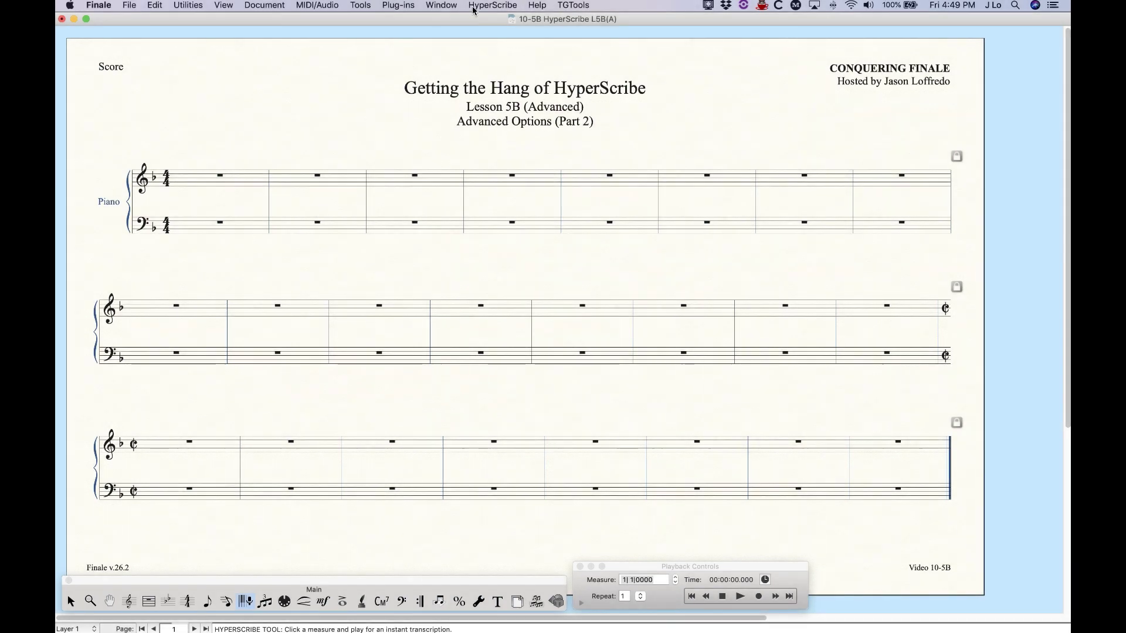
- Turn off Refresh Screen in the HyperScribe Options
click(493, 4)
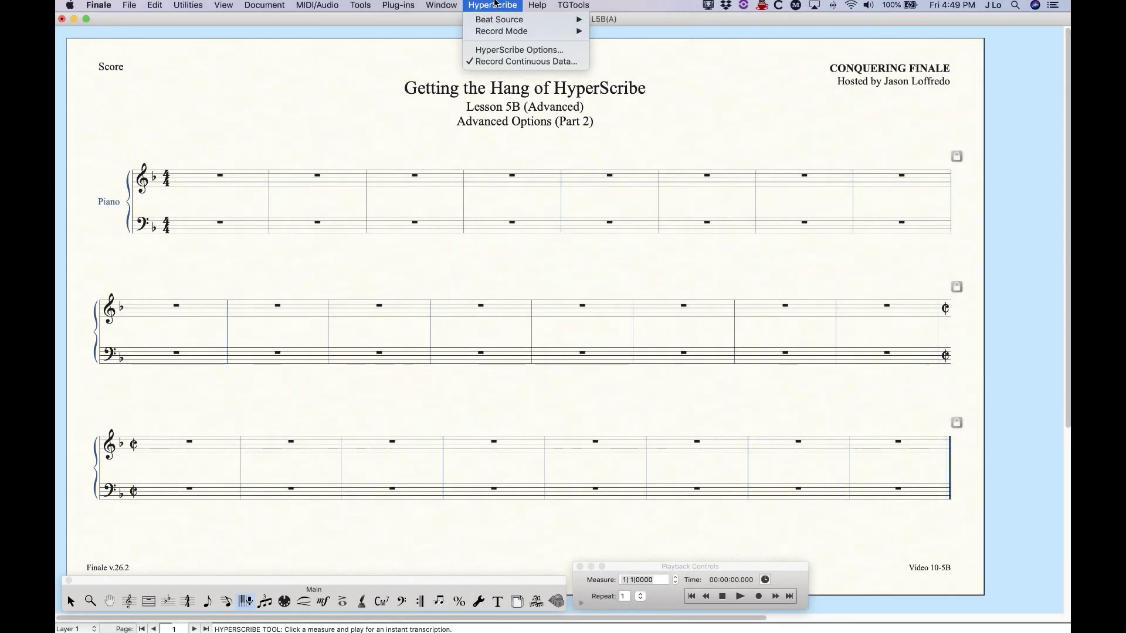
mouse_move(497, 26)
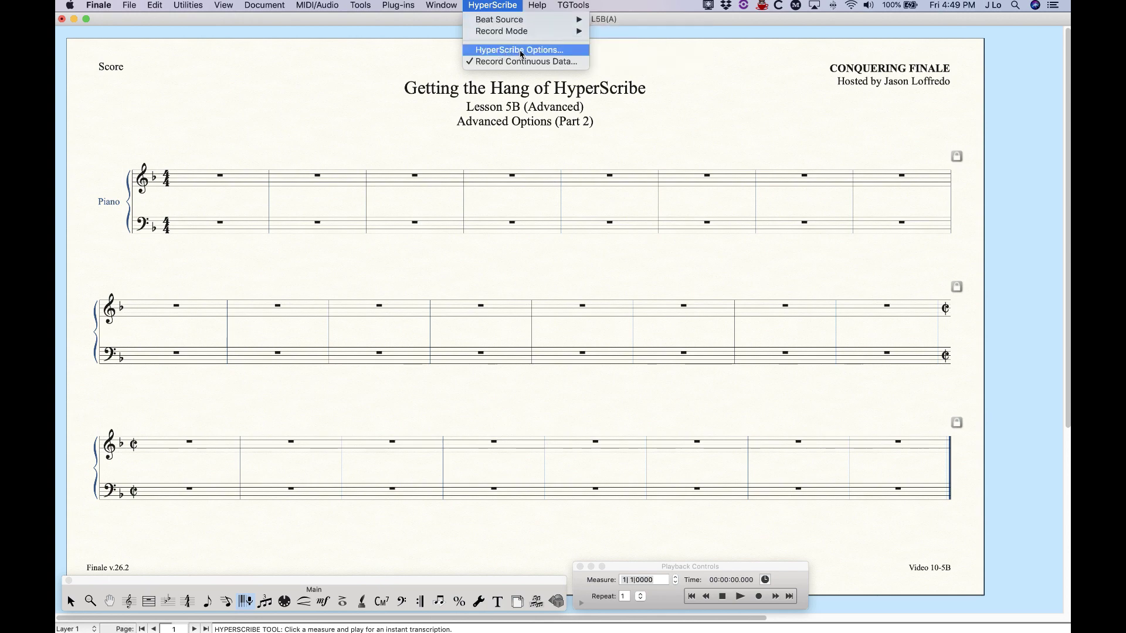
click(545, 52)
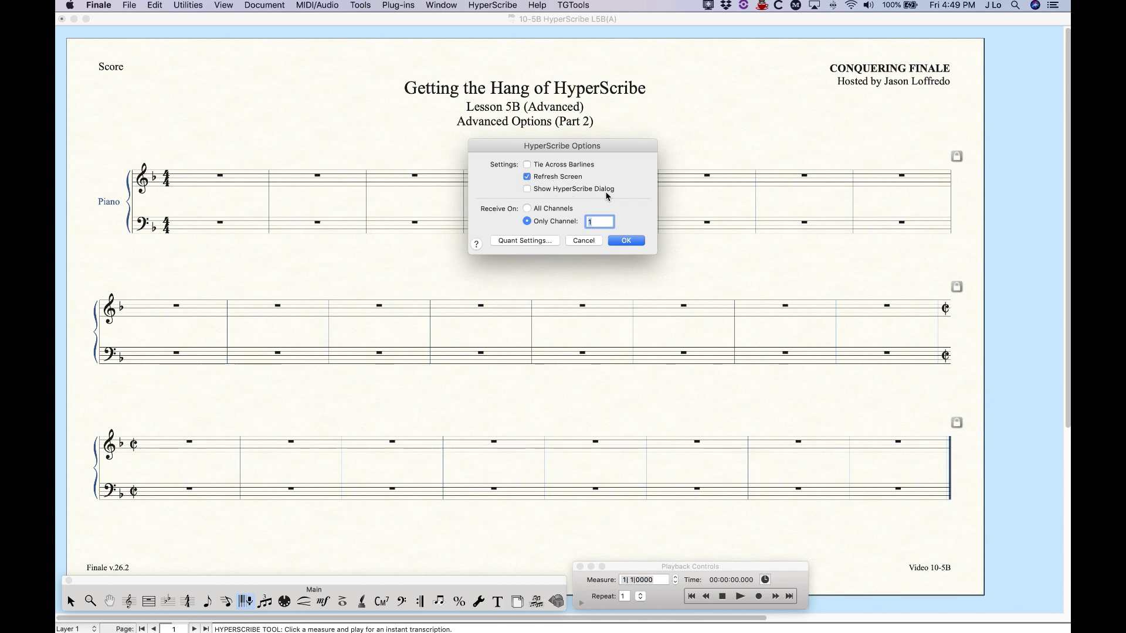
click(526, 176)
click(626, 239)
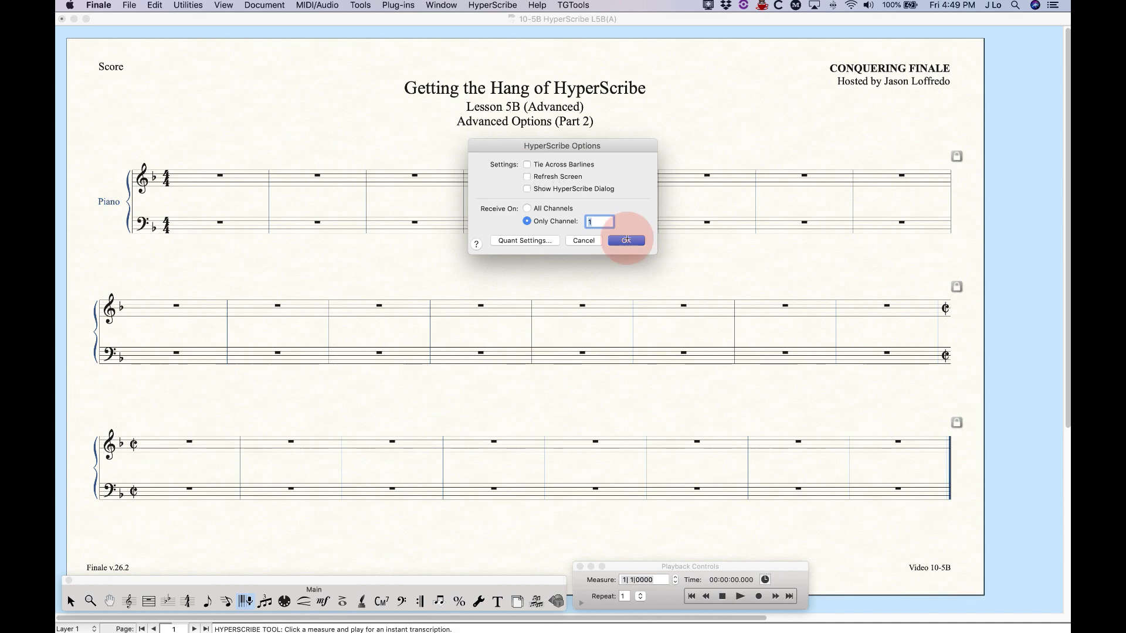
- Record a three-measure melody with HyperScribe from treble measure 1, using quarter notes and a closing whole note, and undo the take
click(214, 183)
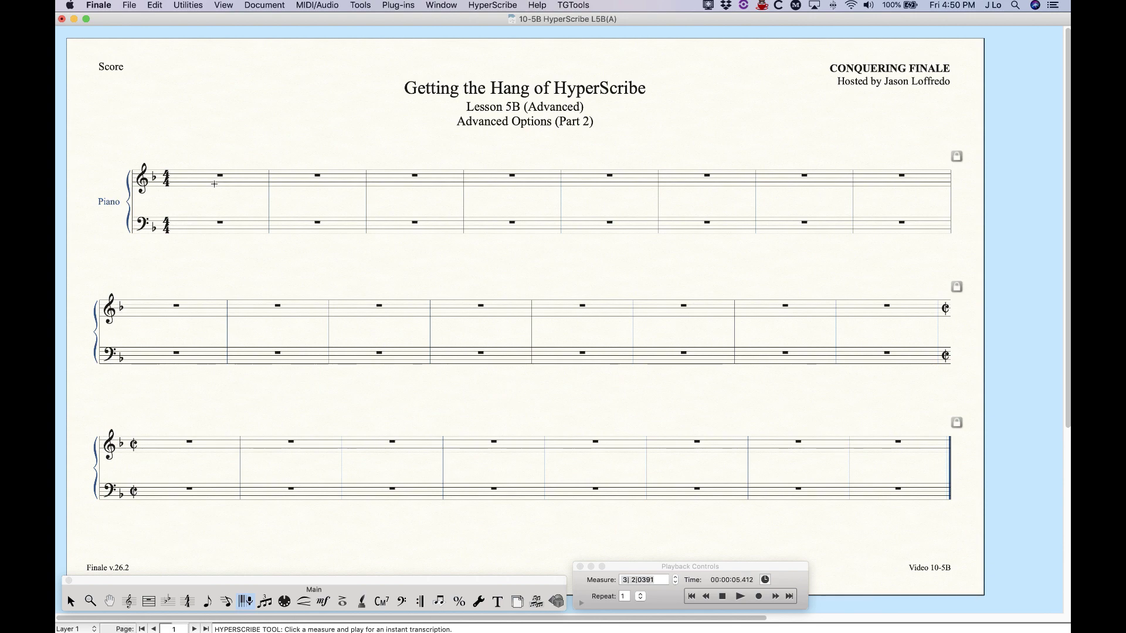
click(255, 109)
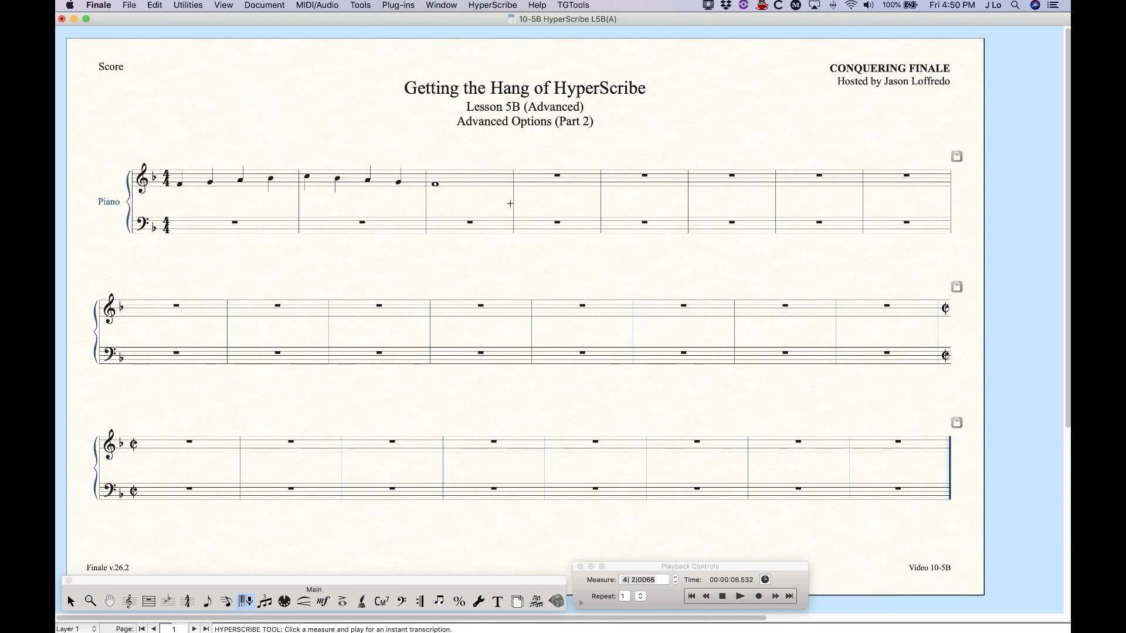
key(super+z)
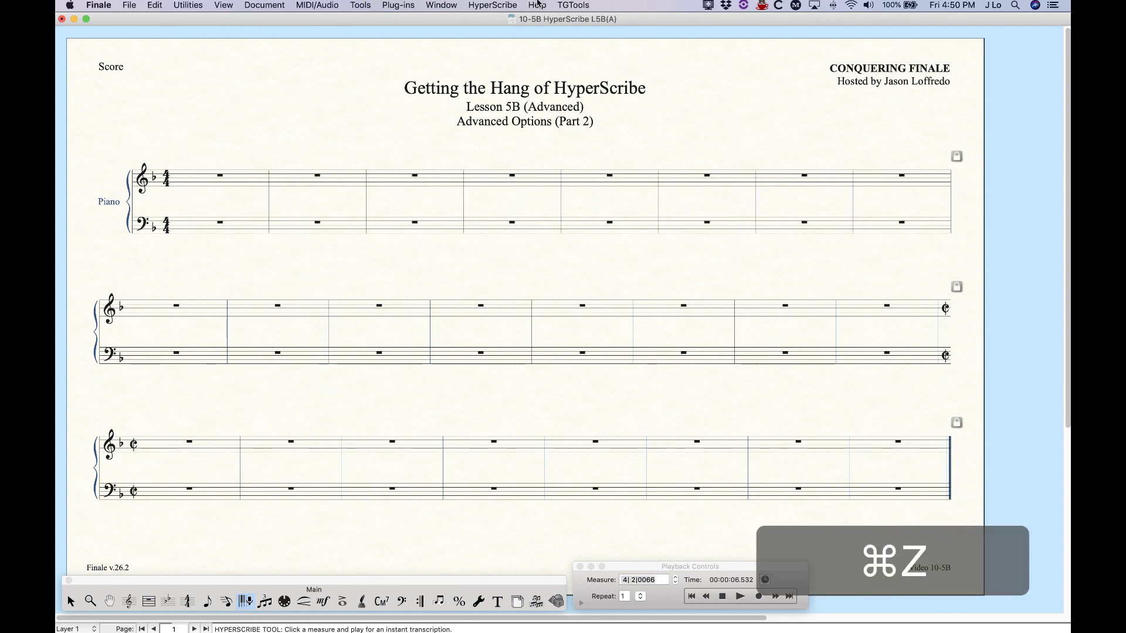
- Turn on Refresh Screen and Show HyperScribe Dialog, and run a brief test recording in the first treble measure
click(492, 5)
click(503, 51)
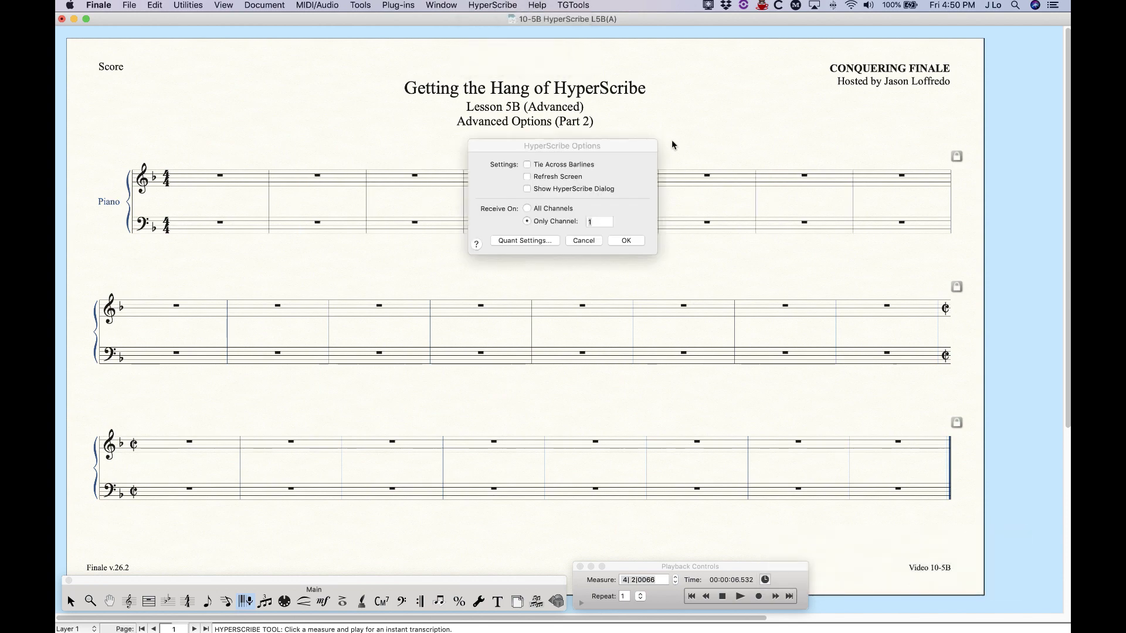
click(527, 177)
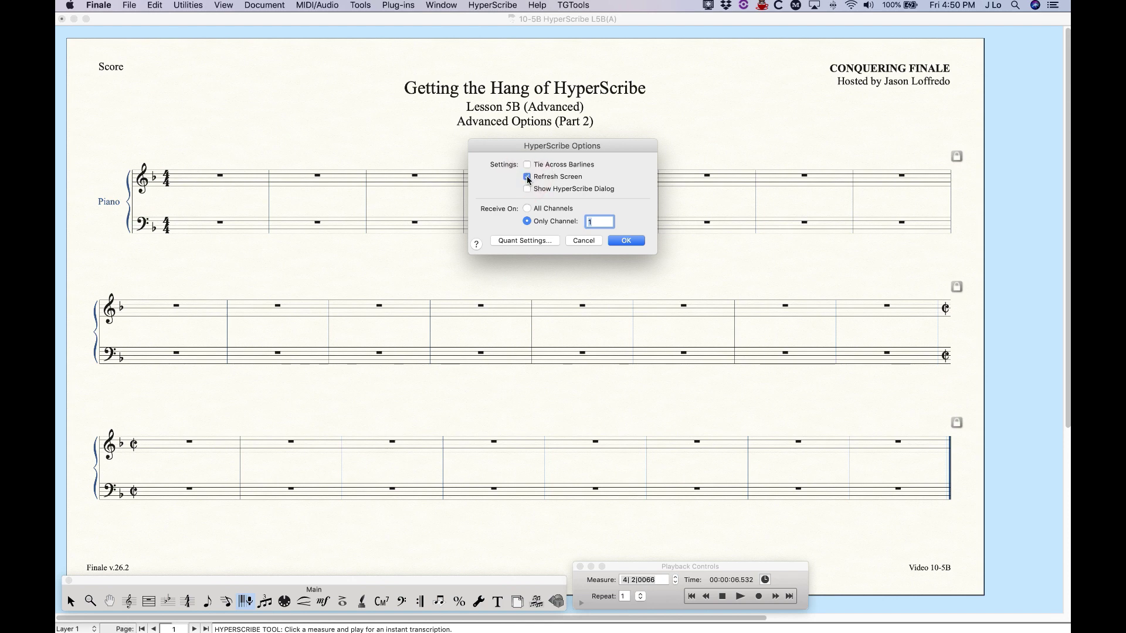
click(527, 189)
click(626, 241)
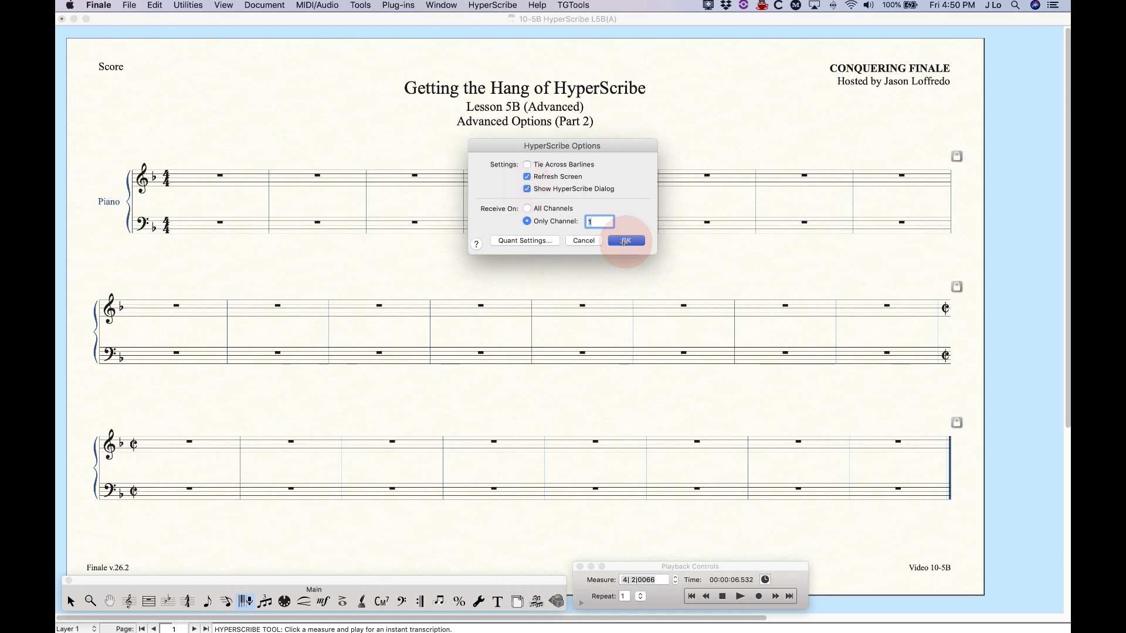
click(242, 178)
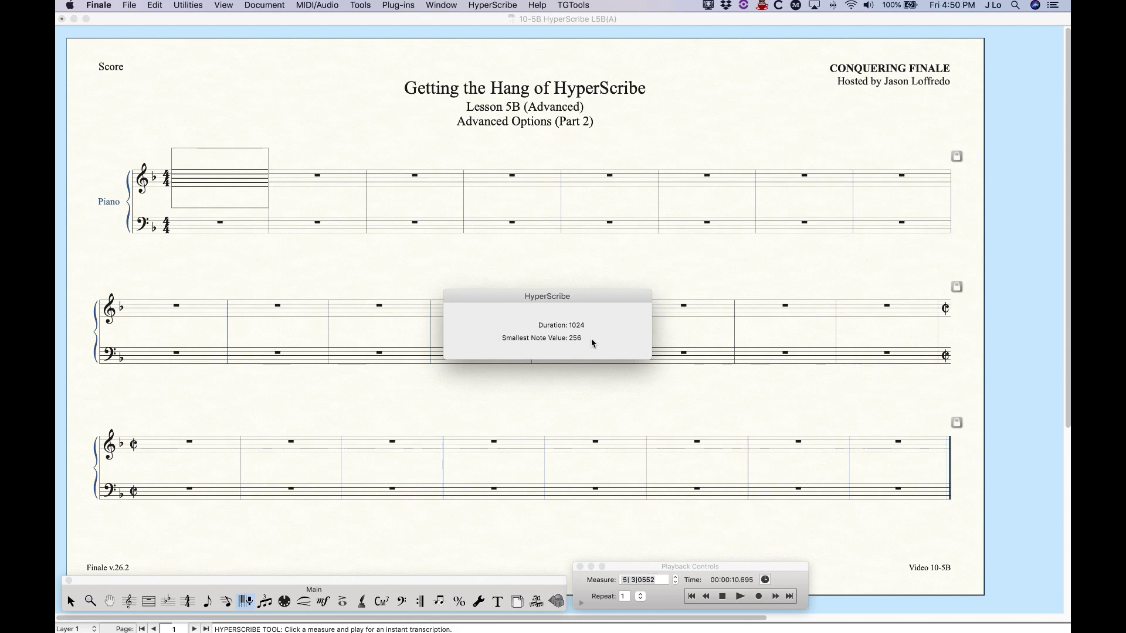
click(518, 274)
- Turn off Show HyperScribe Dialog, try receiving on All Channels, and set reception back to Only Channel 1
click(493, 5)
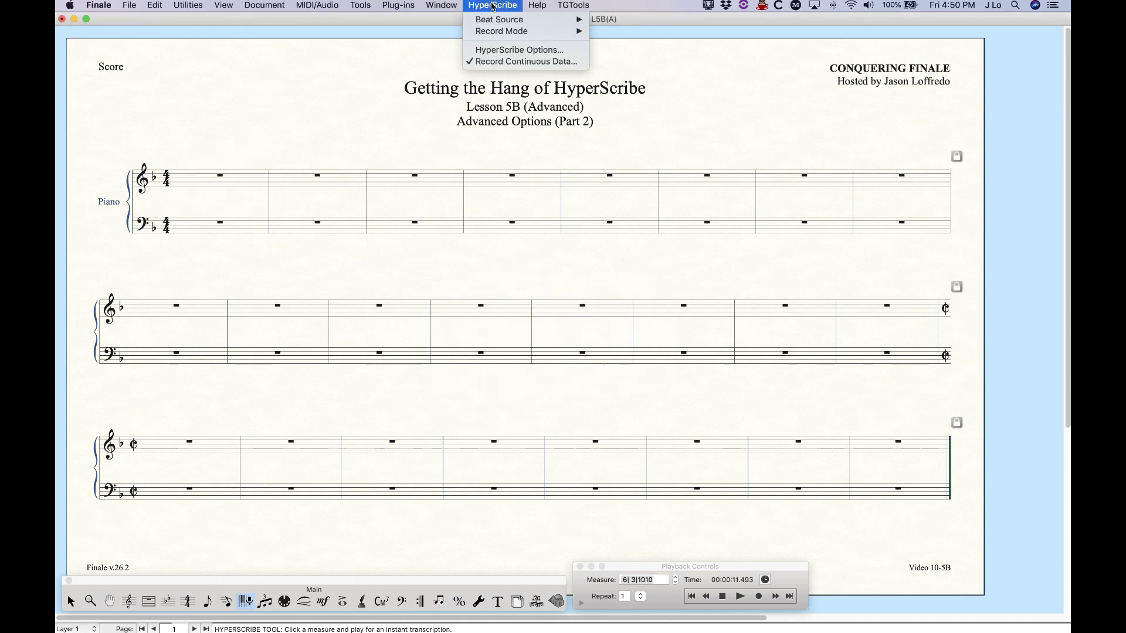
click(498, 55)
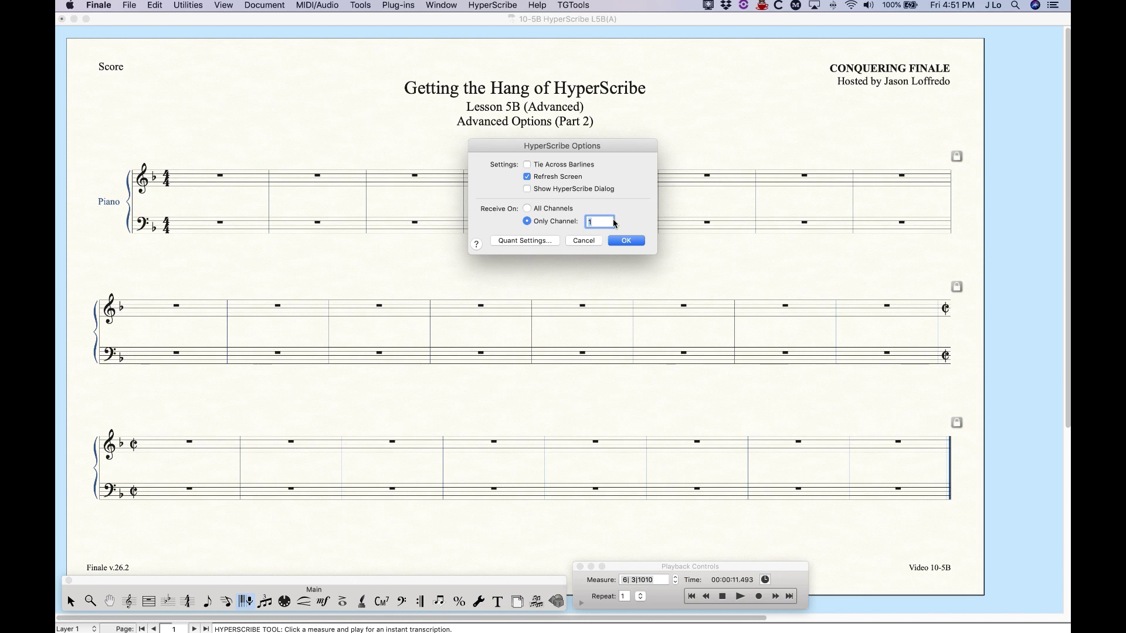
click(528, 209)
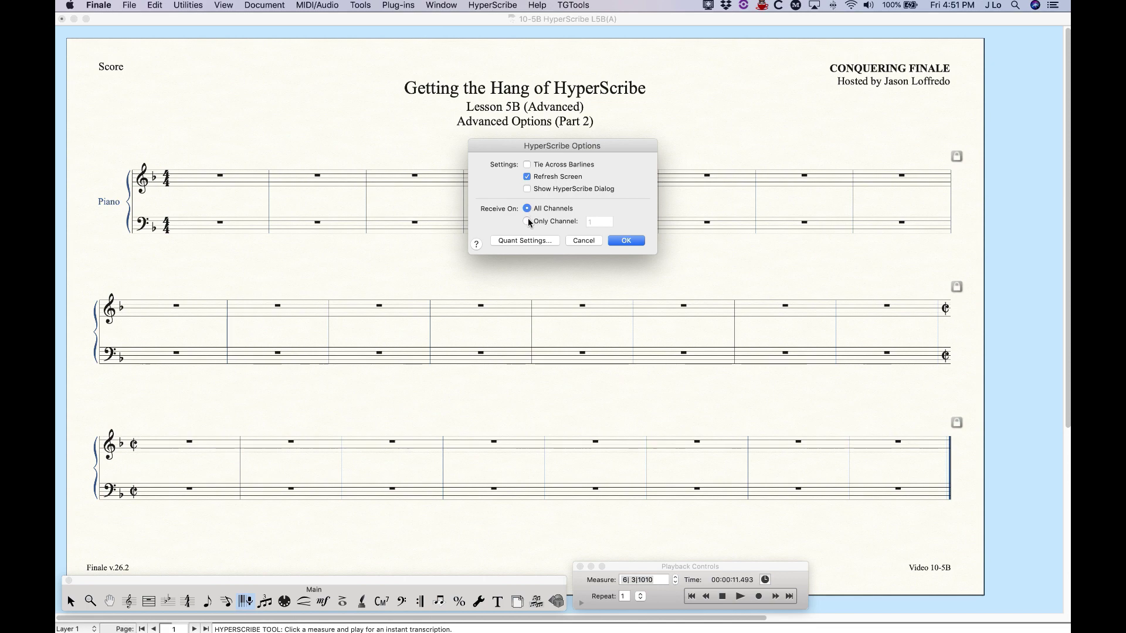
click(527, 221)
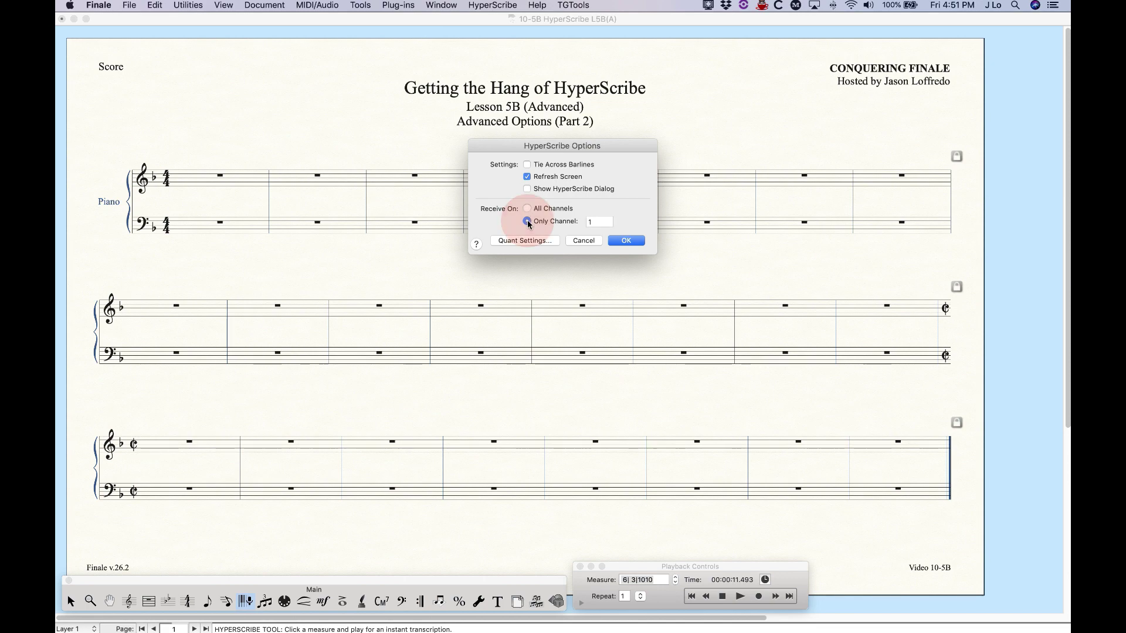
click(627, 239)
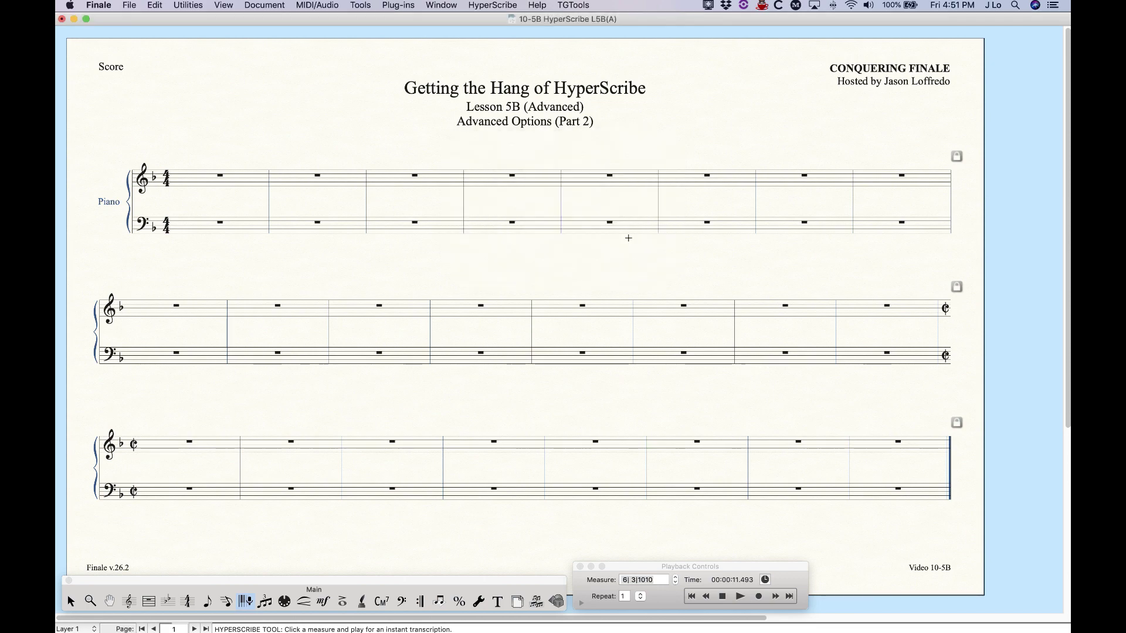
- Review the Quantization Settings from within the HyperScribe Options and accept both dialogs without changes
click(470, 4)
mouse_move(493, 31)
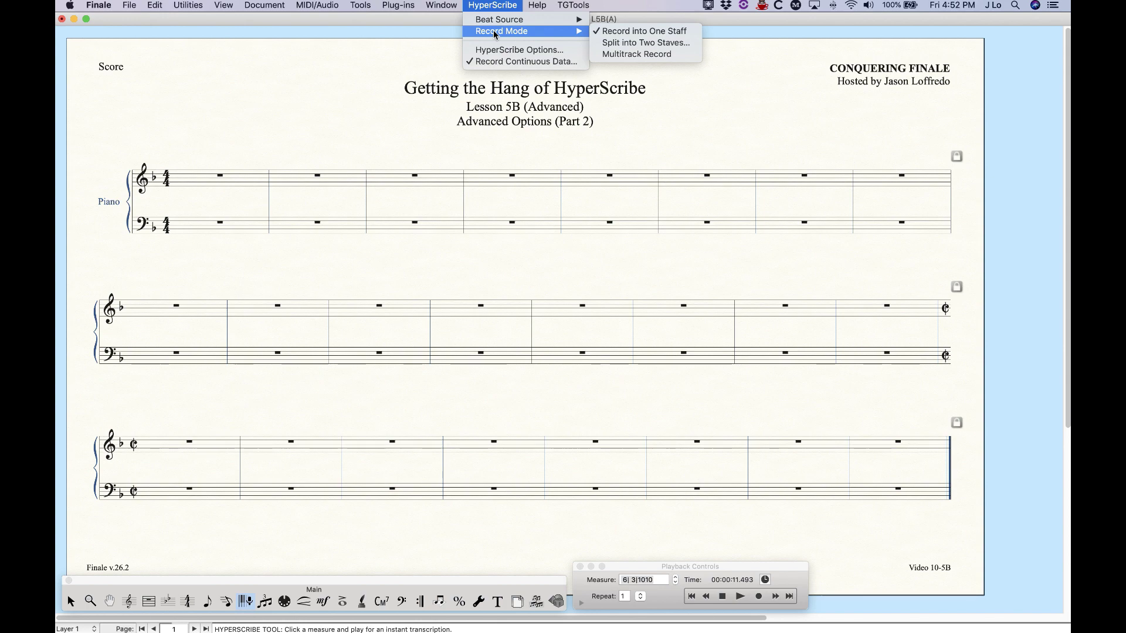
click(519, 49)
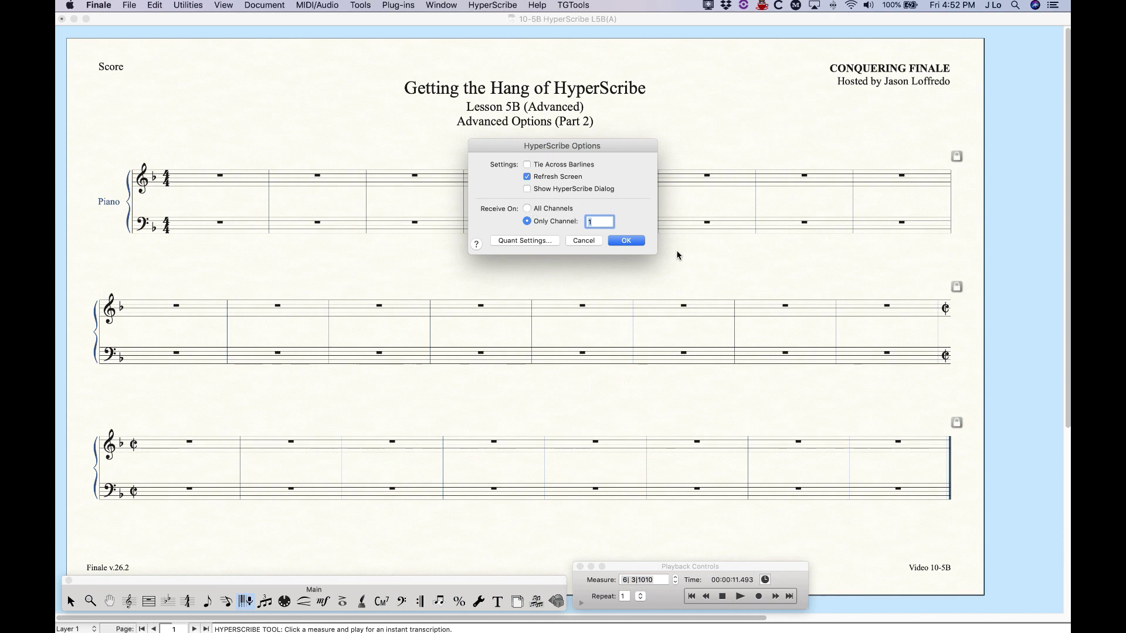
click(521, 241)
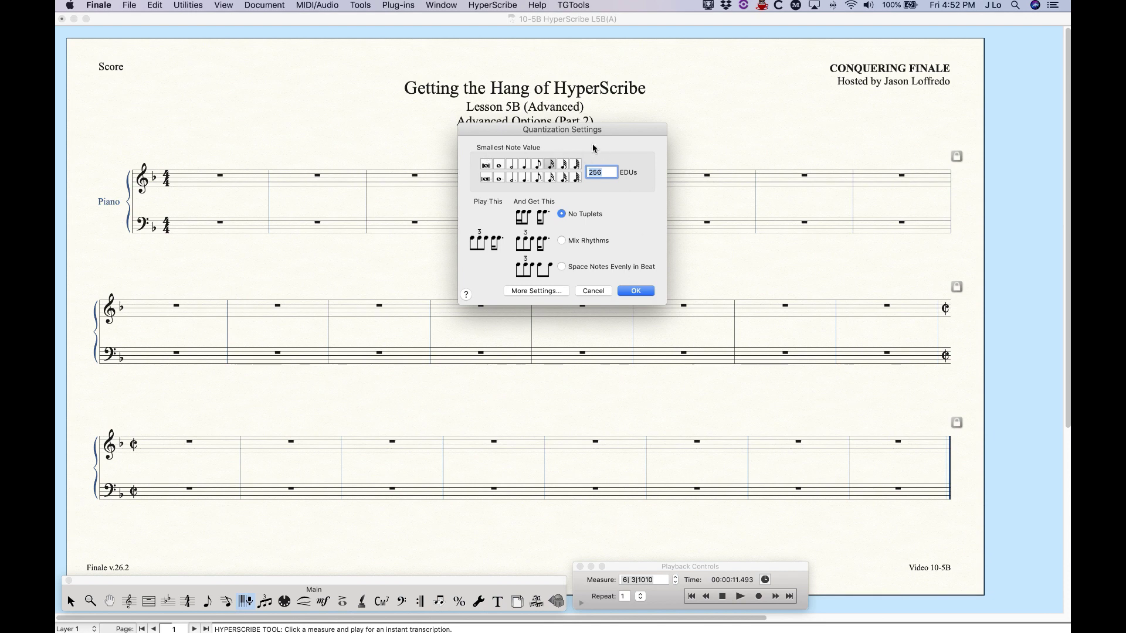
click(636, 291)
click(617, 241)
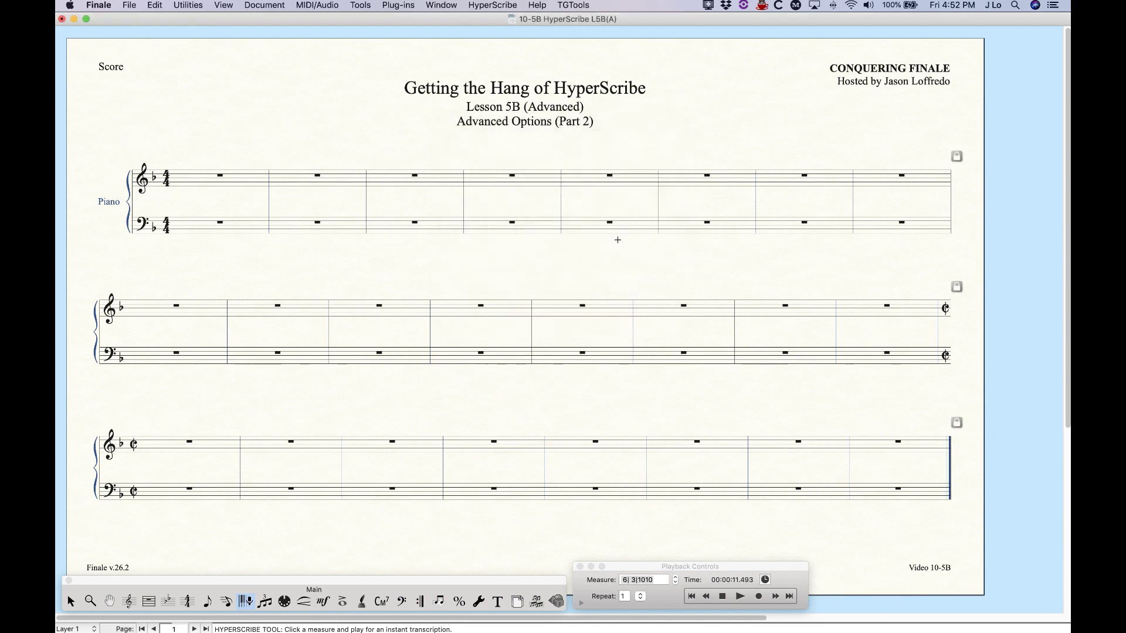
- View the same Quantization Settings directly, without going through HyperScribe Options, and cancel the dialog
click(316, 5)
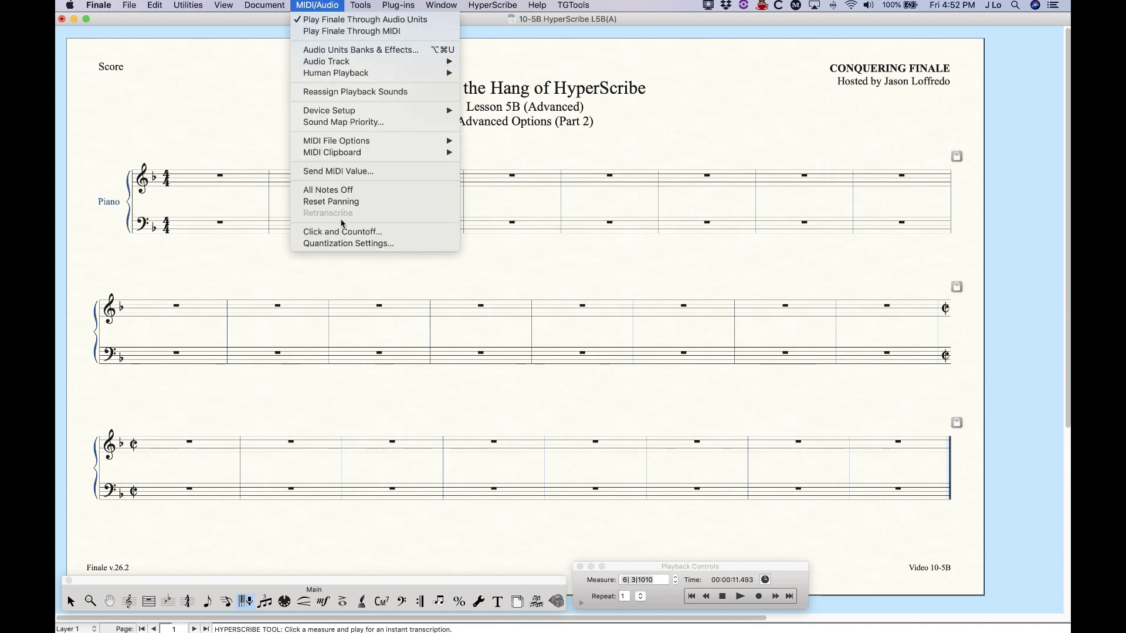
click(344, 244)
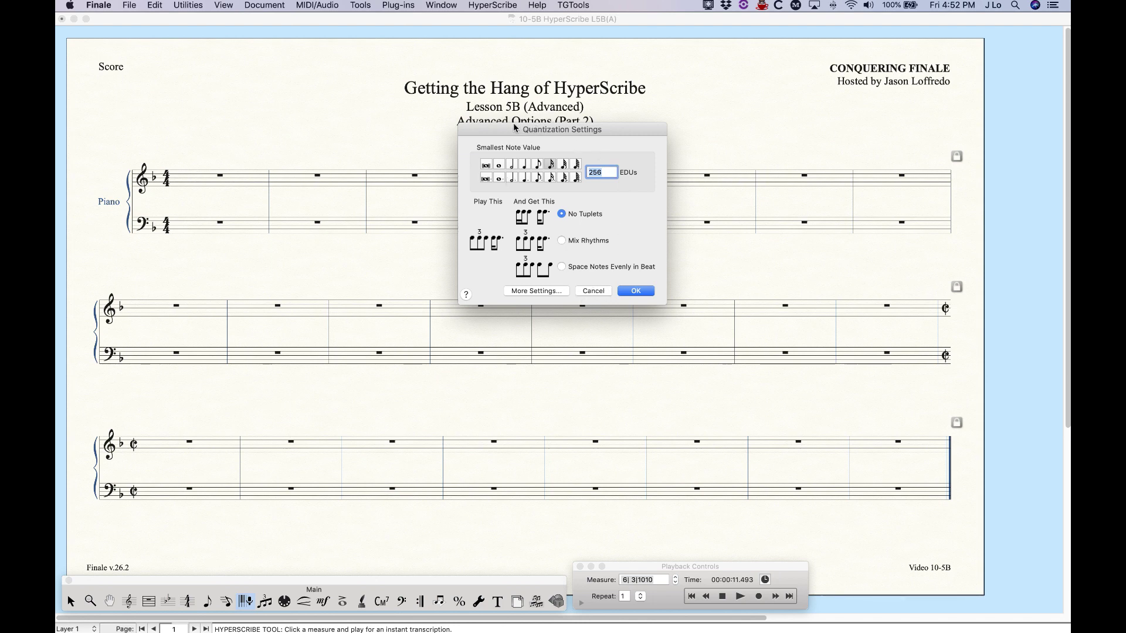
click(594, 291)
- Select treble measures 1 to 4 with the Selection tool, check the Retranscribe command and Quantization Settings, and cancel the dialog
key(Escape)
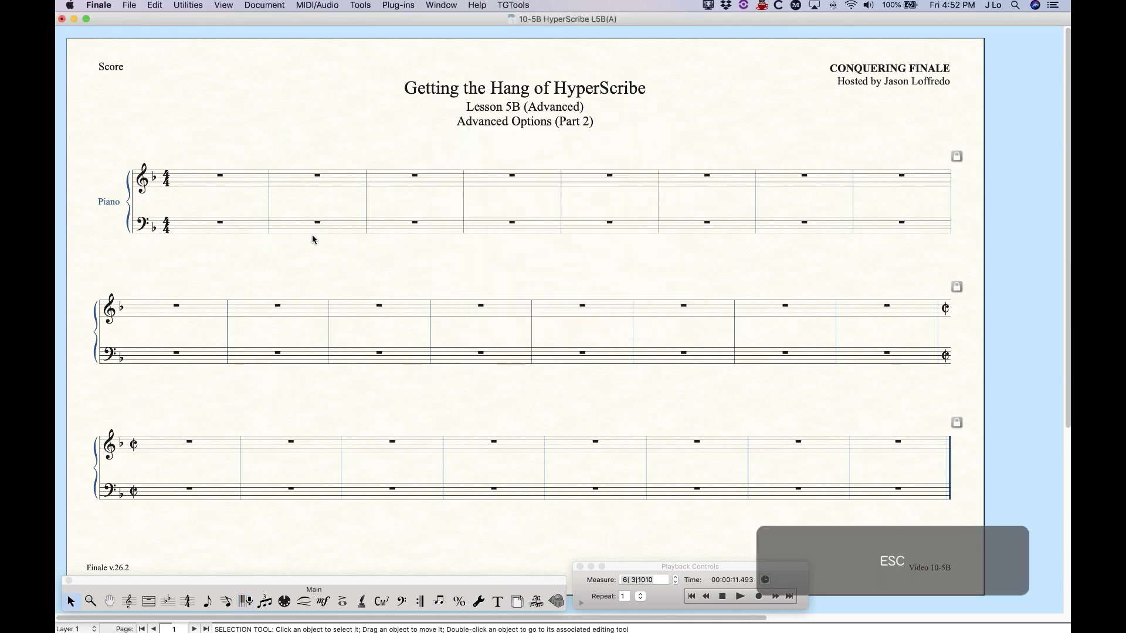
click(222, 177)
shift+click(467, 182)
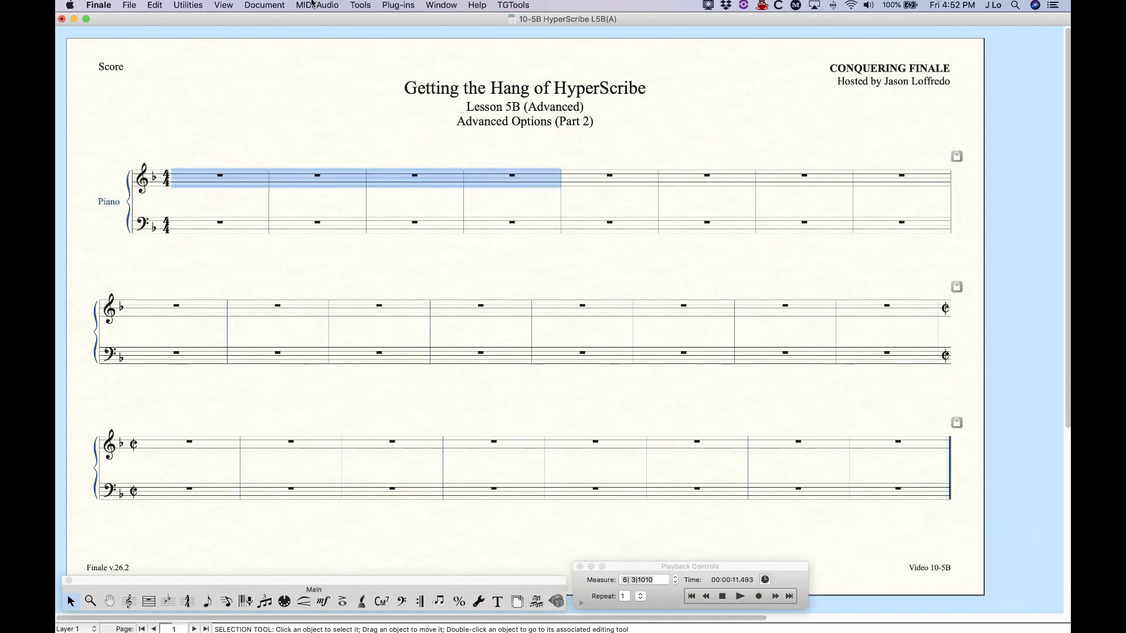
click(319, 4)
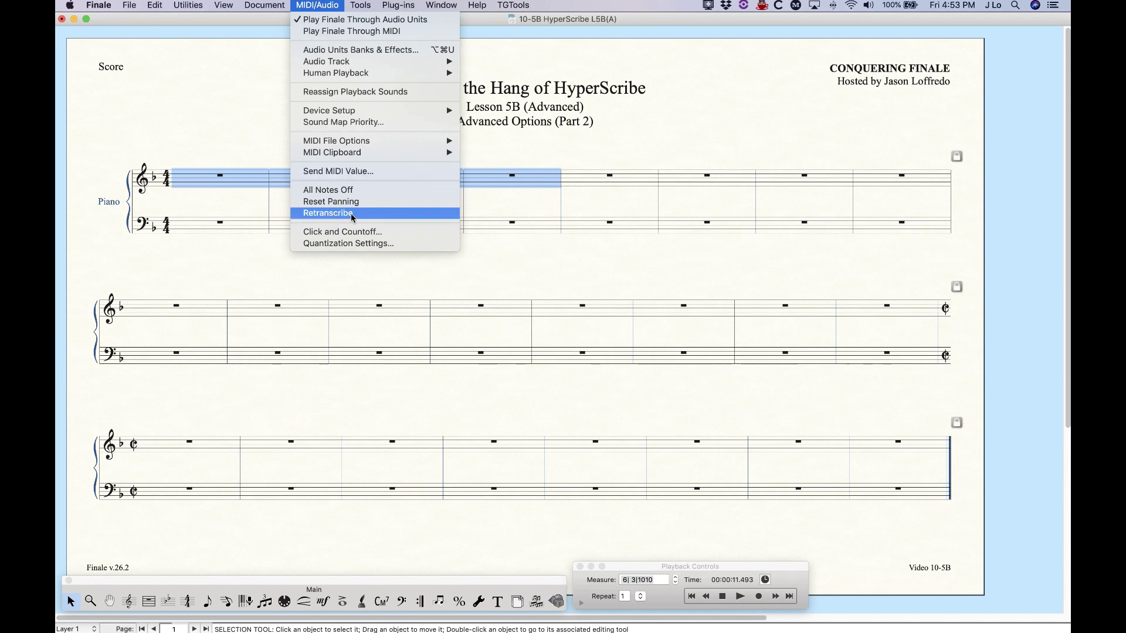
click(364, 243)
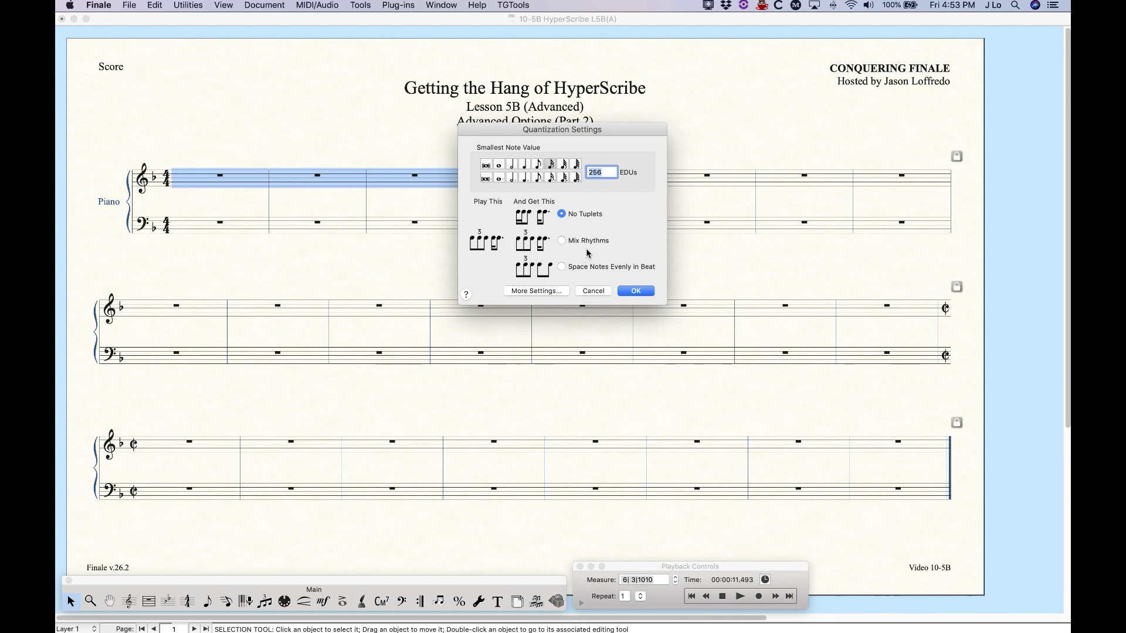
click(593, 291)
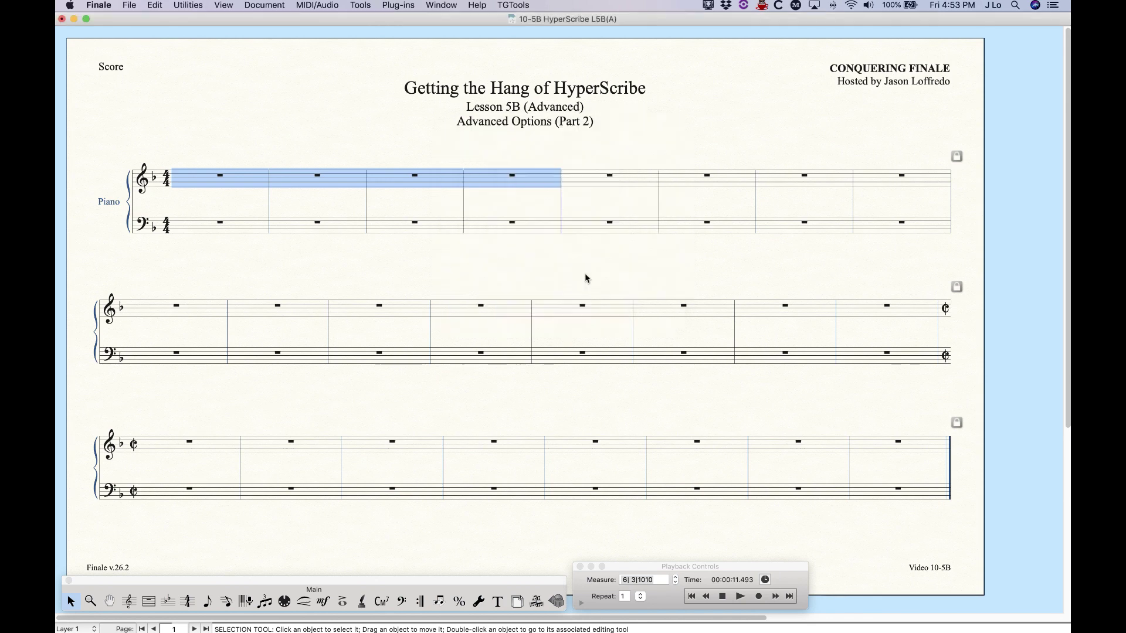
- Examine the Click choices in the Click and Countoff settings, keep While Recording, and deselect the measures
click(329, 4)
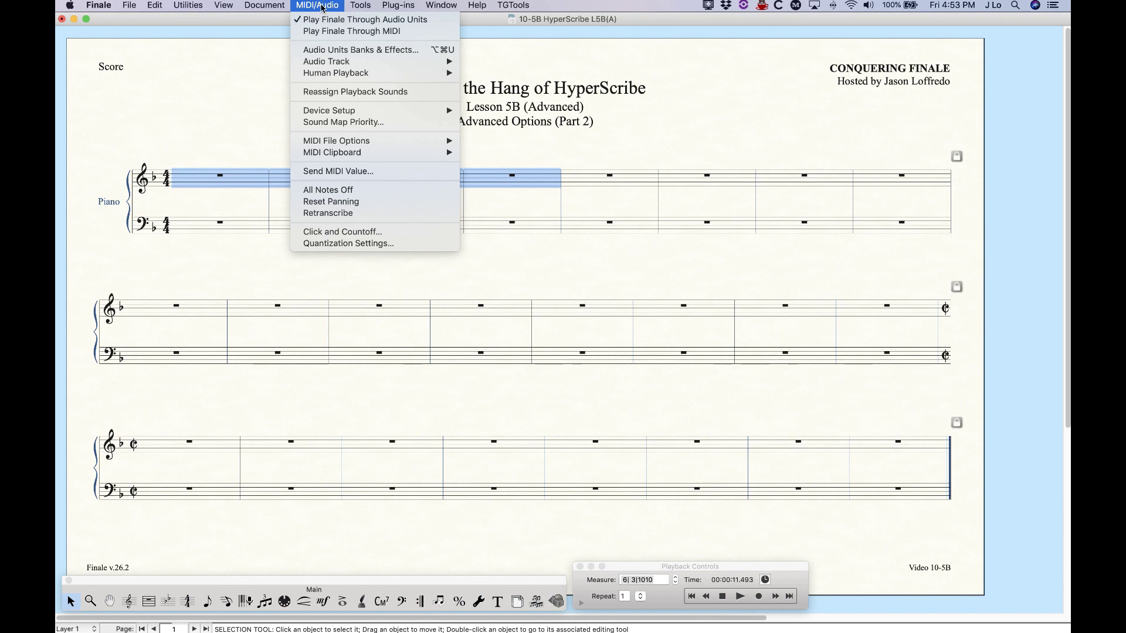
click(371, 233)
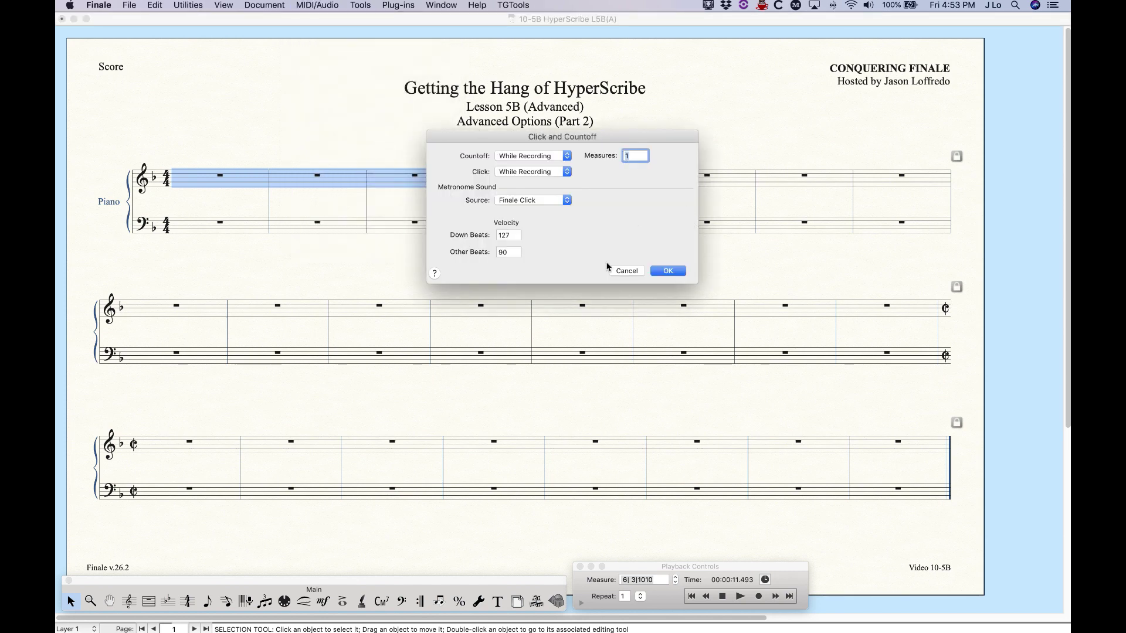
click(555, 176)
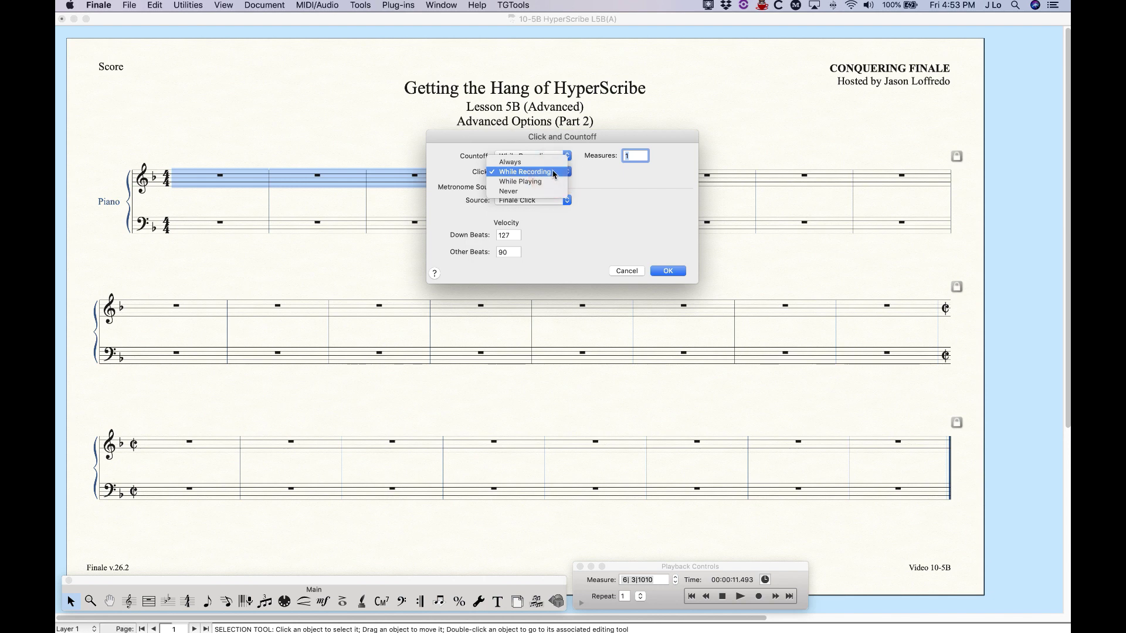
click(444, 168)
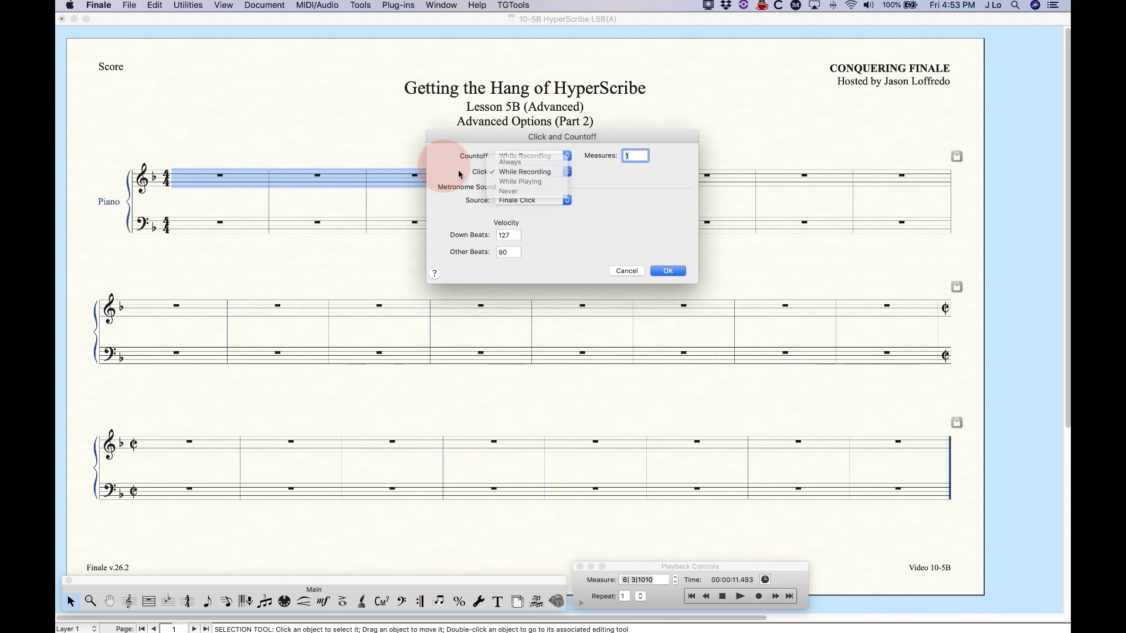
click(533, 173)
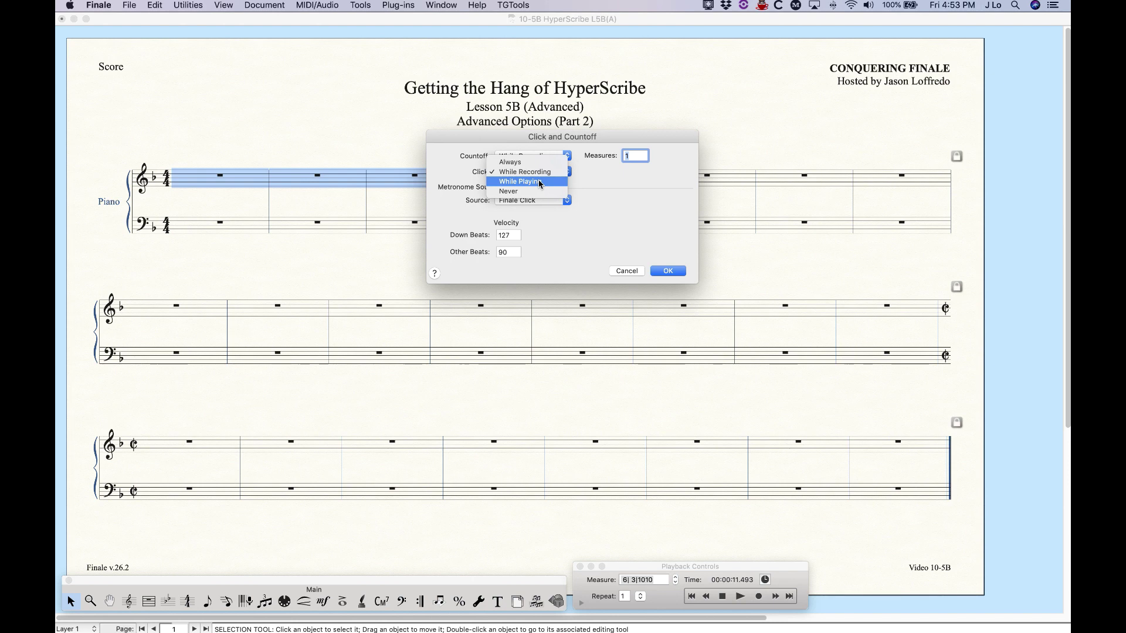
click(449, 166)
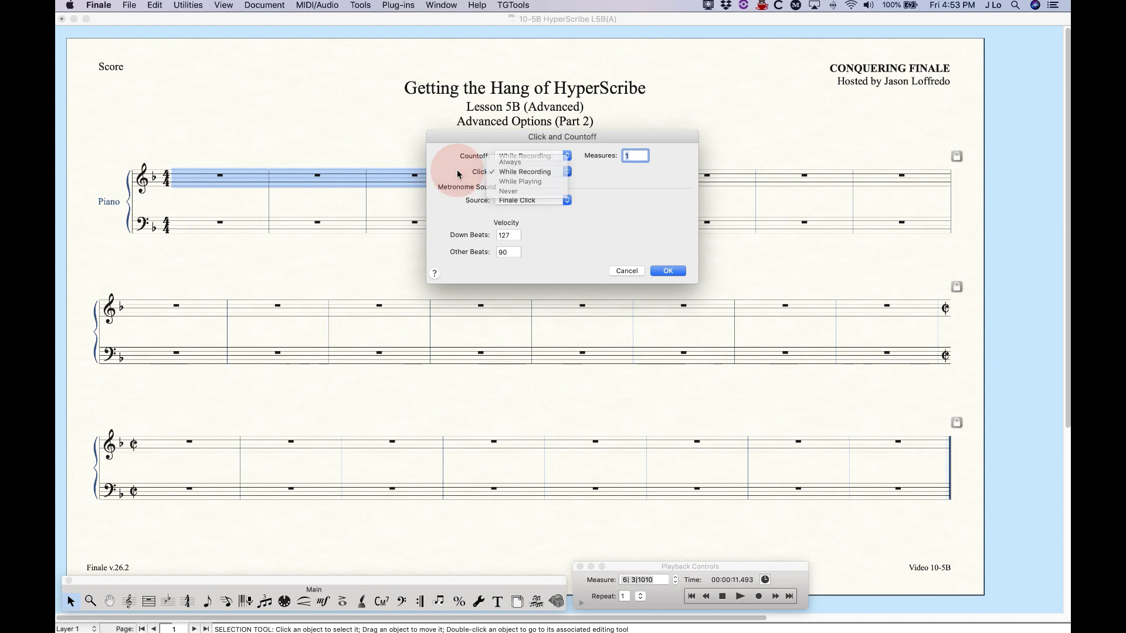
click(668, 271)
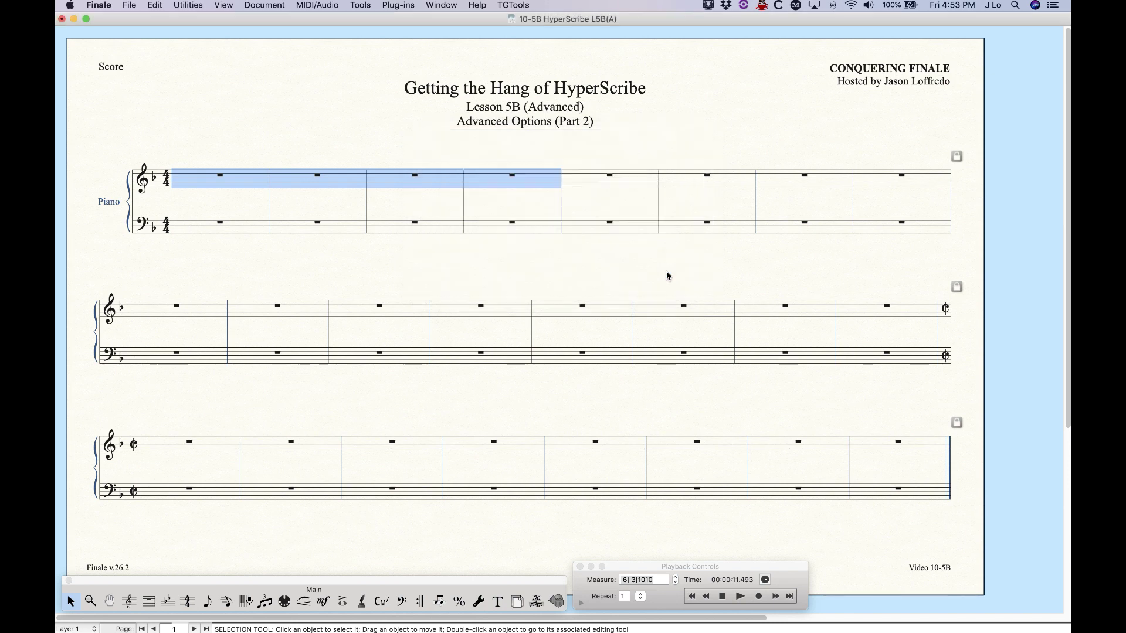
click(354, 136)
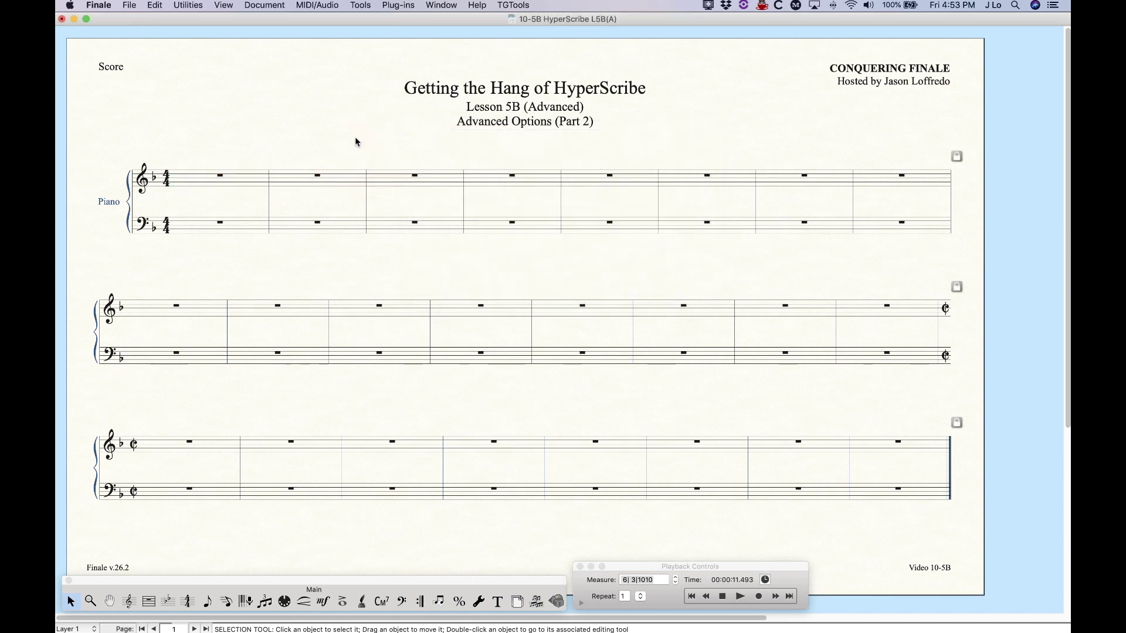
- Examine the Mix Rhythms and Space Notes Evenly in Beat choices in HyperScribe's Quantization Settings, returning the selection to No Tuplets
click(245, 601)
click(501, 4)
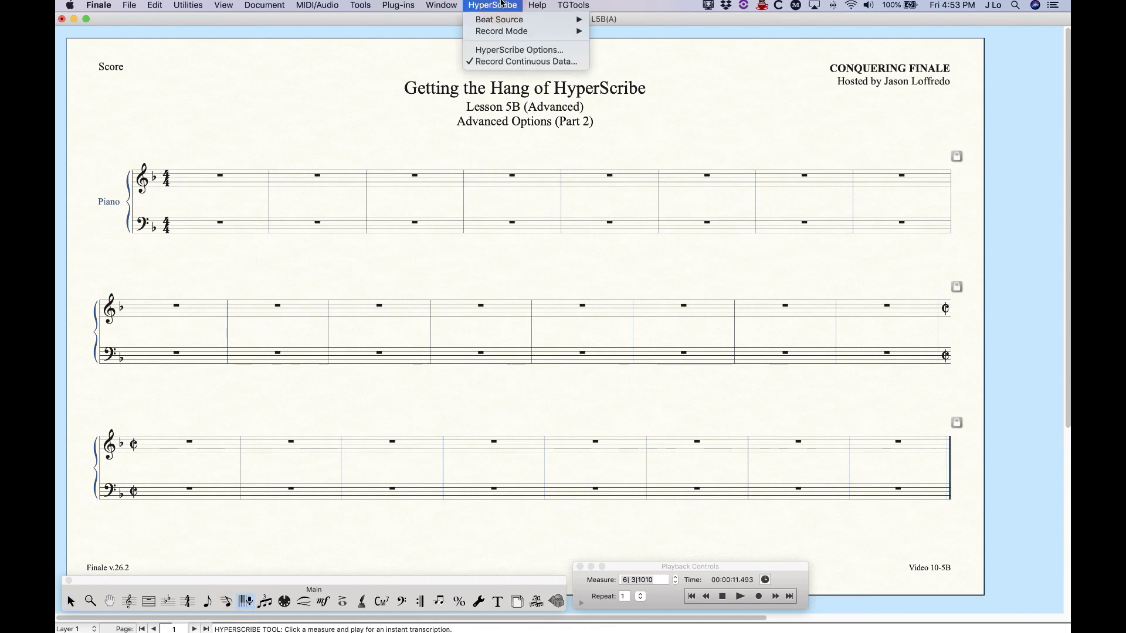
click(508, 51)
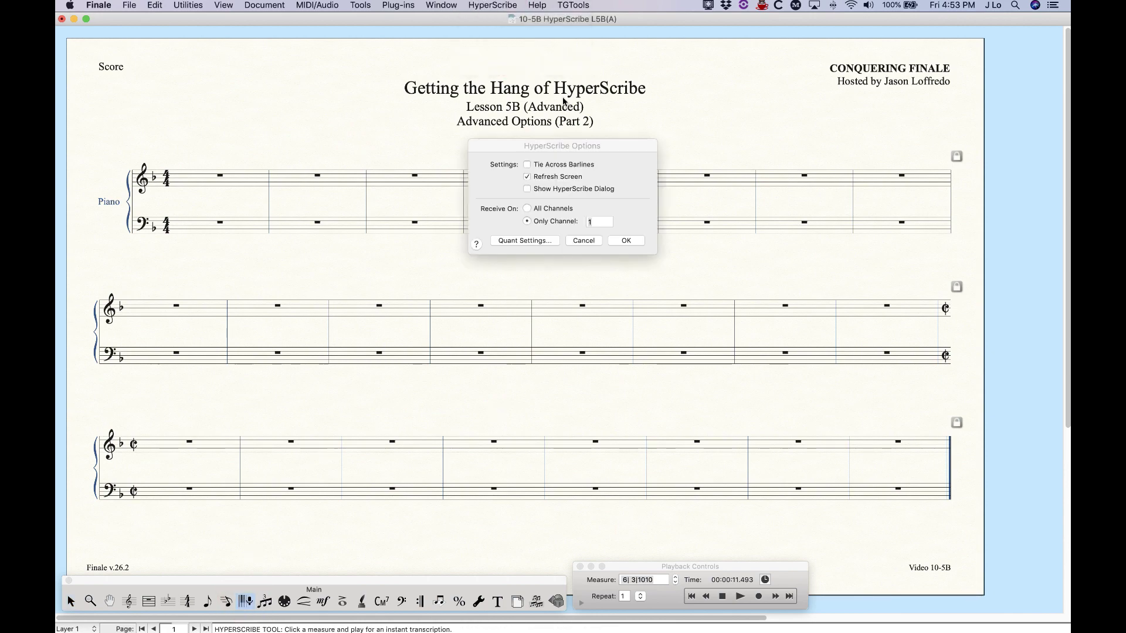
click(536, 241)
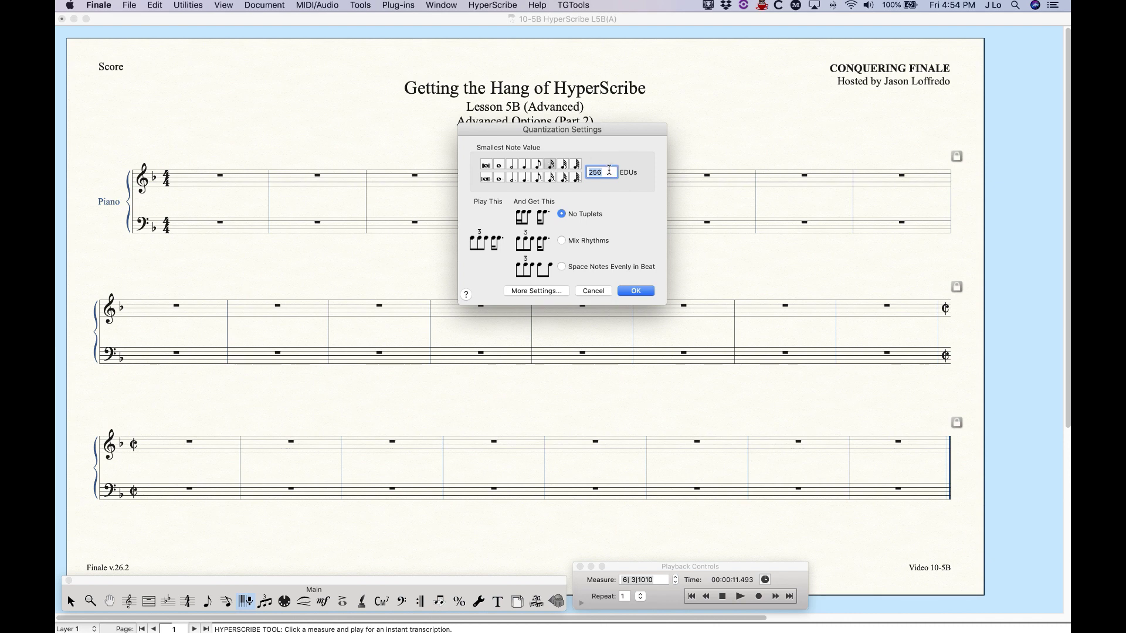
click(562, 241)
click(562, 267)
click(561, 241)
click(562, 214)
- Review More Quantization Settings with Convert to Real Notes kept, accept the dialogs, and record a passage into treble measures 1 and 2
click(538, 292)
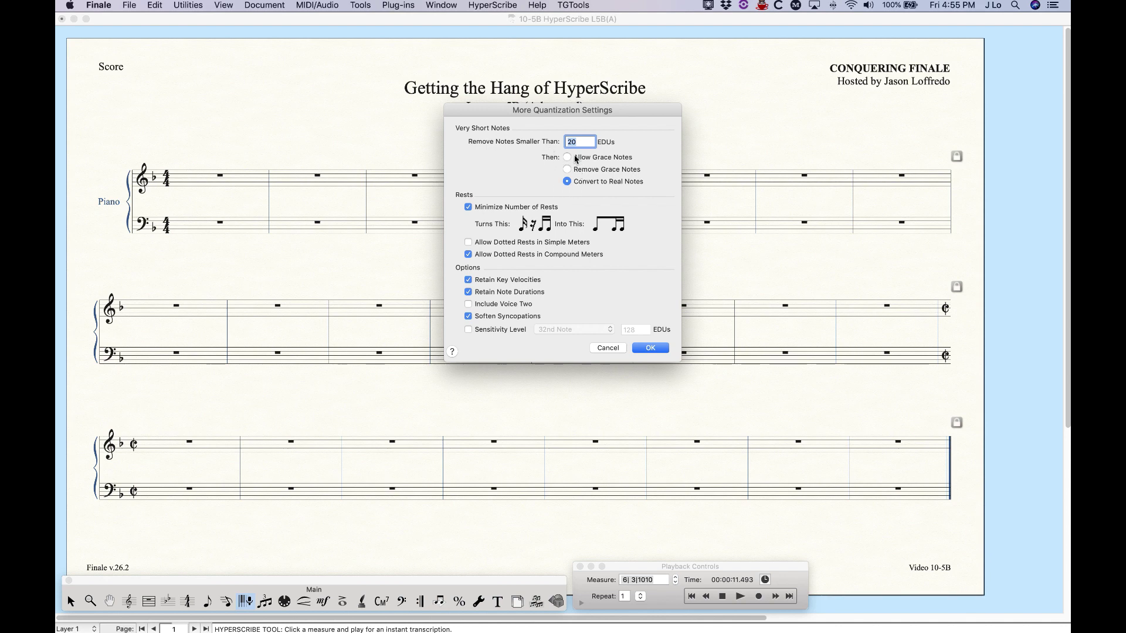
click(648, 351)
click(637, 295)
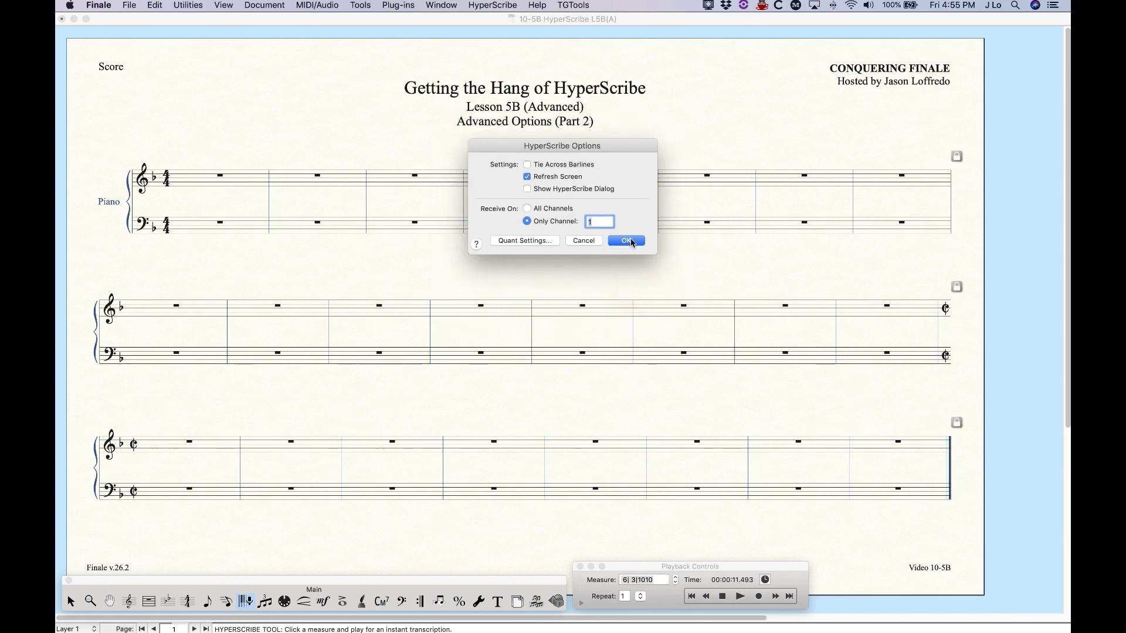
click(626, 241)
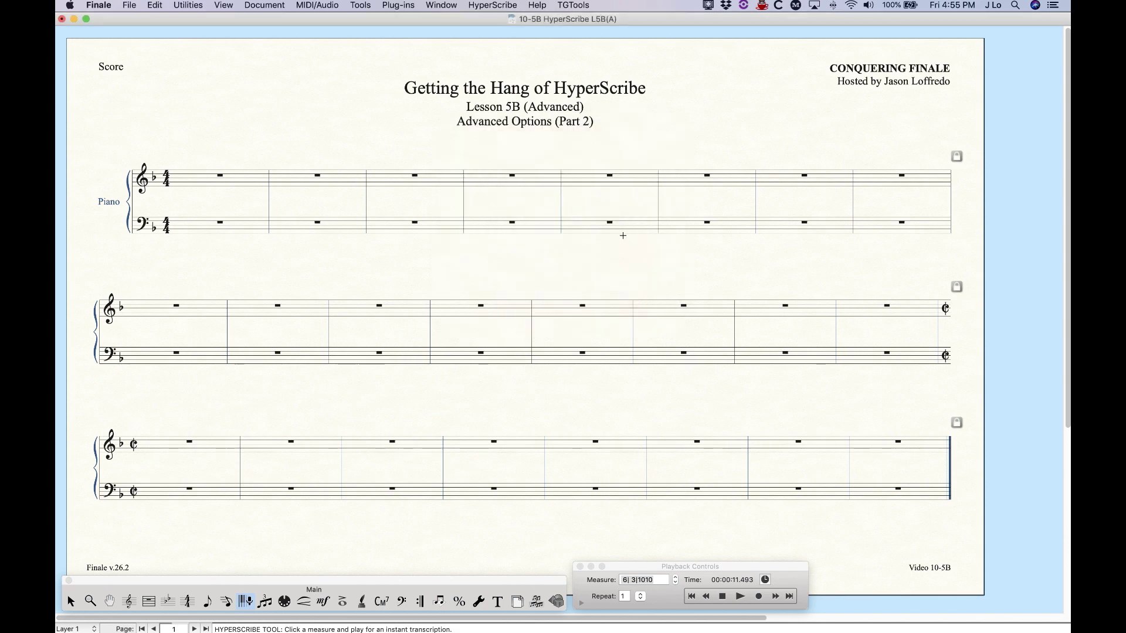
click(220, 180)
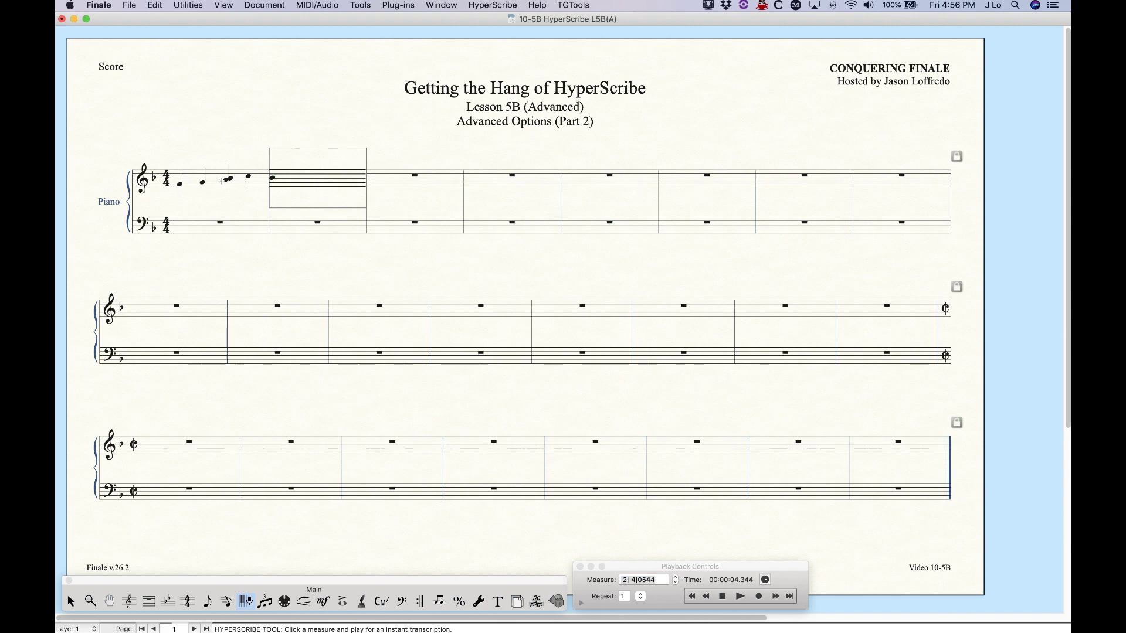
click(228, 137)
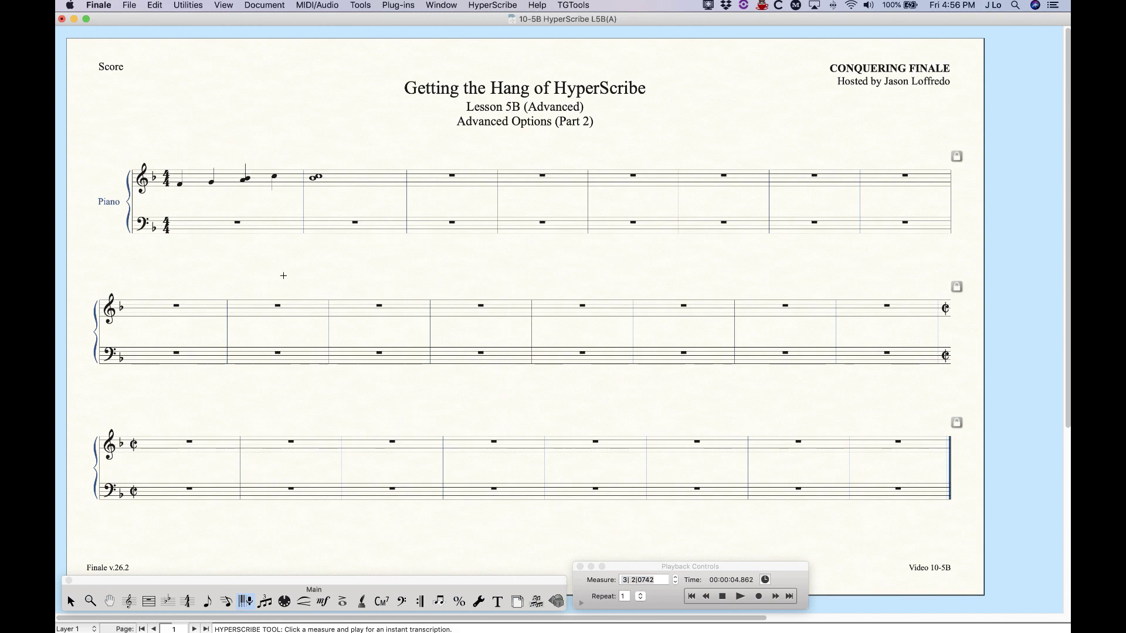
- Set HyperScribe's handling of very short notes to Allow Grace Notes and record a passage into treble measures 3 and 4
click(492, 6)
click(512, 52)
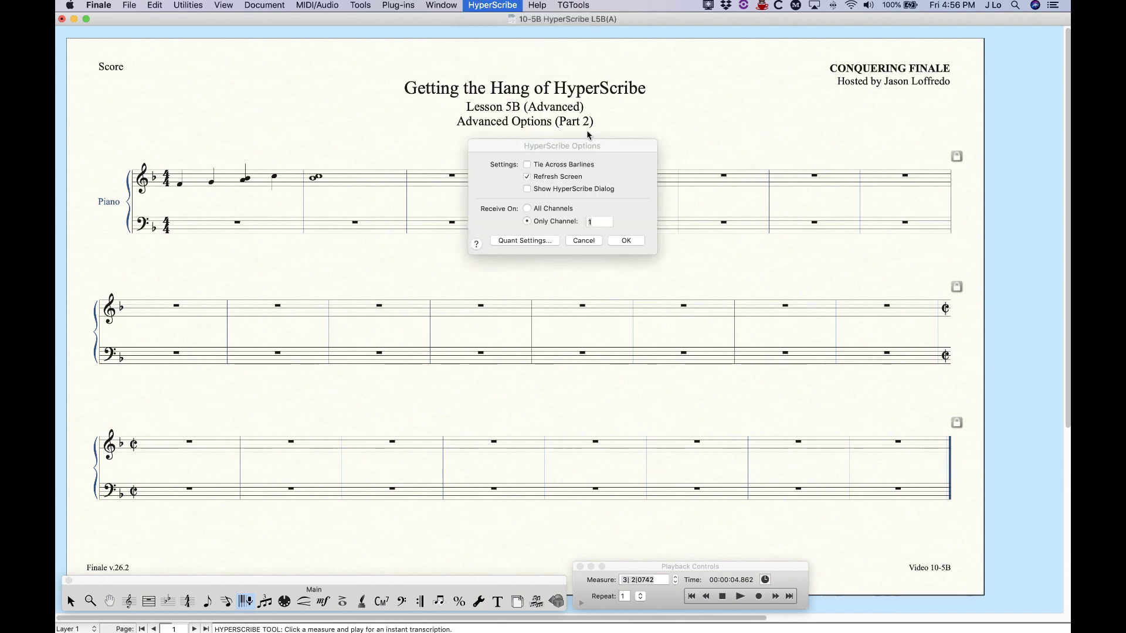
click(524, 241)
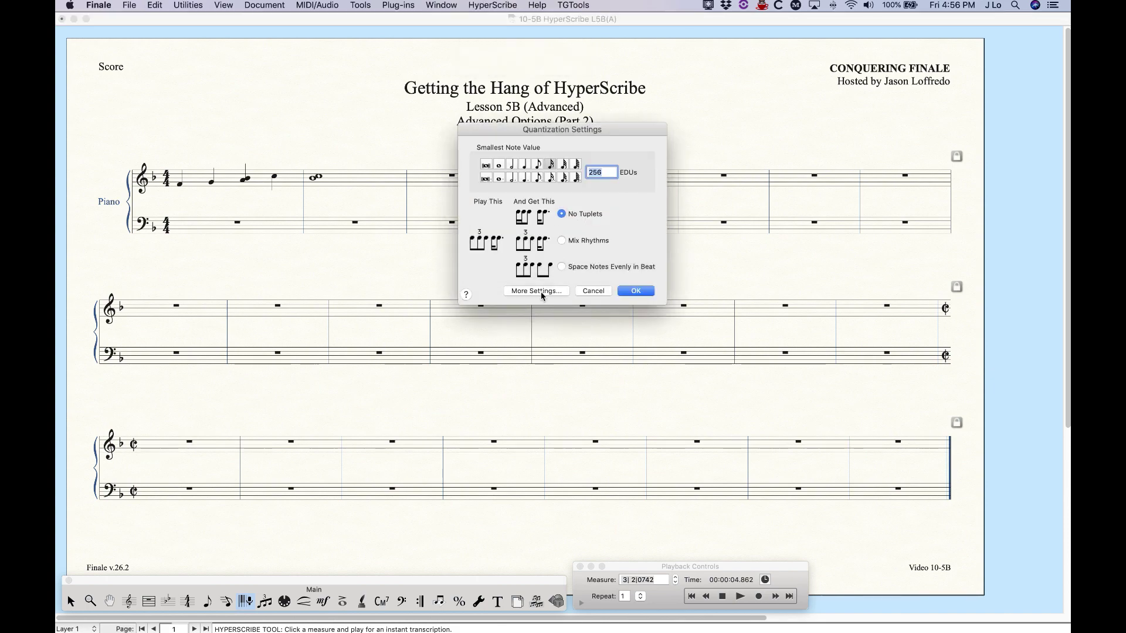
click(539, 291)
click(567, 157)
click(658, 350)
click(639, 292)
click(628, 240)
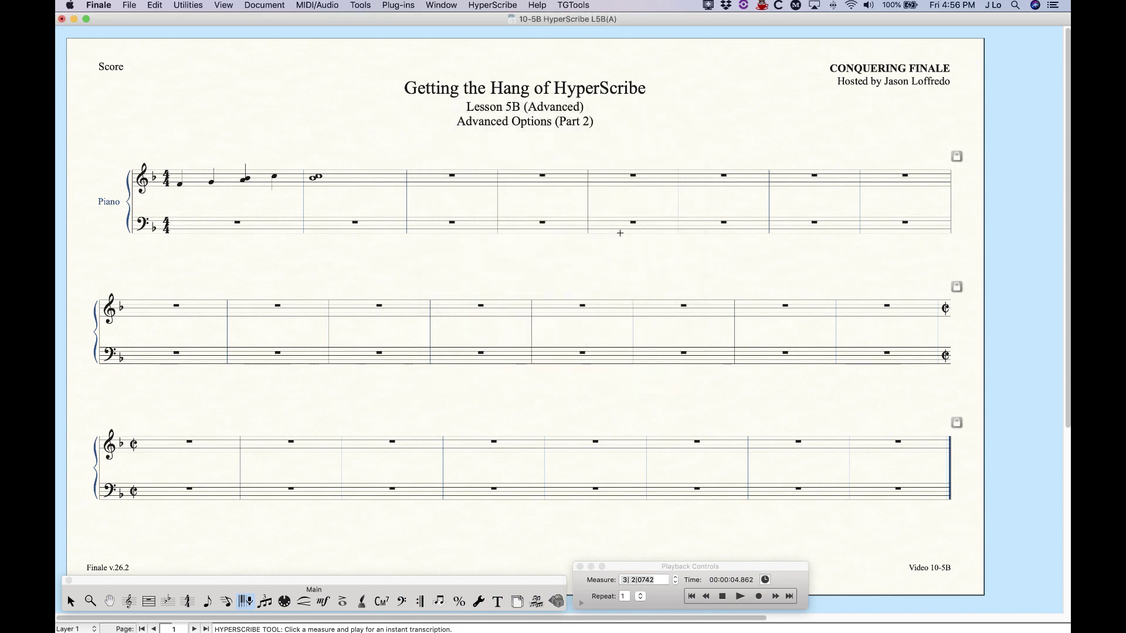
click(444, 181)
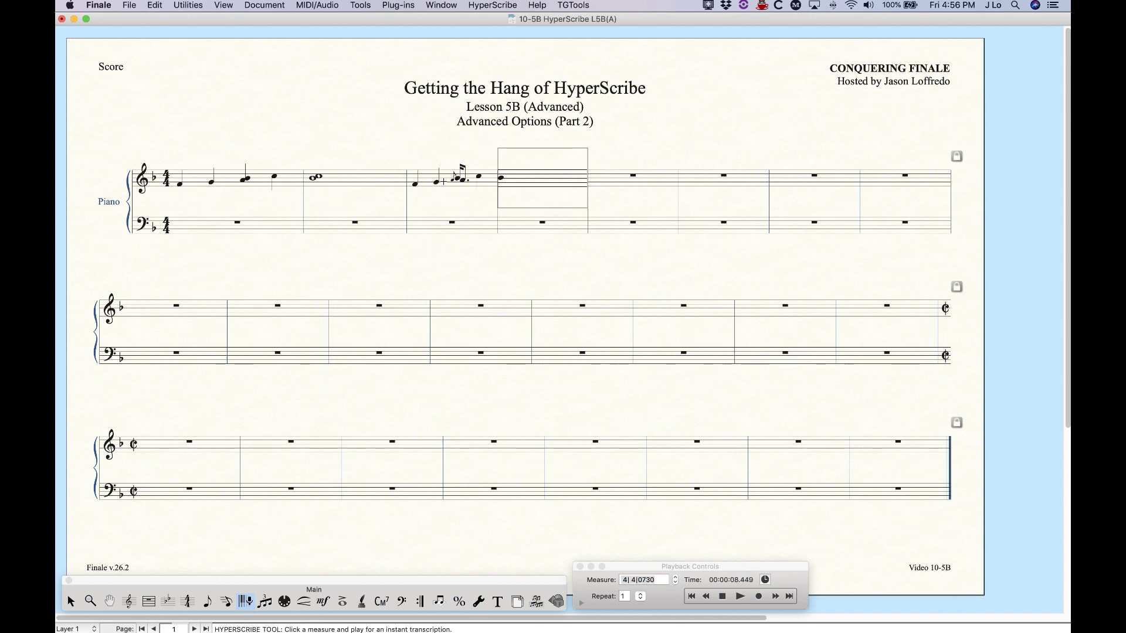
click(496, 186)
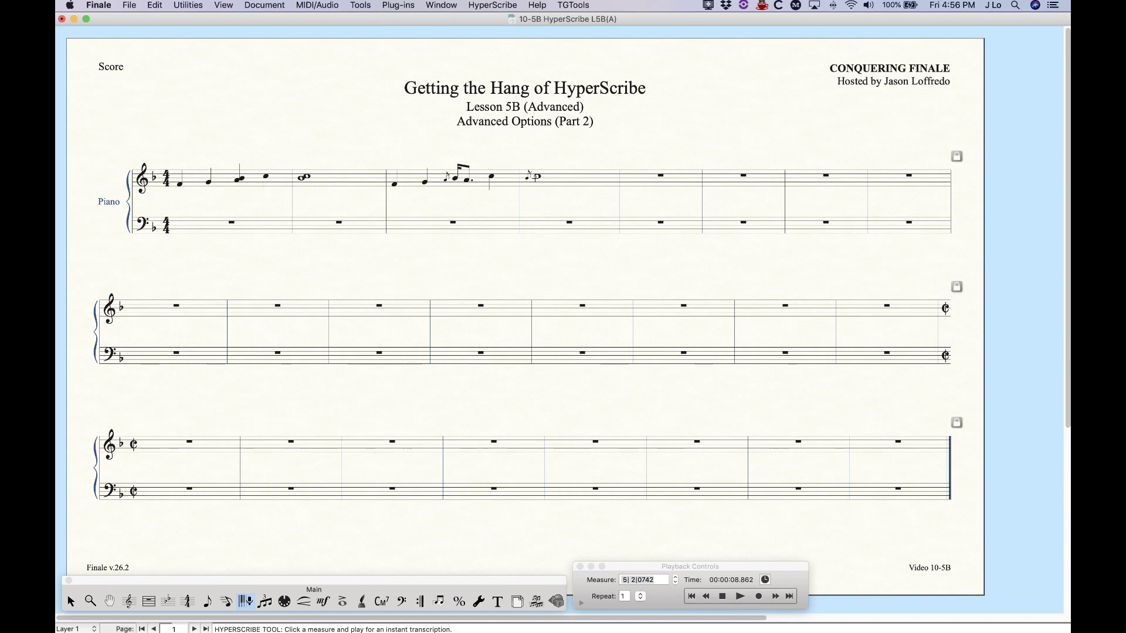
- Set the handling of very short notes to Remove Grace Notes in HyperScribe's More Quantization Settings and accept all dialogs
click(496, 5)
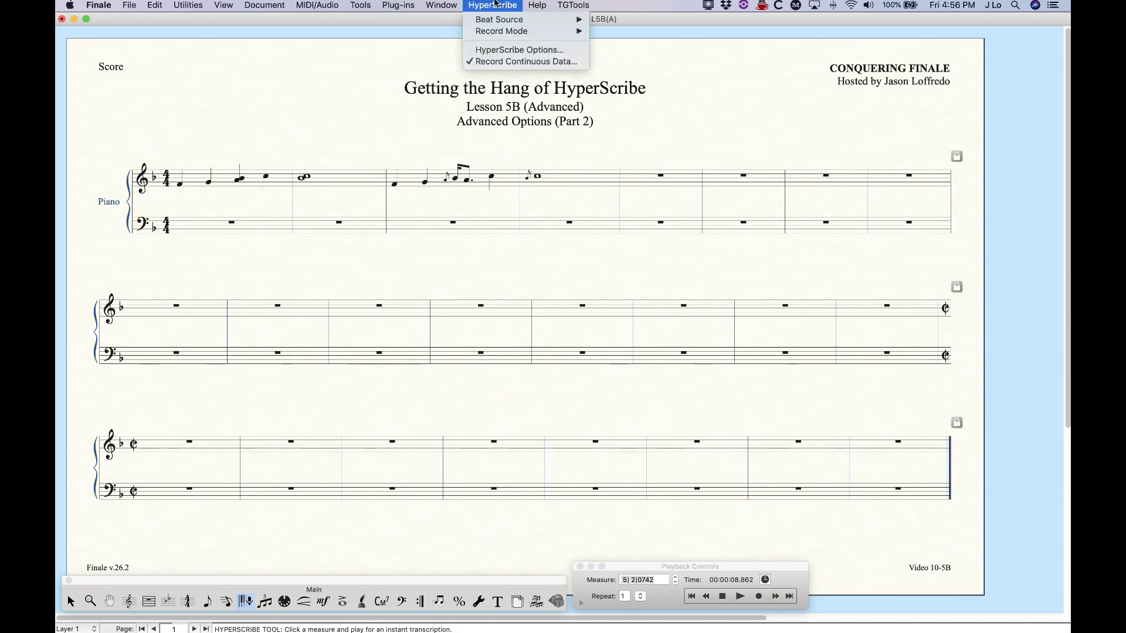
click(509, 49)
click(535, 242)
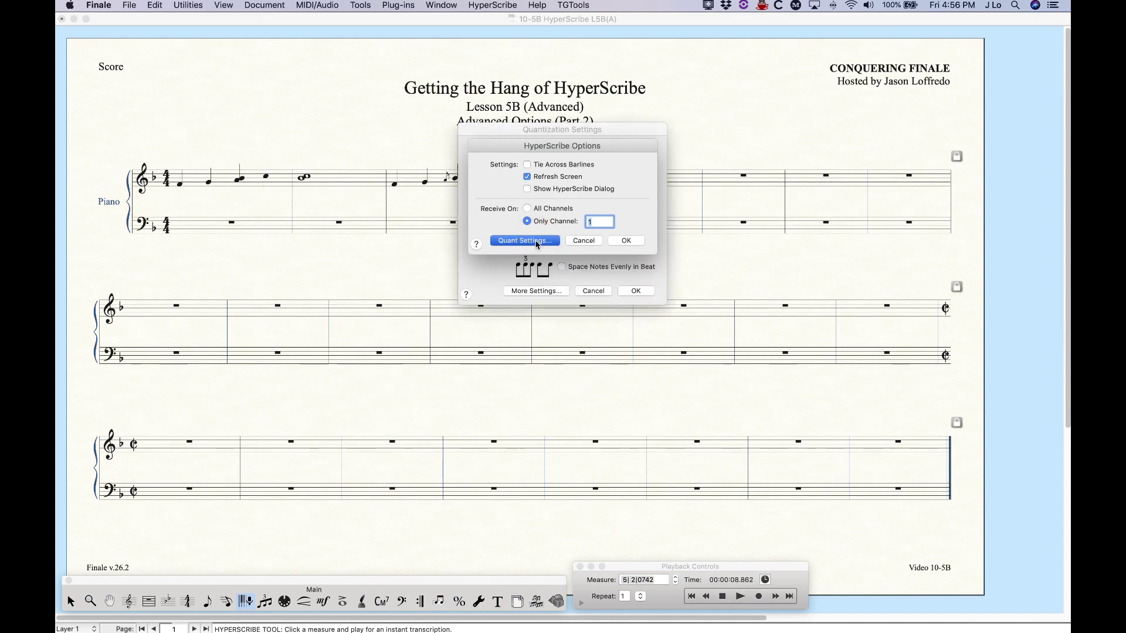
click(535, 290)
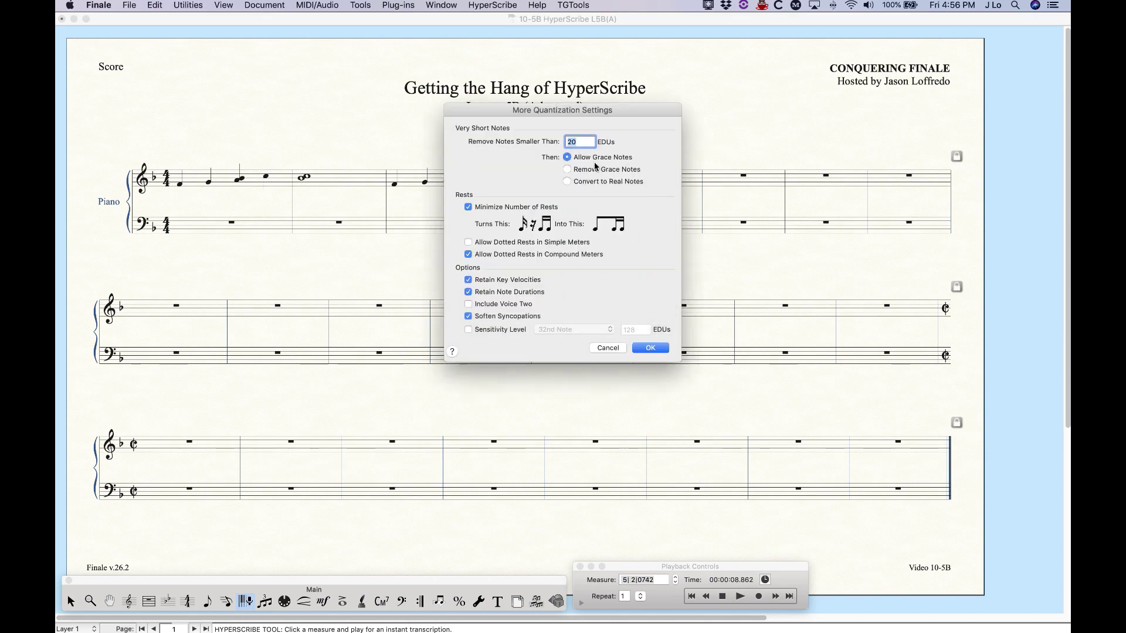
click(567, 170)
click(650, 348)
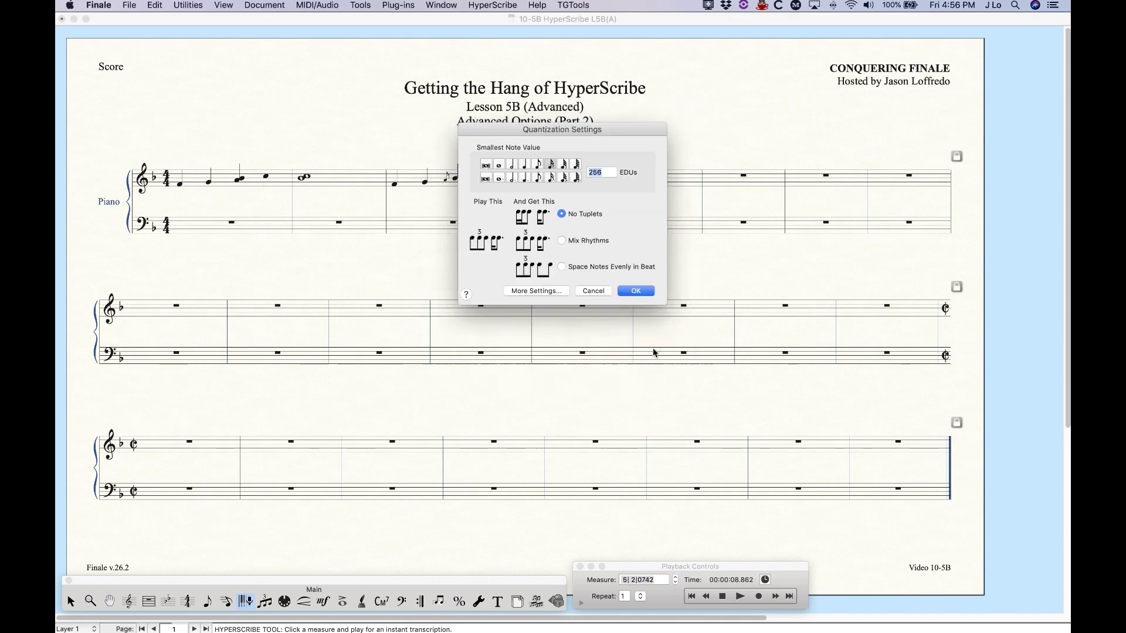
click(635, 288)
click(627, 241)
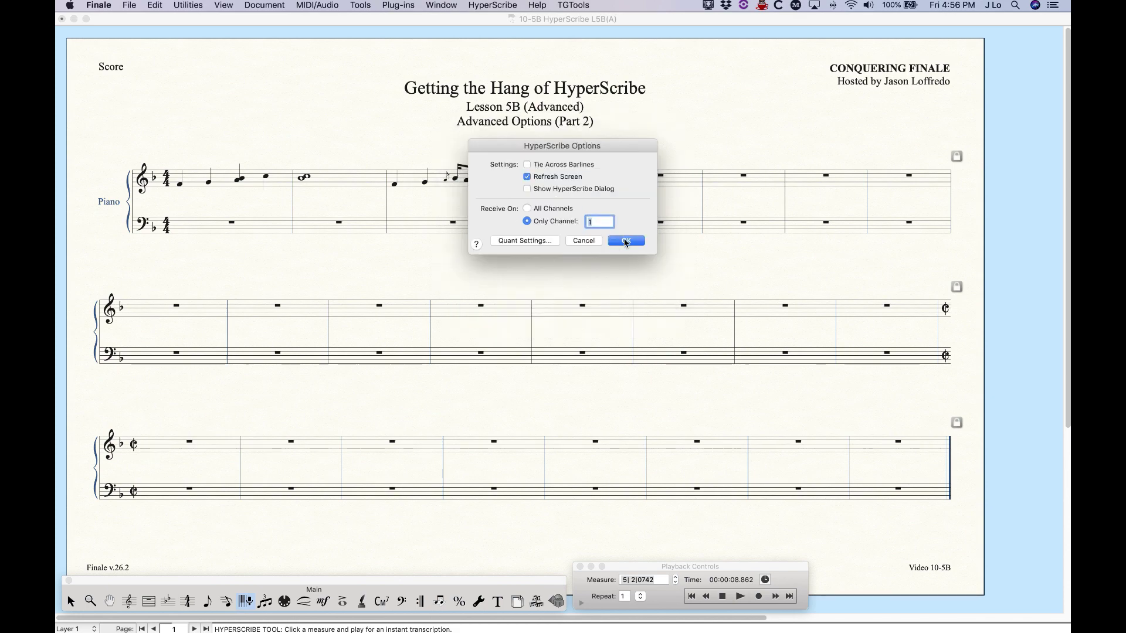
- Record a passage into treble measures 5 and 6 with HyperScribe, and re-record it over the first take
click(653, 179)
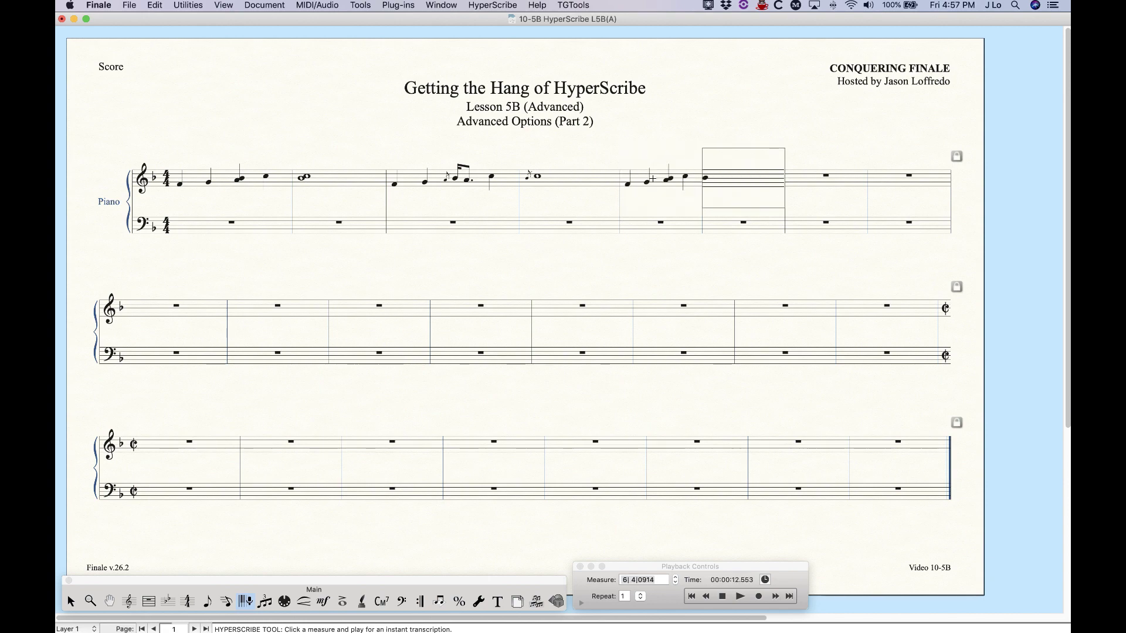
click(395, 139)
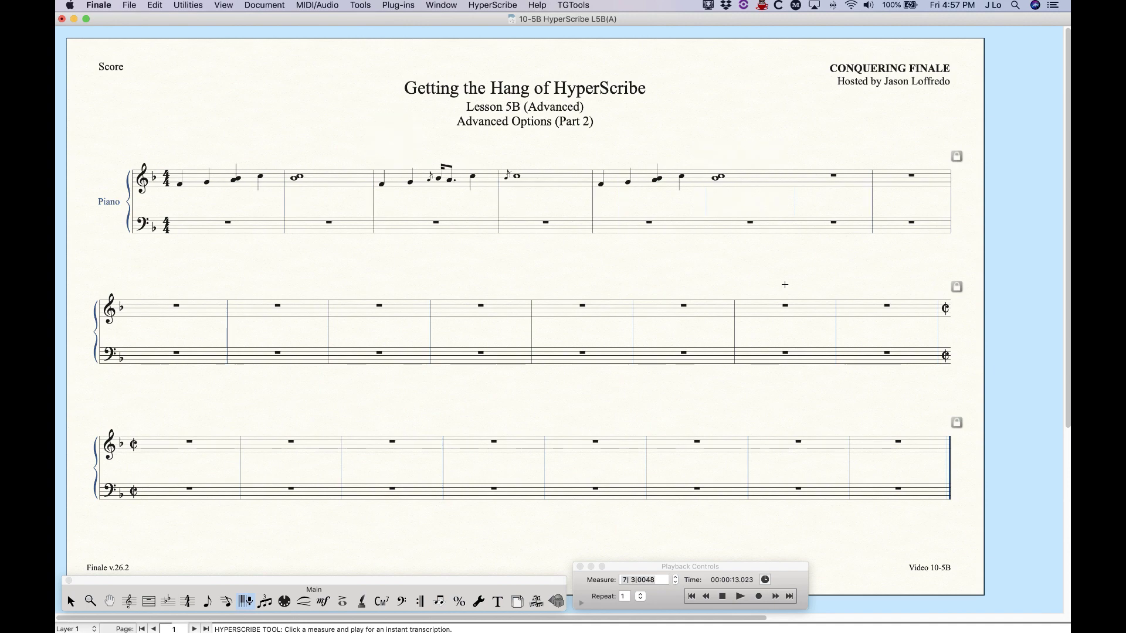
click(640, 178)
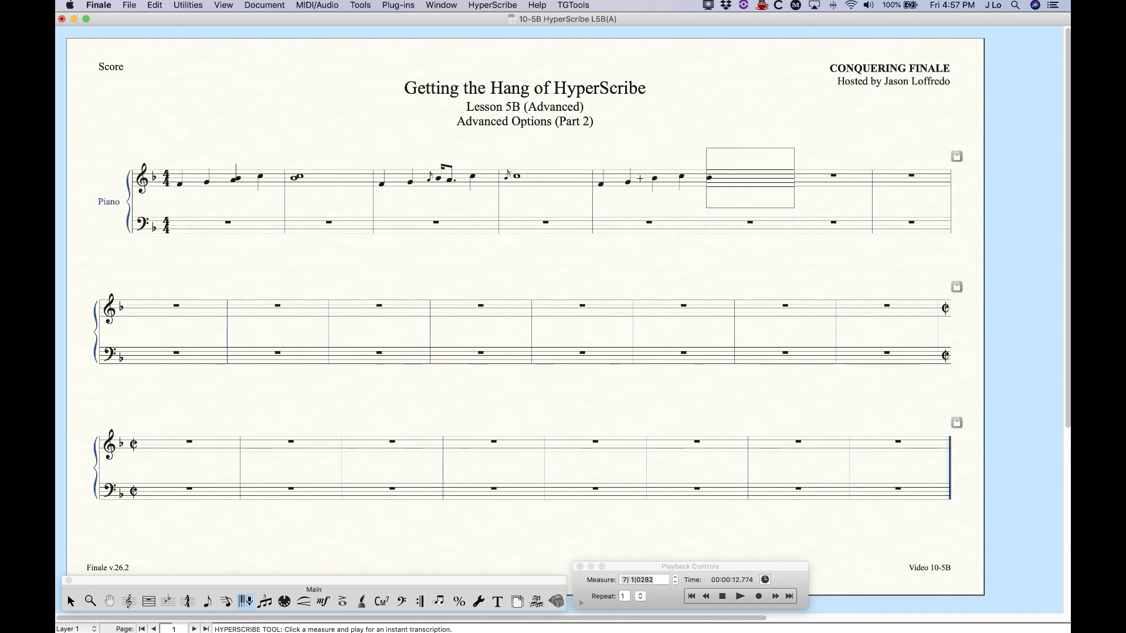
click(760, 158)
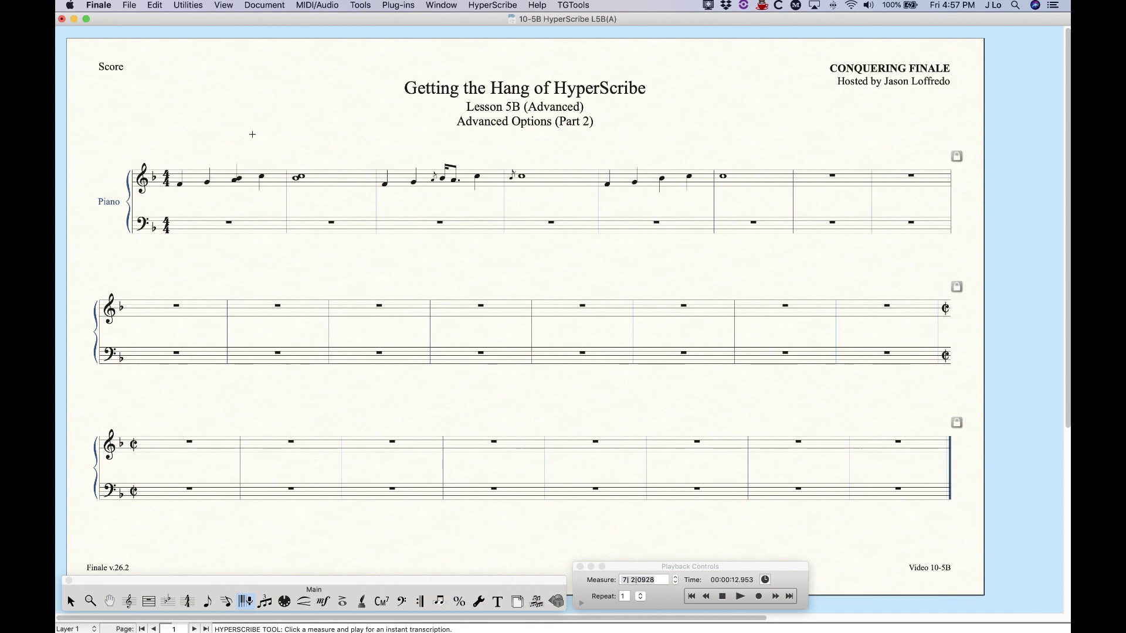
- Play back the recorded passages from the beginning of the score and stop after measure 6
click(725, 597)
click(740, 596)
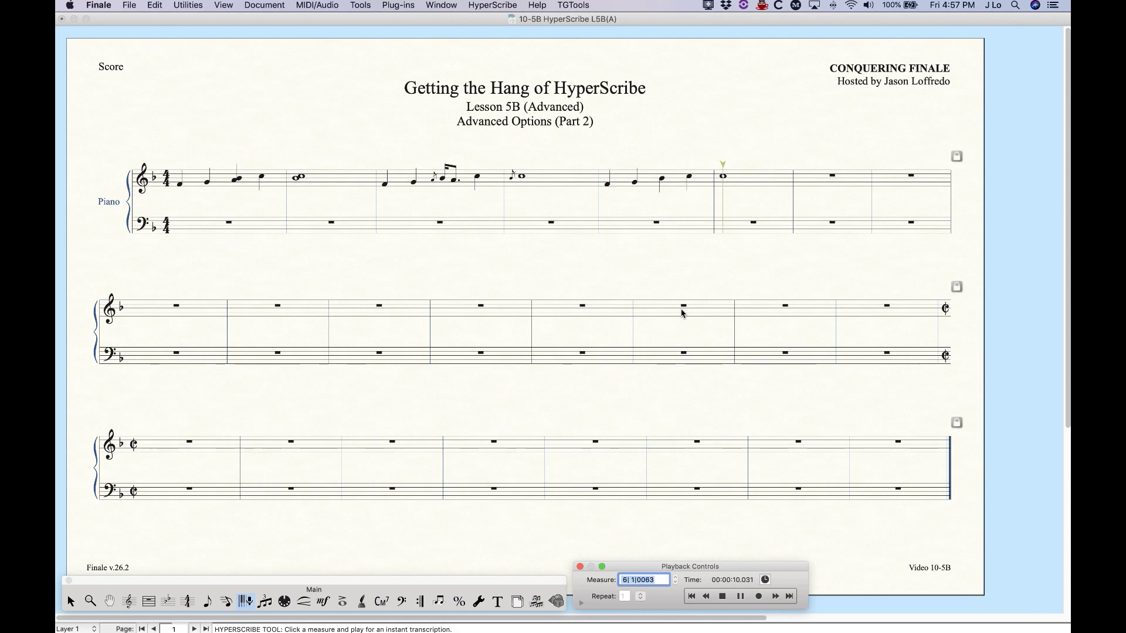
click(723, 596)
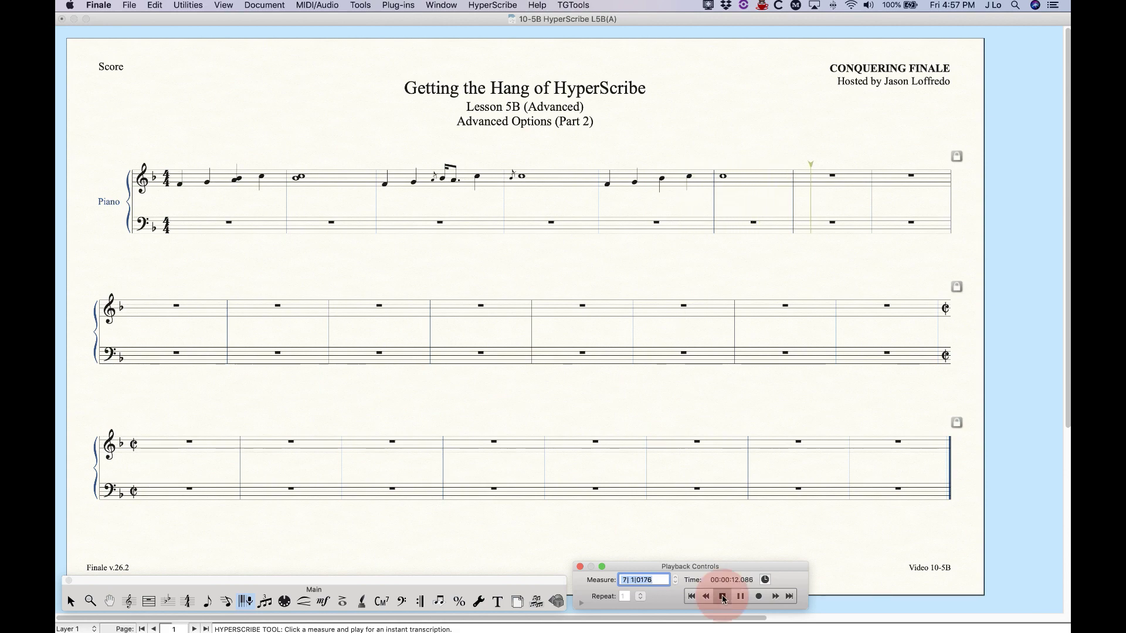
- Compare the grace note choices in HyperScribe's More Quantization Settings, set Convert to Real Notes, and accept all dialogs
click(510, 5)
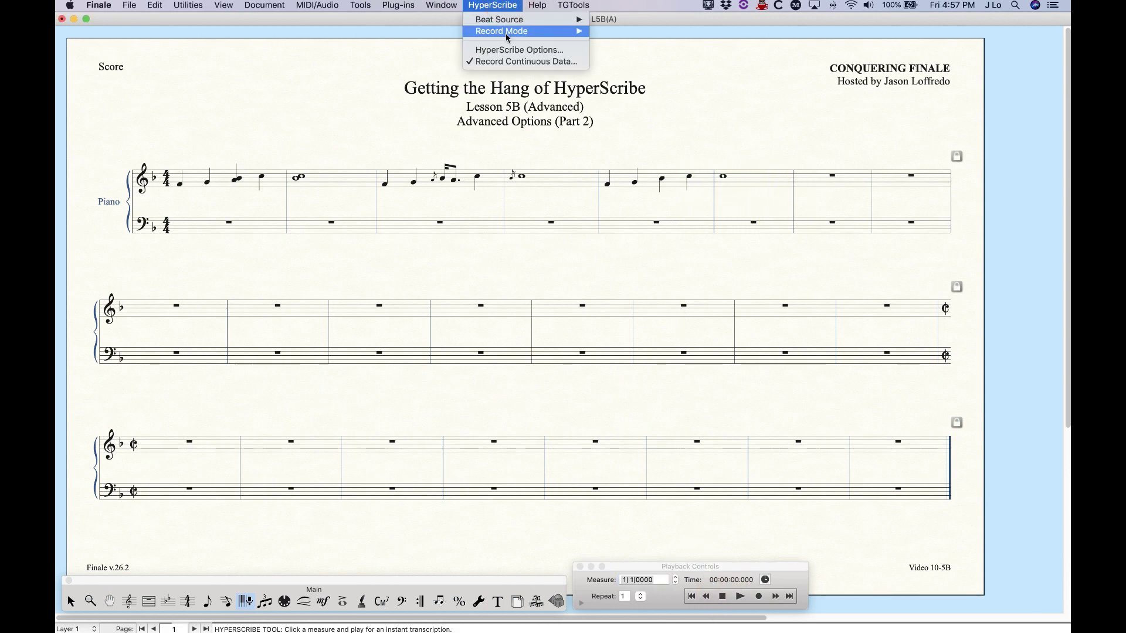
click(510, 48)
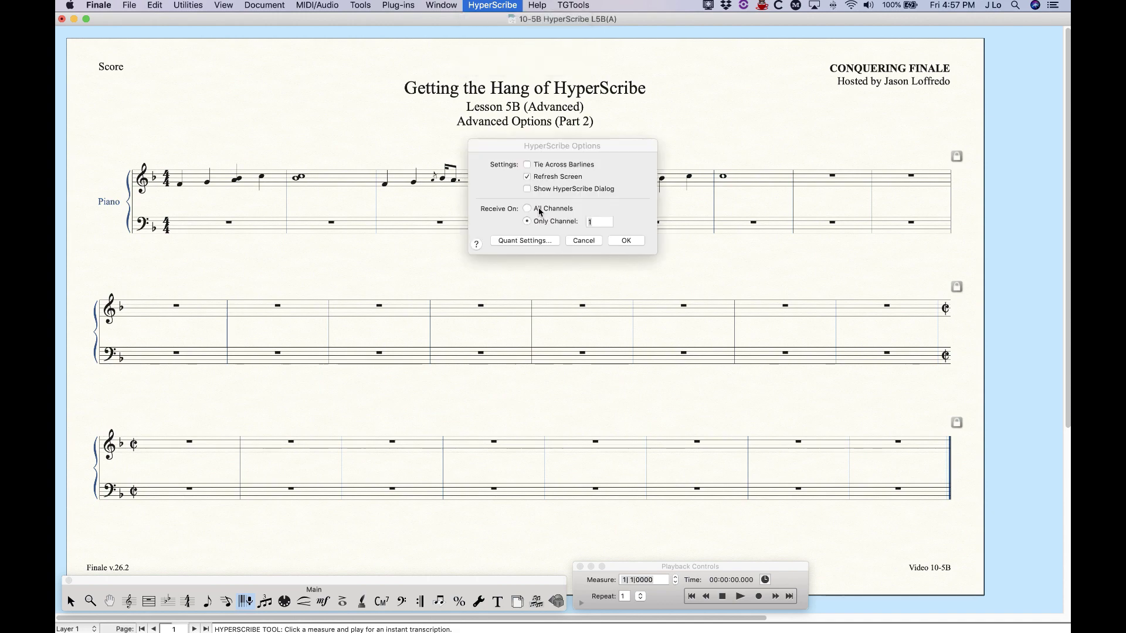
click(525, 240)
click(544, 290)
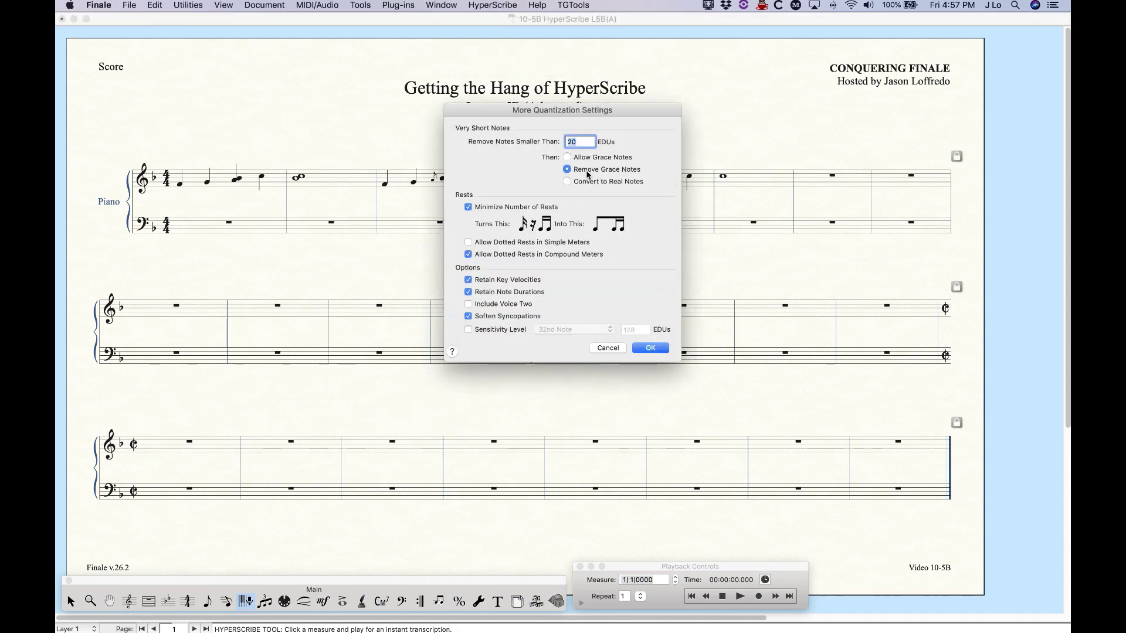
mouse_move(626, 111)
mouse_down()
mouse_move(582, 223)
mouse_move(611, 113)
mouse_up()
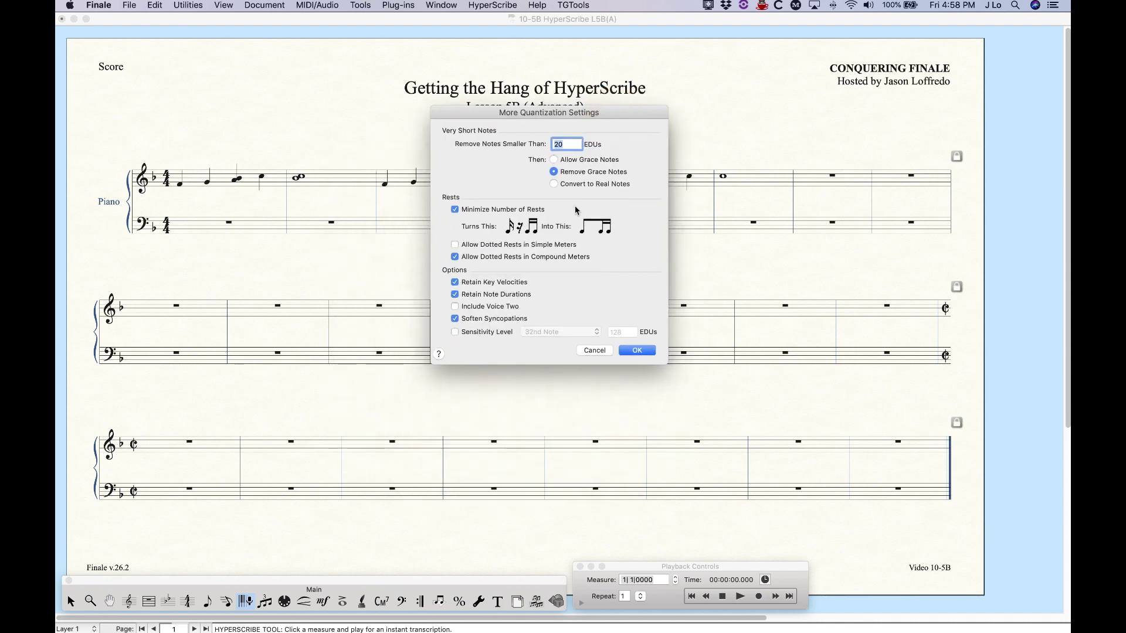
click(555, 160)
click(554, 171)
click(553, 160)
click(554, 183)
click(637, 350)
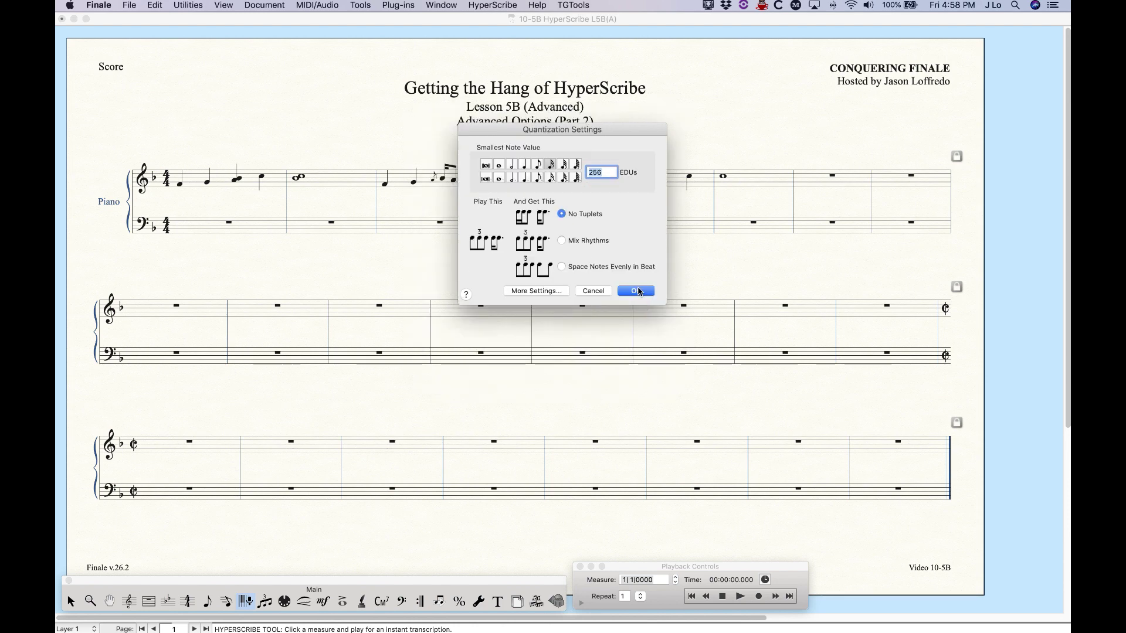
click(637, 288)
click(627, 241)
- Clear treble measures 1 to 6 with the Selection tool and apply note spacing to the whole score
key(Escape)
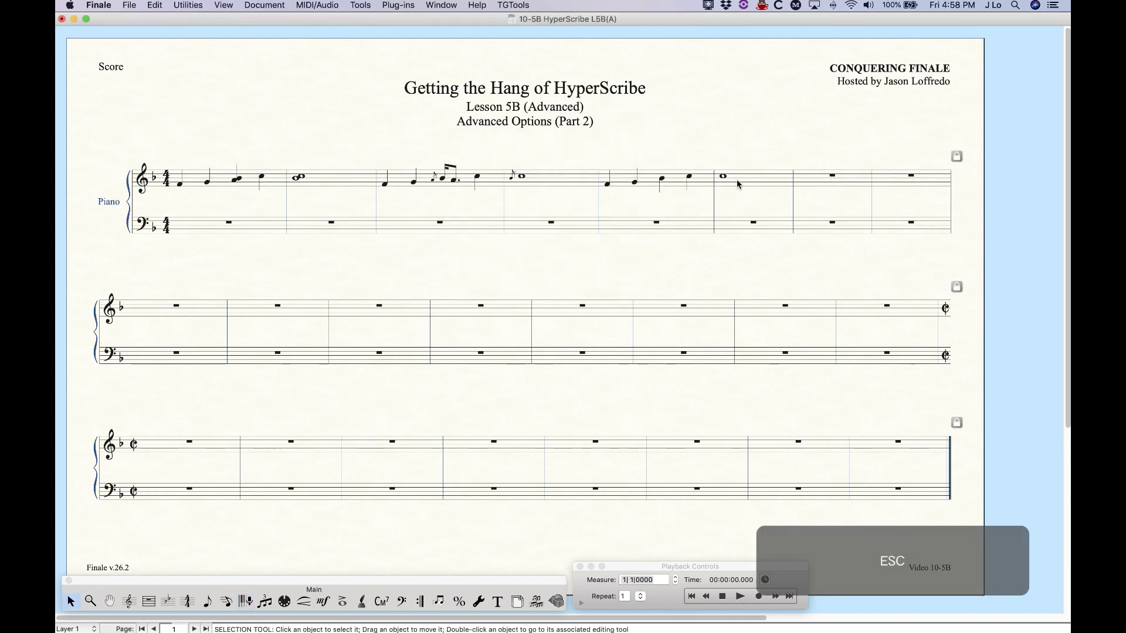
click(738, 179)
shift+click(264, 191)
key(BackSpace)
key(super+a)
key(super+4)
- Check the Minimize Number of Rests option in HyperScribe's More Quantization Settings and accept all dialogs without changes
click(245, 601)
click(464, 5)
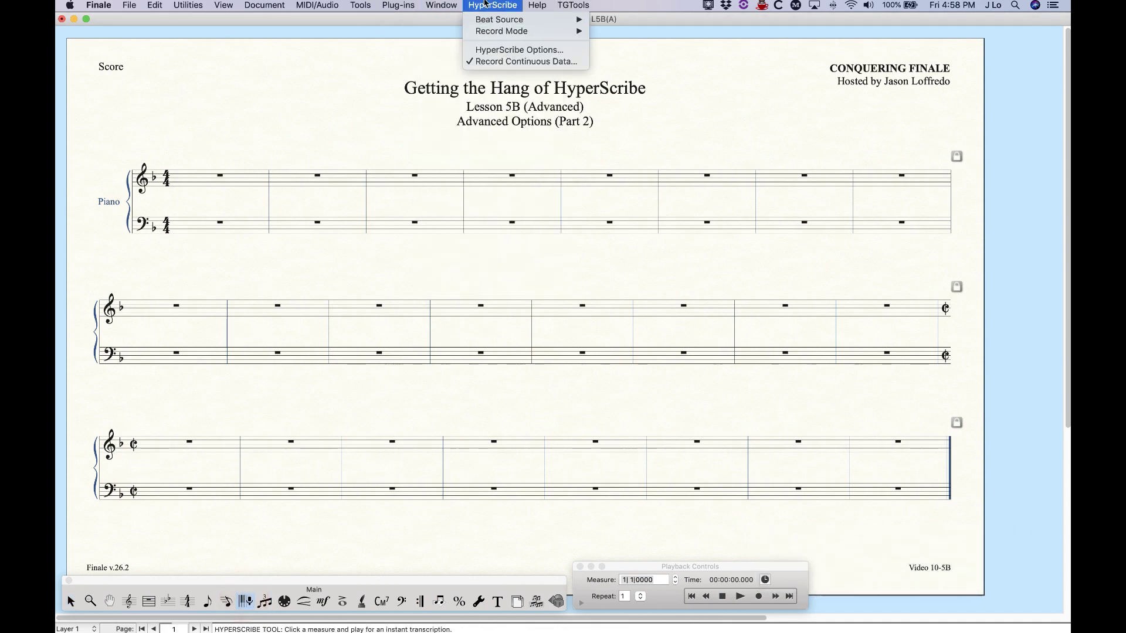
click(508, 47)
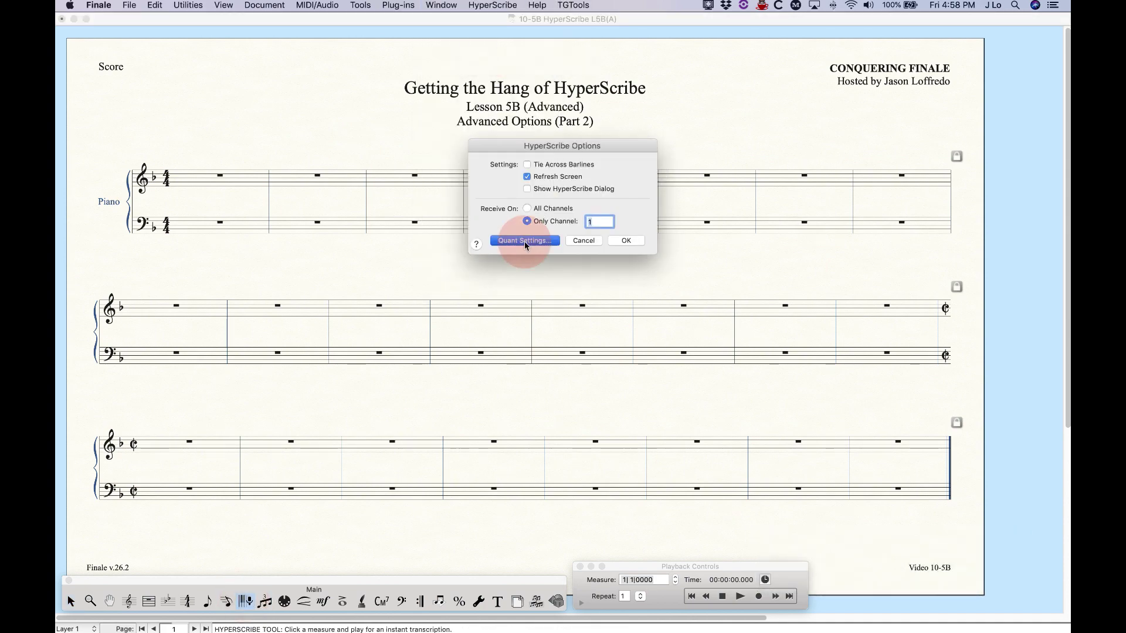
click(525, 243)
click(543, 289)
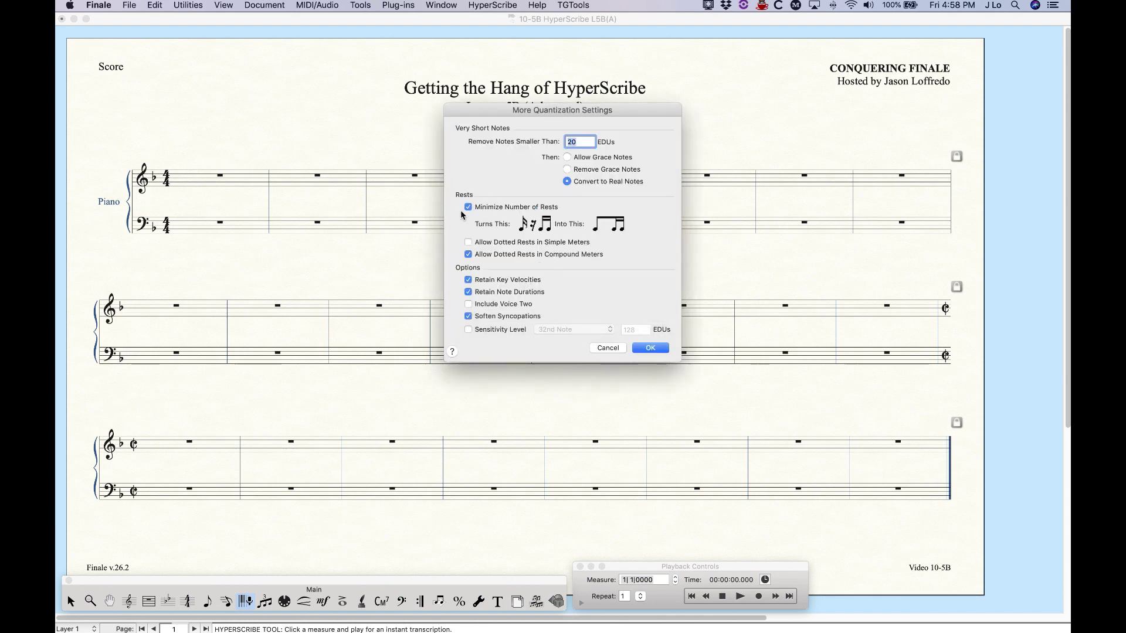
click(650, 347)
click(634, 288)
click(633, 242)
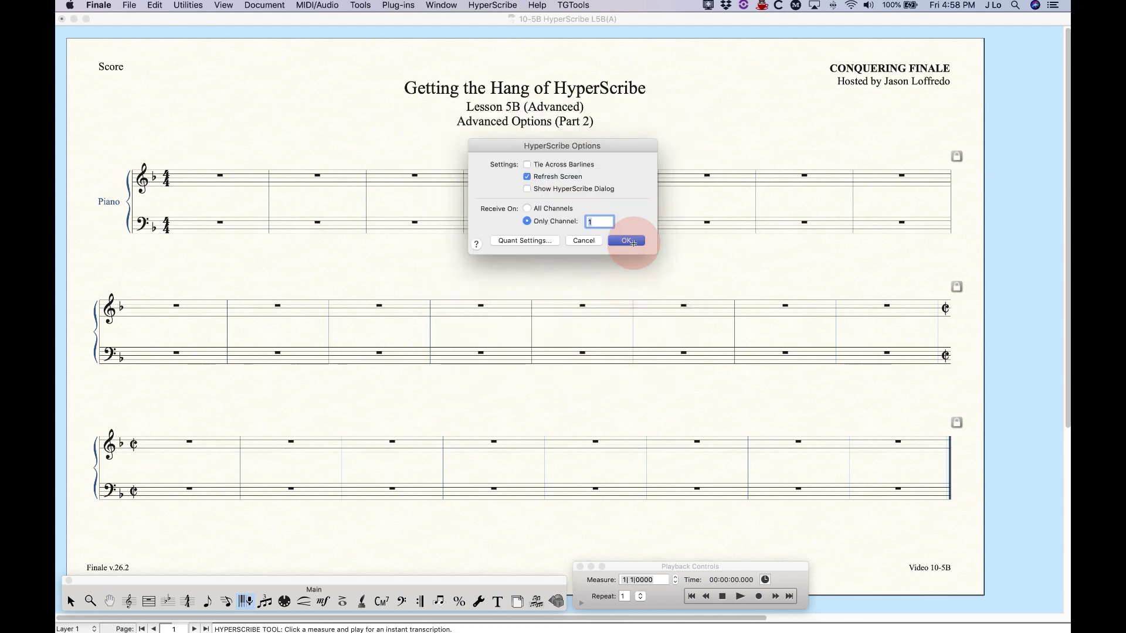
- Record a short passage into treble measures 1 and 2 with HyperScribe and stop recording
click(222, 177)
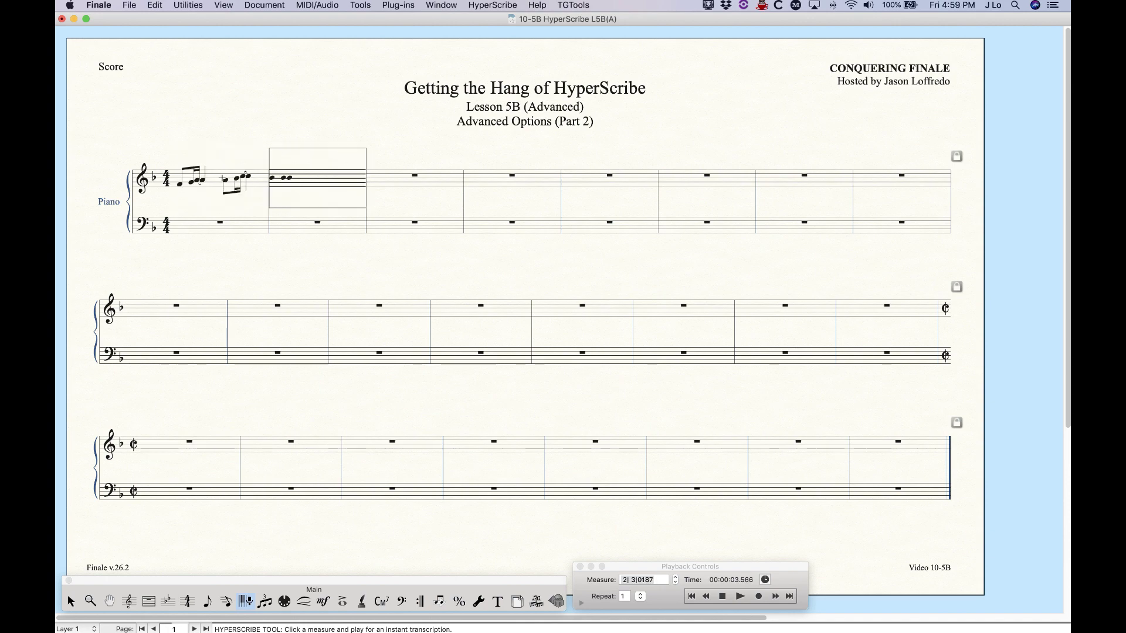
click(220, 136)
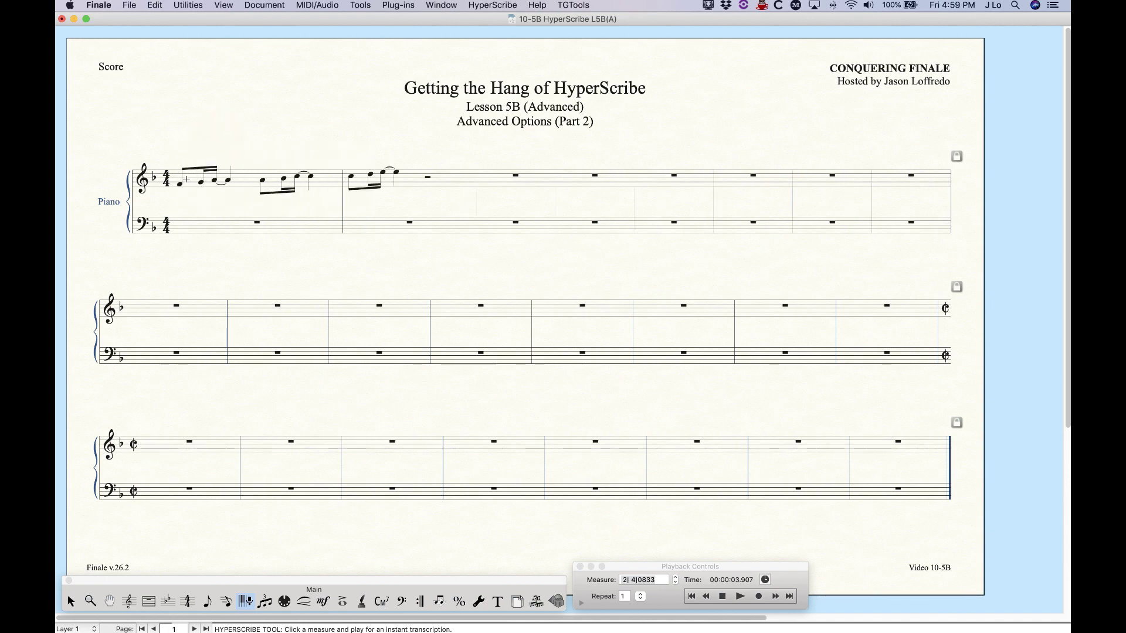
- Turn off Minimize Number of Rests in HyperScribe's More Quantization Settings and record the passage into treble measures 3 and 4
click(492, 4)
click(518, 60)
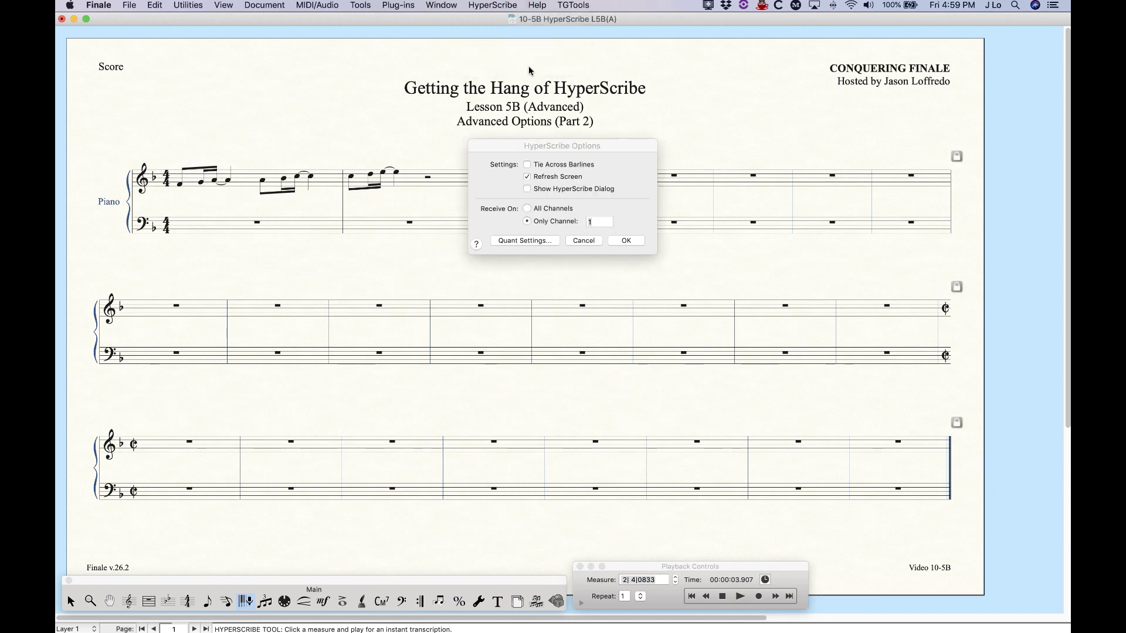
click(545, 241)
click(550, 292)
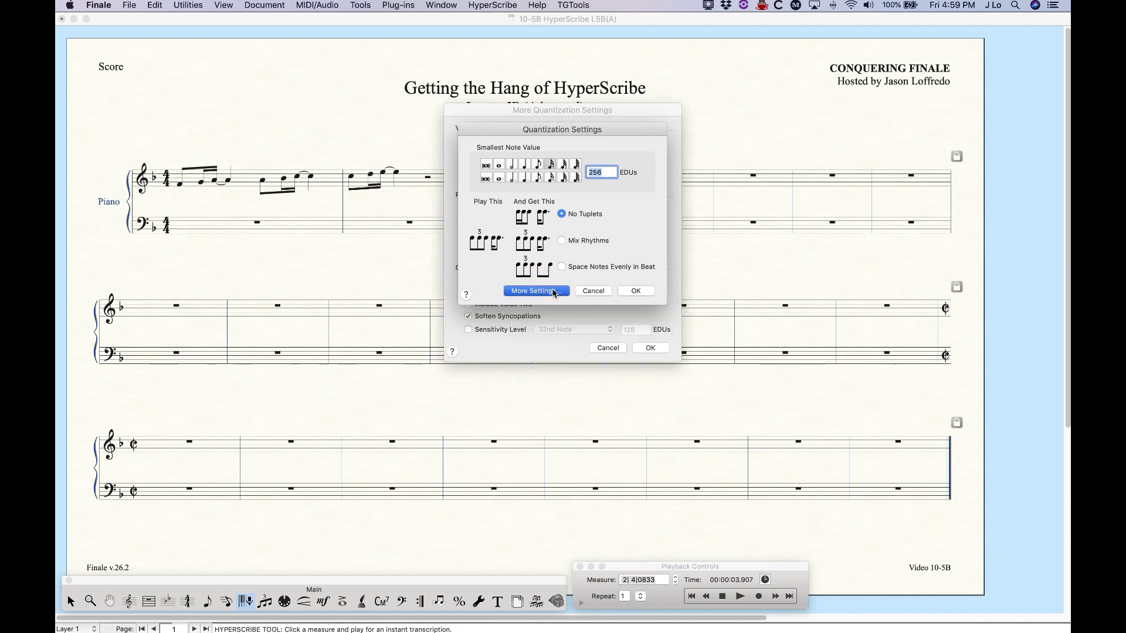
click(468, 207)
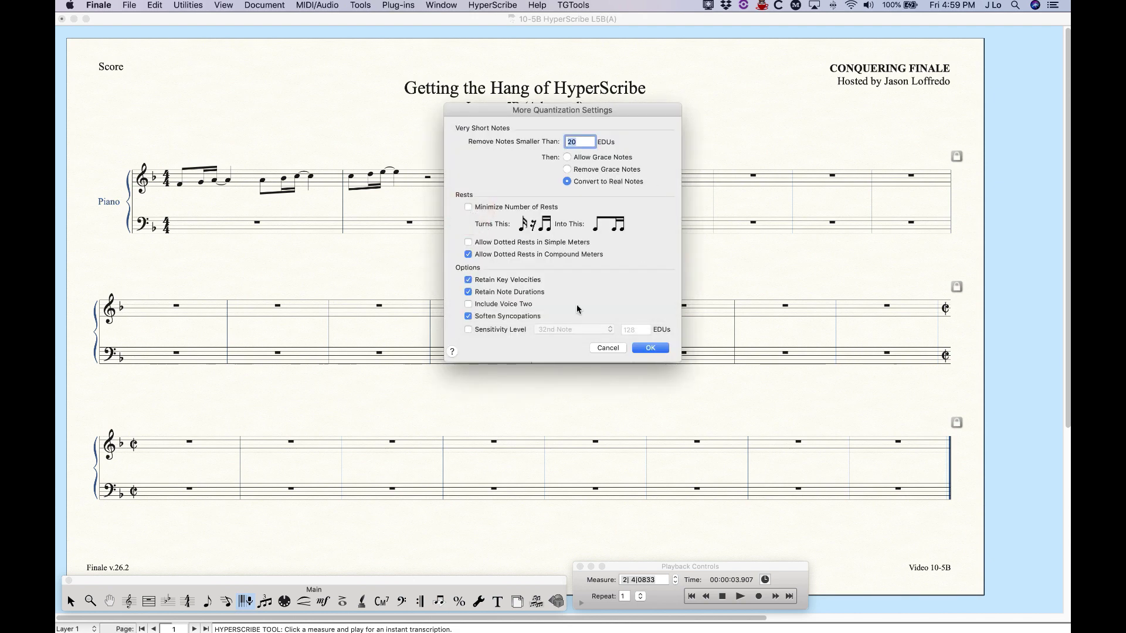
click(650, 349)
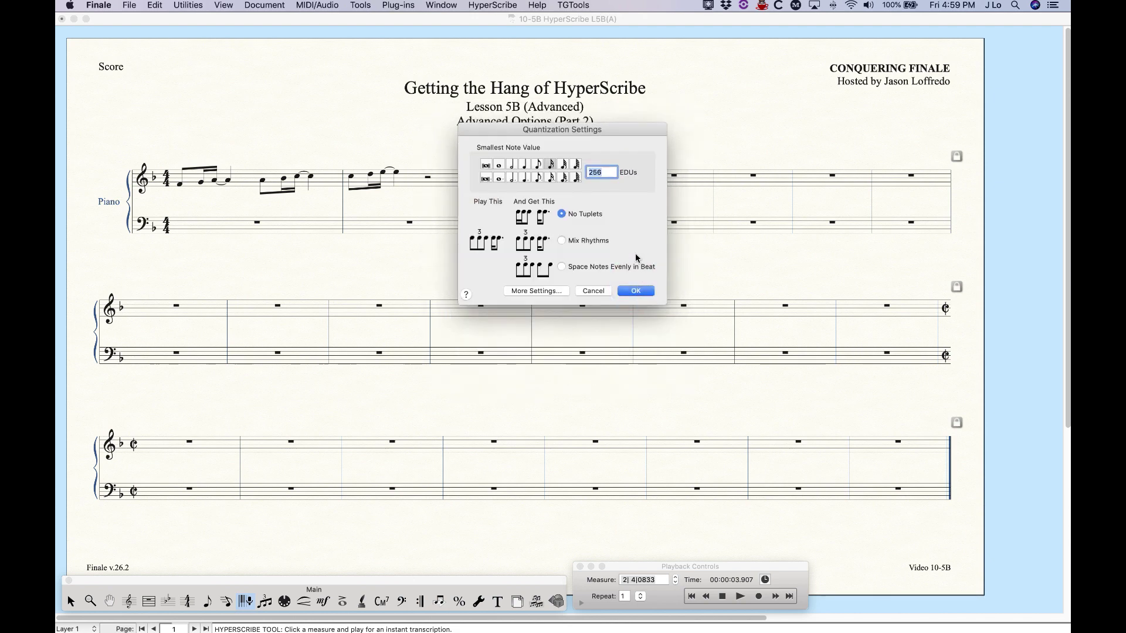
click(636, 291)
click(627, 240)
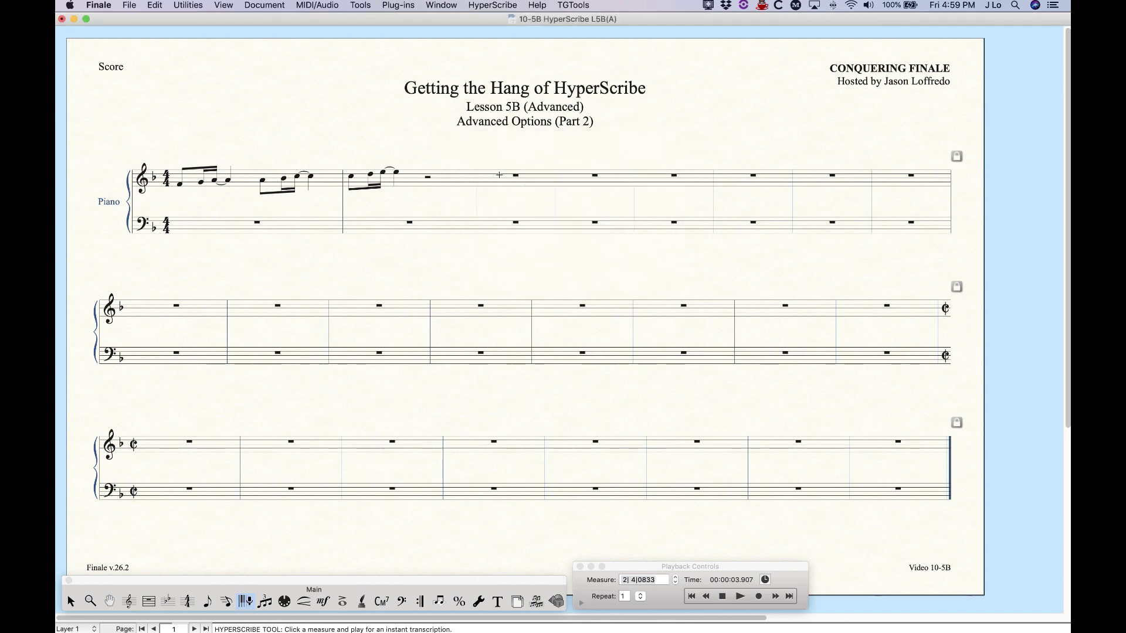
click(495, 176)
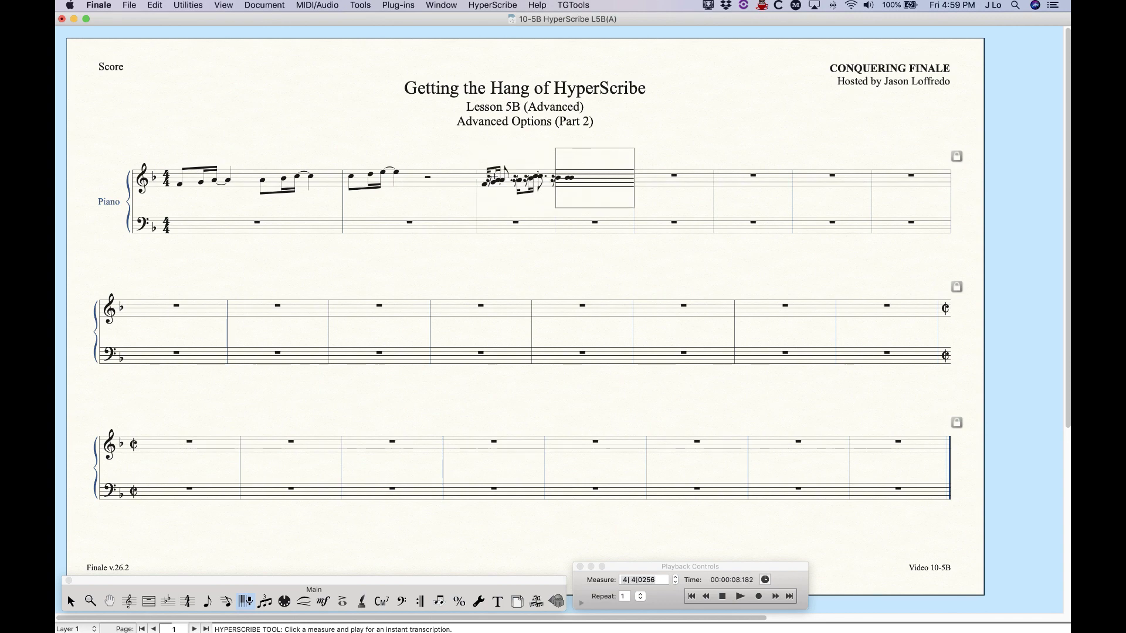
click(398, 115)
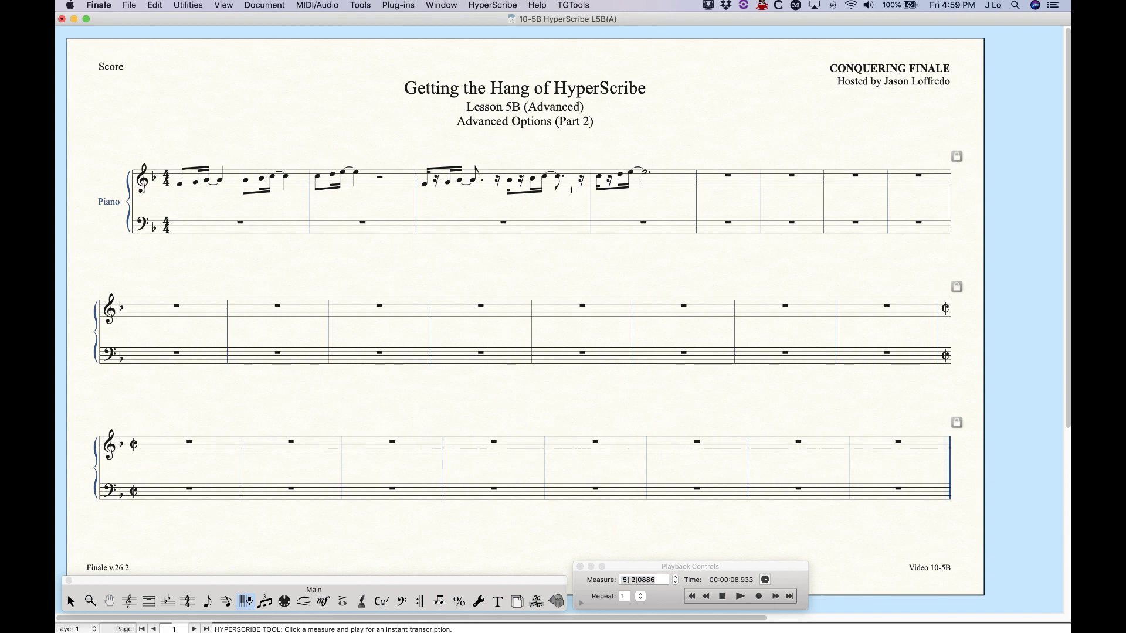
- Clear treble measures 1 to 4 with the Selection tool and apply note spacing to the whole score
key(Escape)
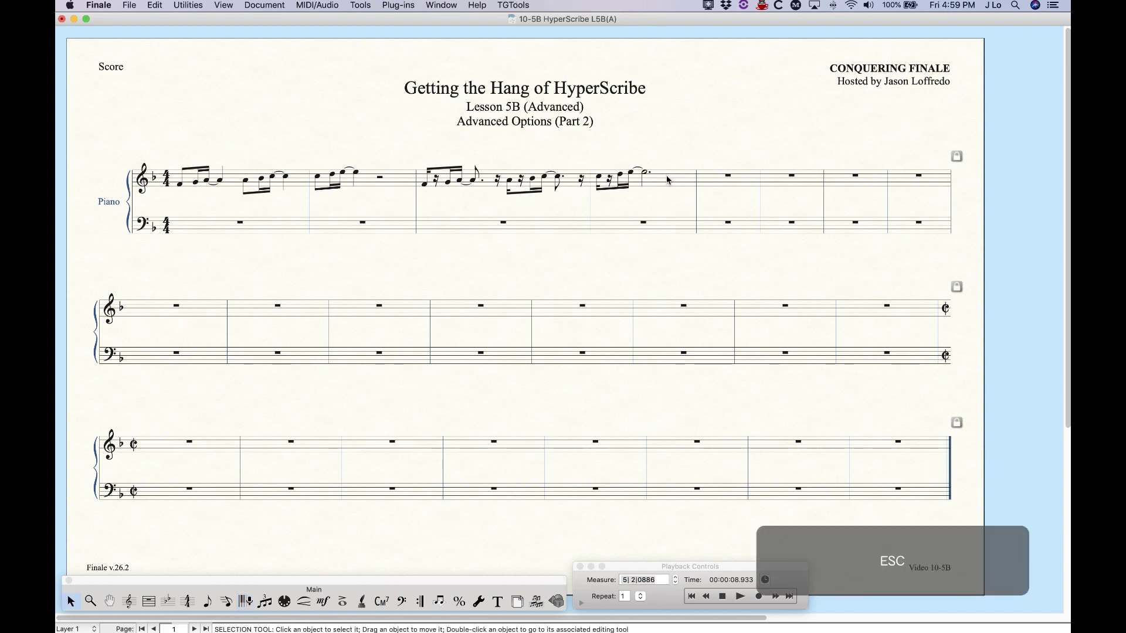
click(667, 176)
shift+click(271, 178)
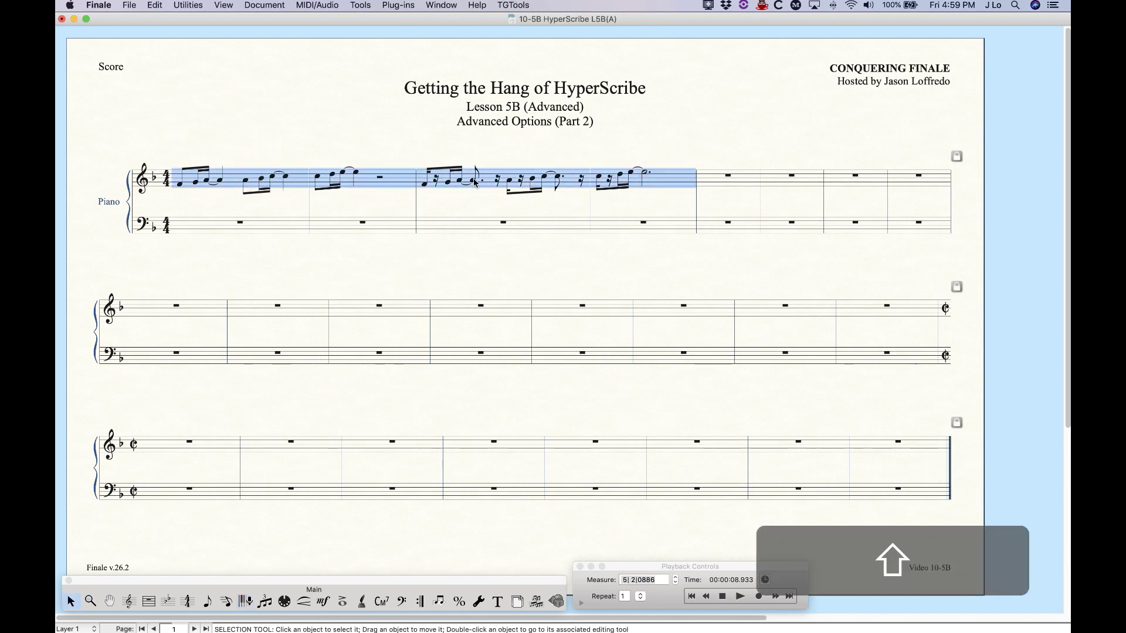
key(BackSpace)
key(cmd+a)
key(cmd+4)
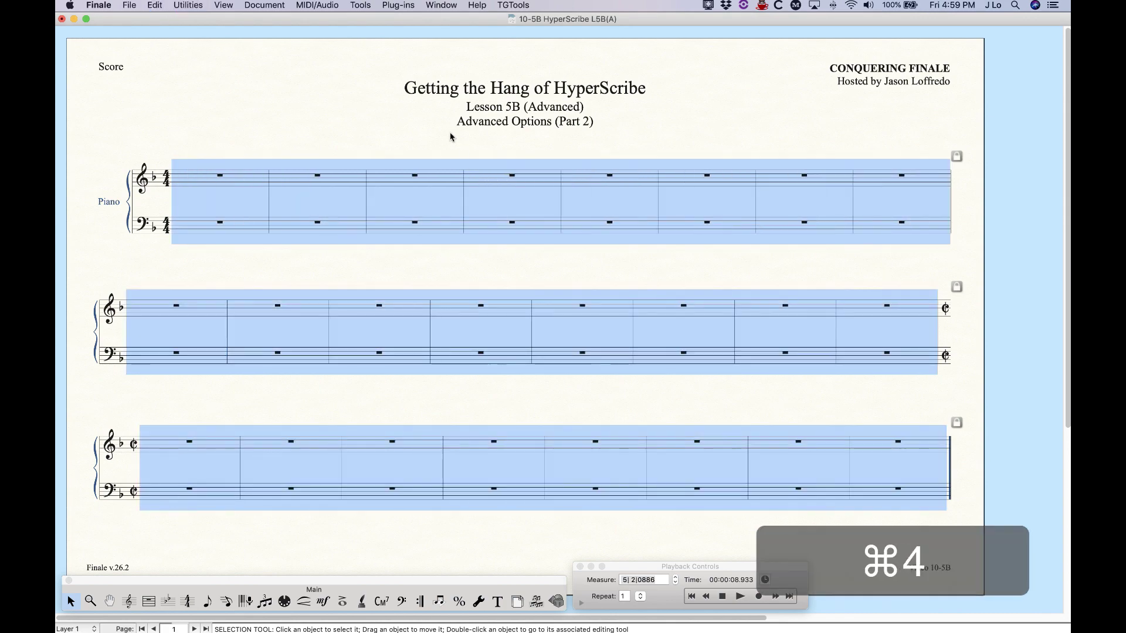
click(410, 125)
- Enable Minimize Number of Rests and Allow Dotted Rests in Simple Meters in HyperScribe's quantization settings, and record a passage into treble measures 1 to 4
click(249, 601)
click(492, 5)
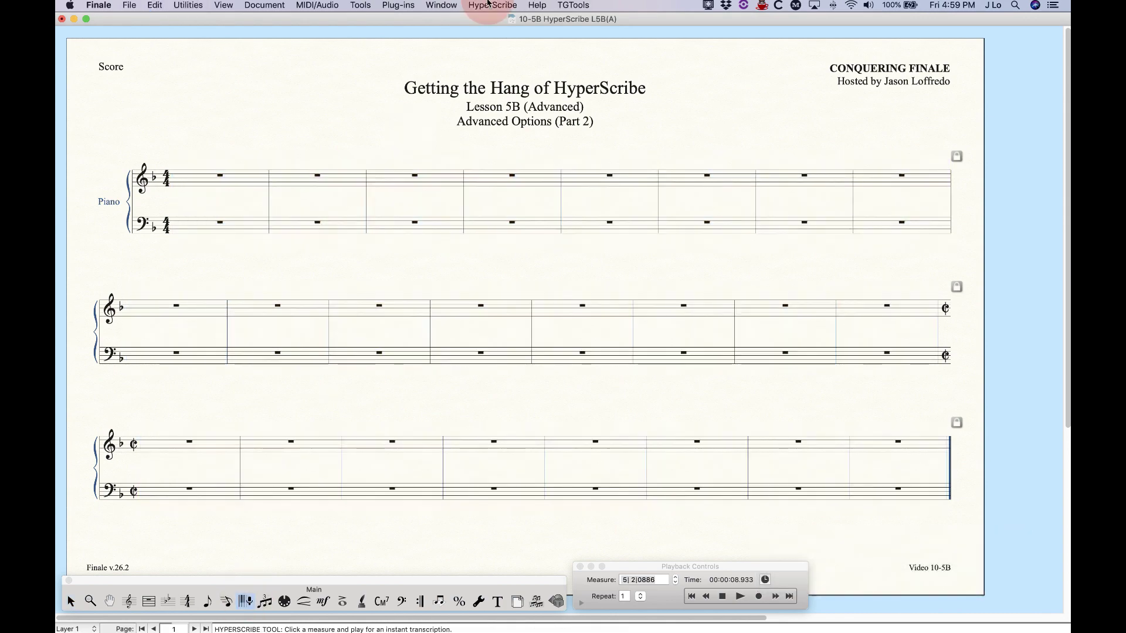
click(501, 52)
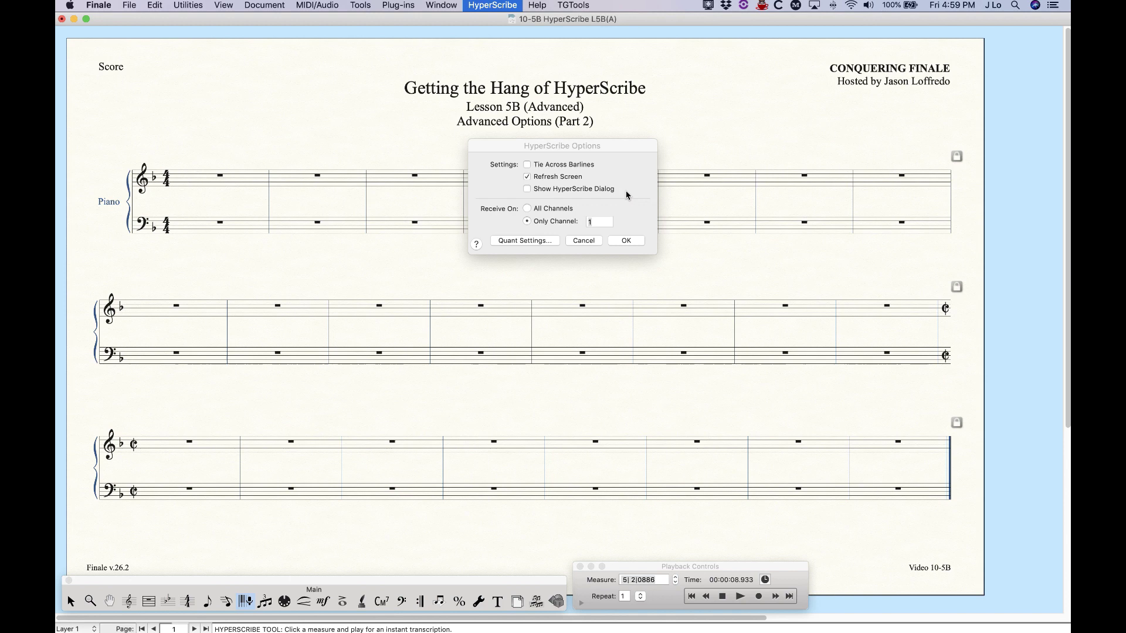
click(522, 239)
click(520, 291)
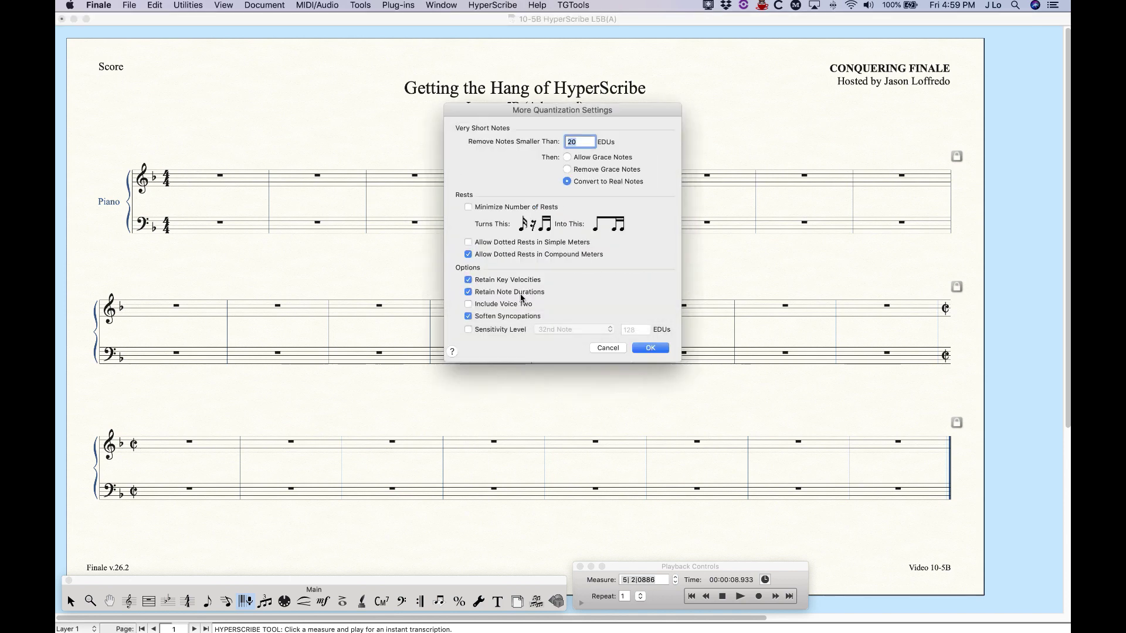
click(469, 207)
click(653, 349)
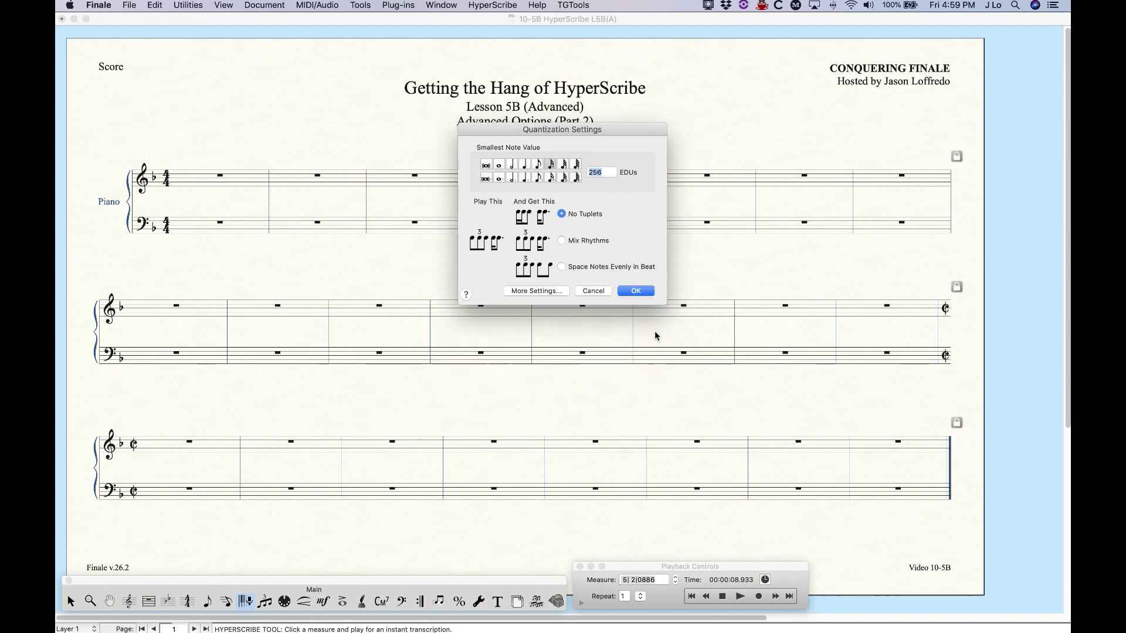
click(638, 293)
click(624, 241)
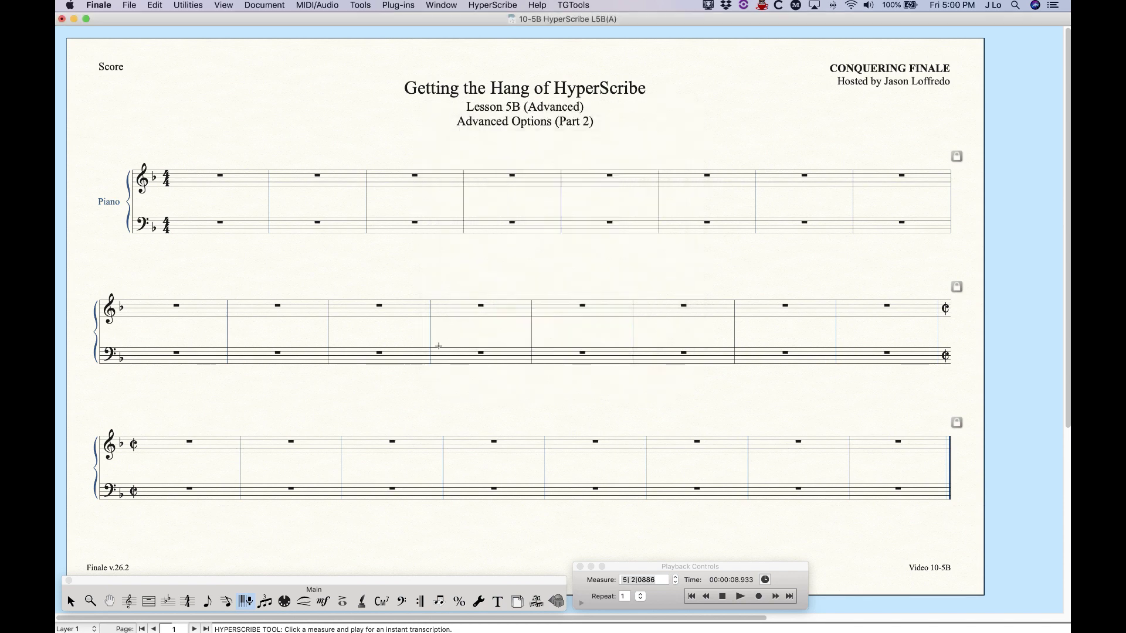
click(215, 181)
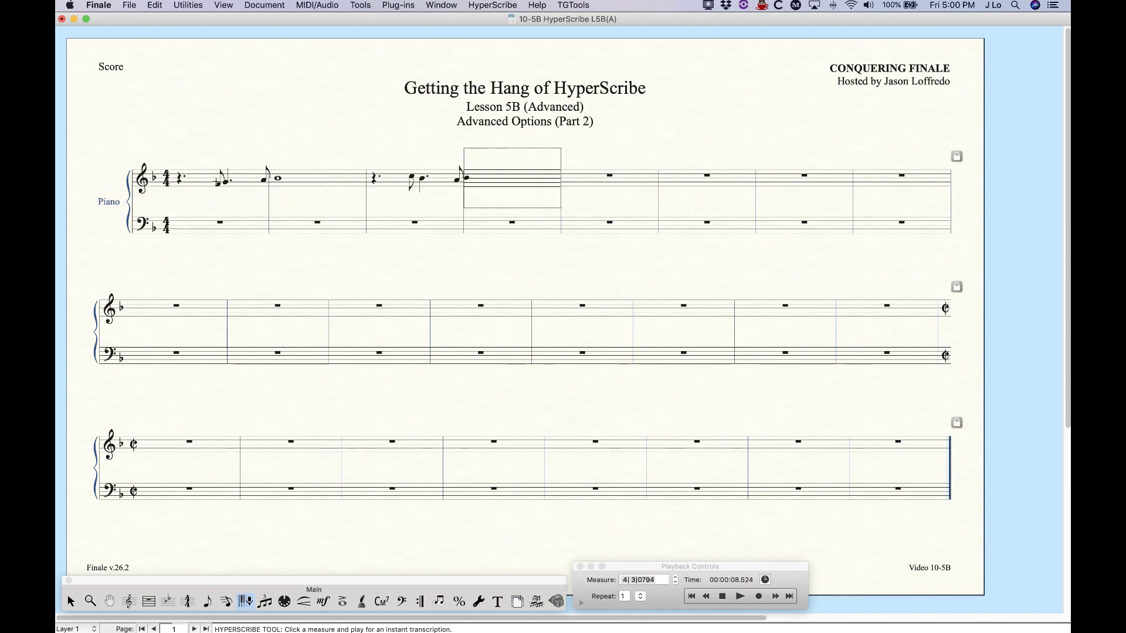
click(215, 179)
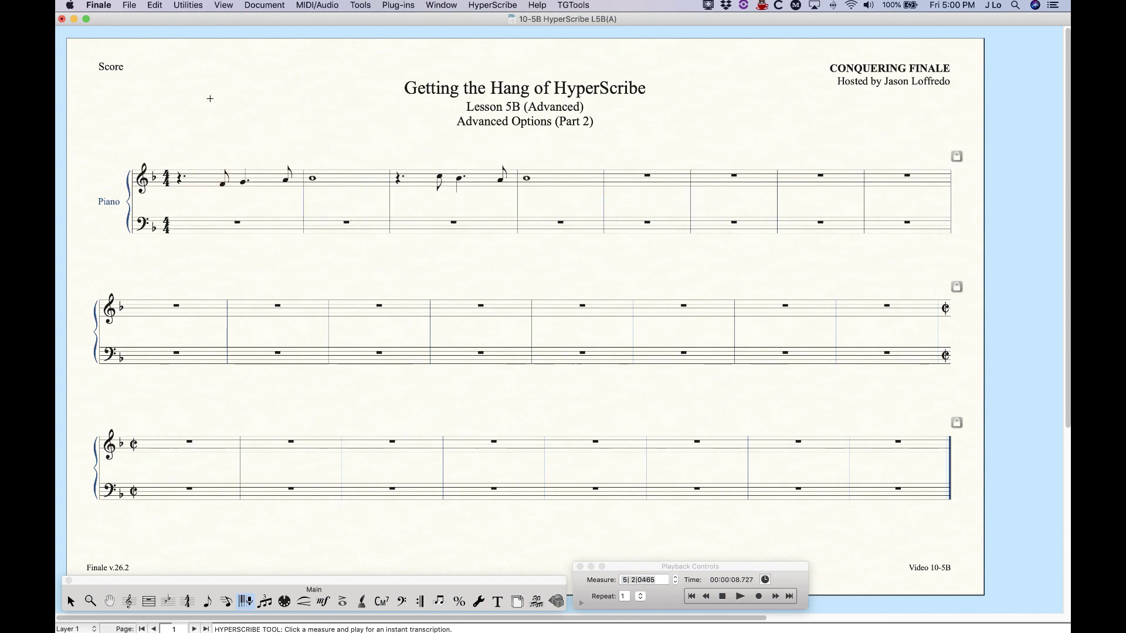
- Clear the recorded passage from treble measures 1 to 4 with the Selection tool
key(Escape)
click(564, 181)
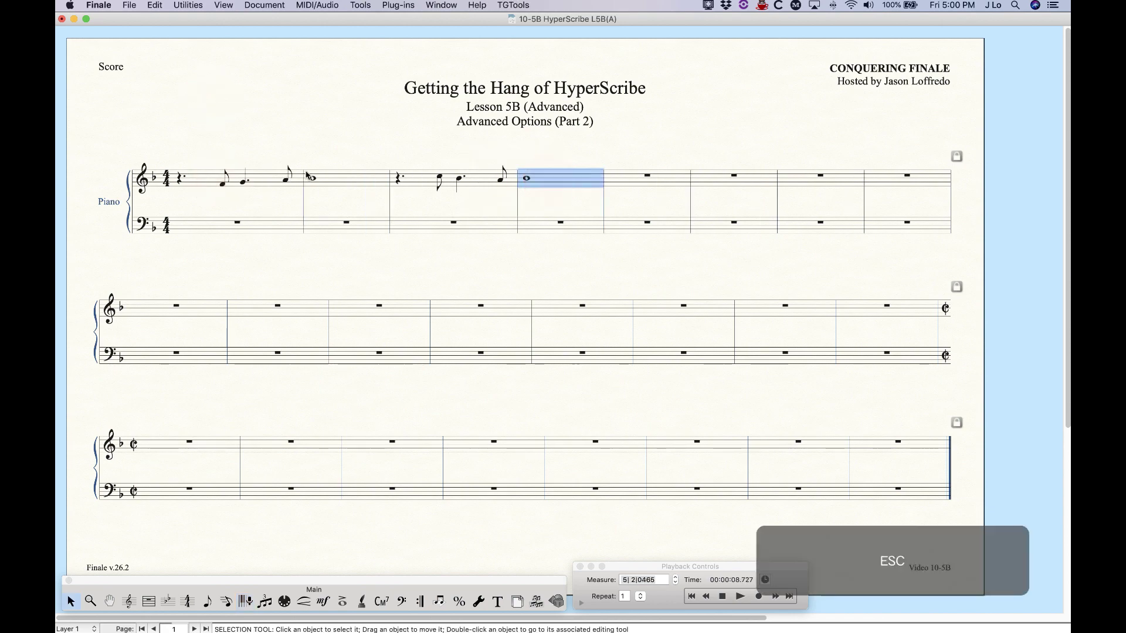
shift+click(257, 176)
key(BackSpace)
- Turn off Allow Dotted Rests in Simple Meters in HyperScribe's quantization settings and record a syncopated melody into treble measures 1 to 5
click(246, 602)
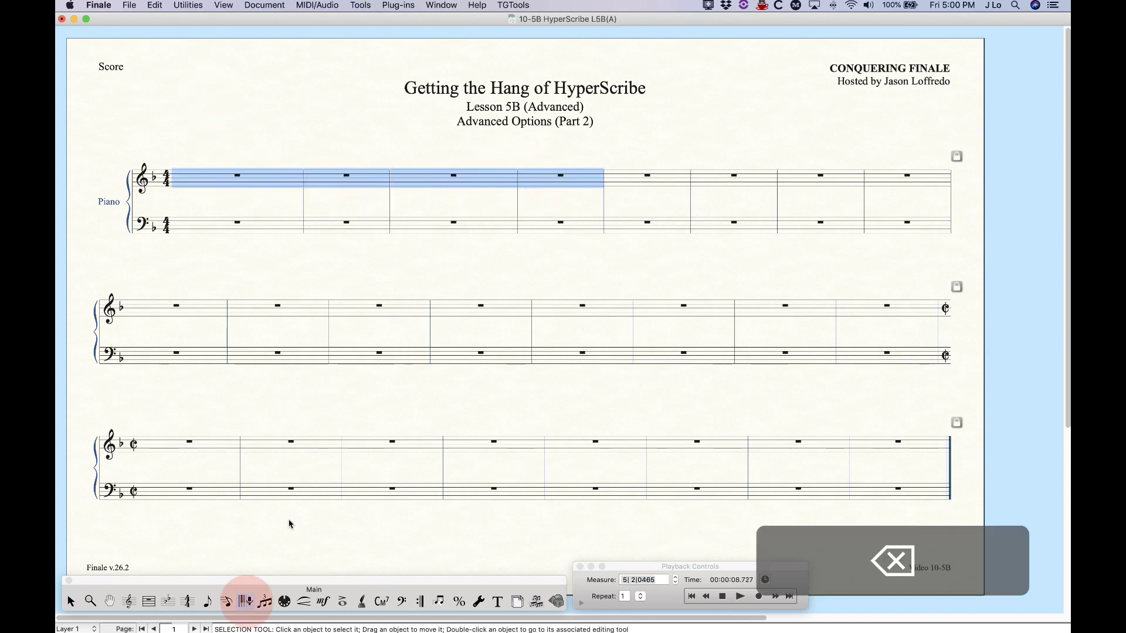
click(492, 4)
click(510, 48)
click(525, 240)
click(534, 297)
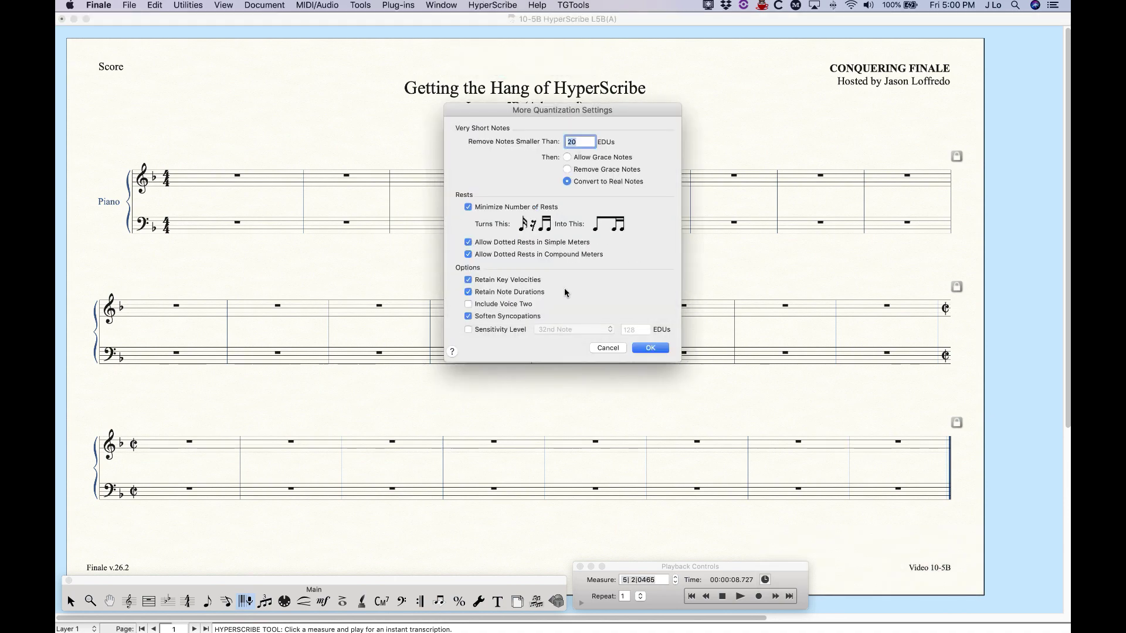
click(468, 242)
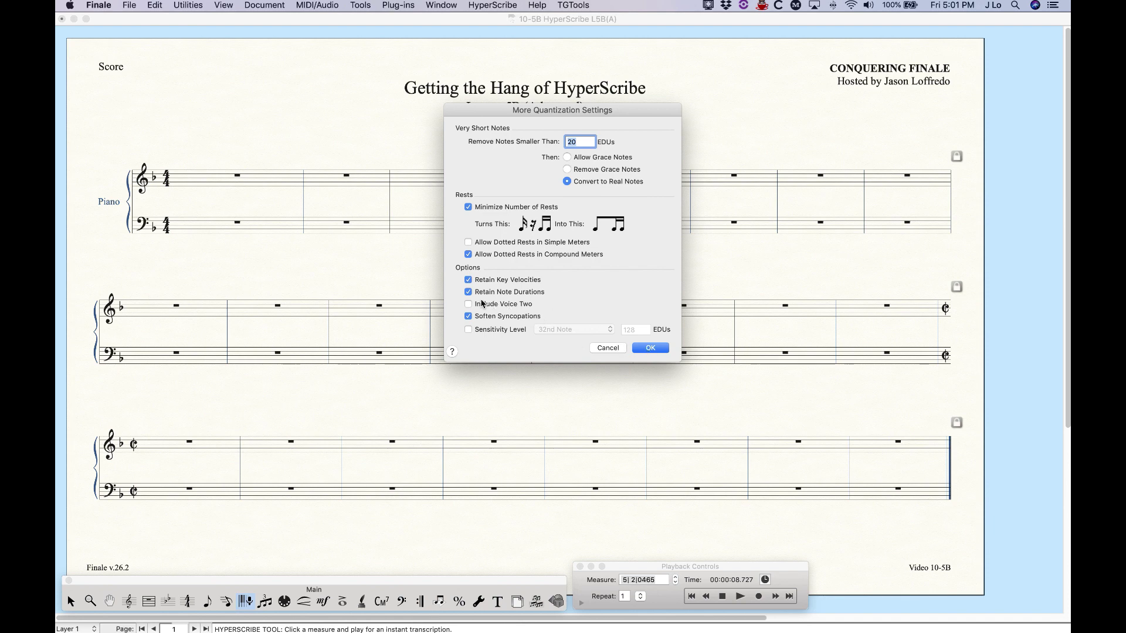
click(650, 351)
click(637, 293)
click(626, 241)
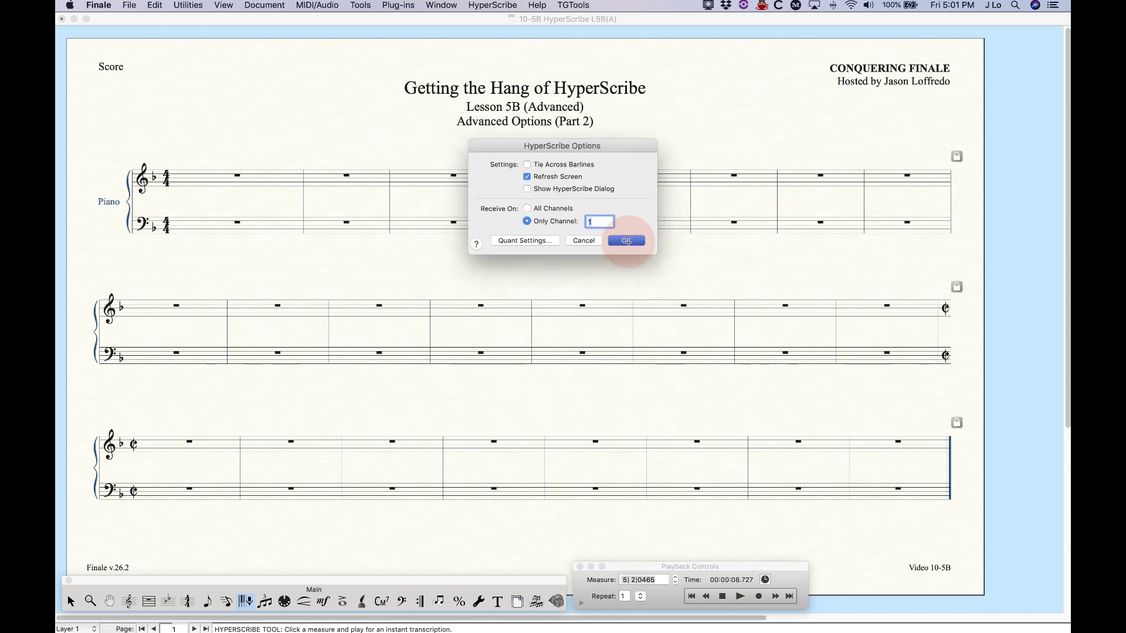
click(218, 185)
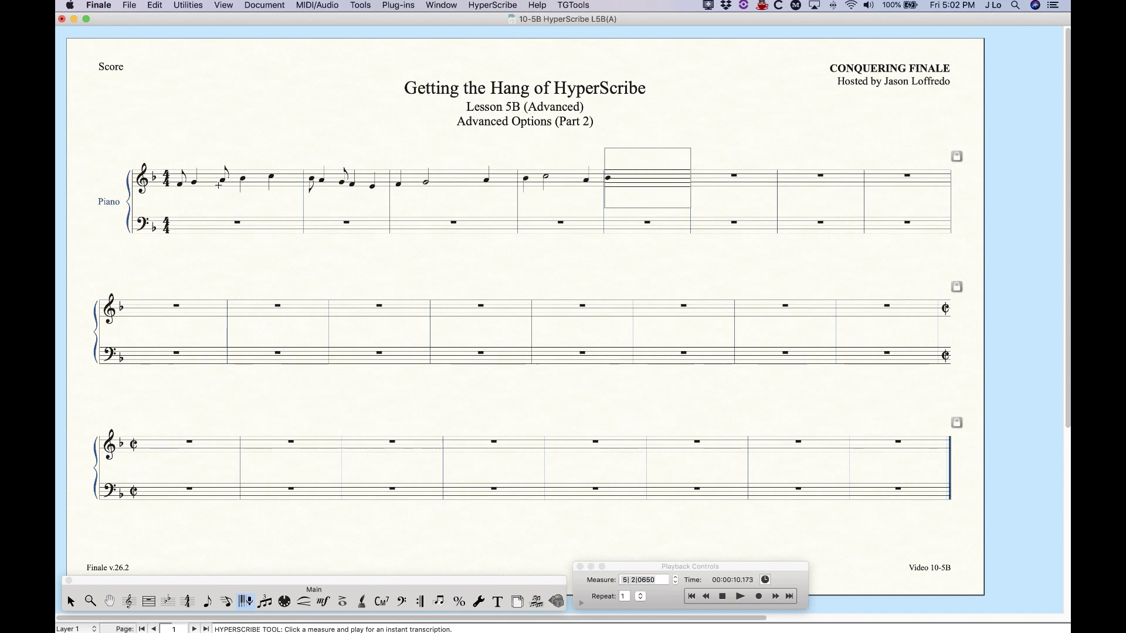
click(242, 133)
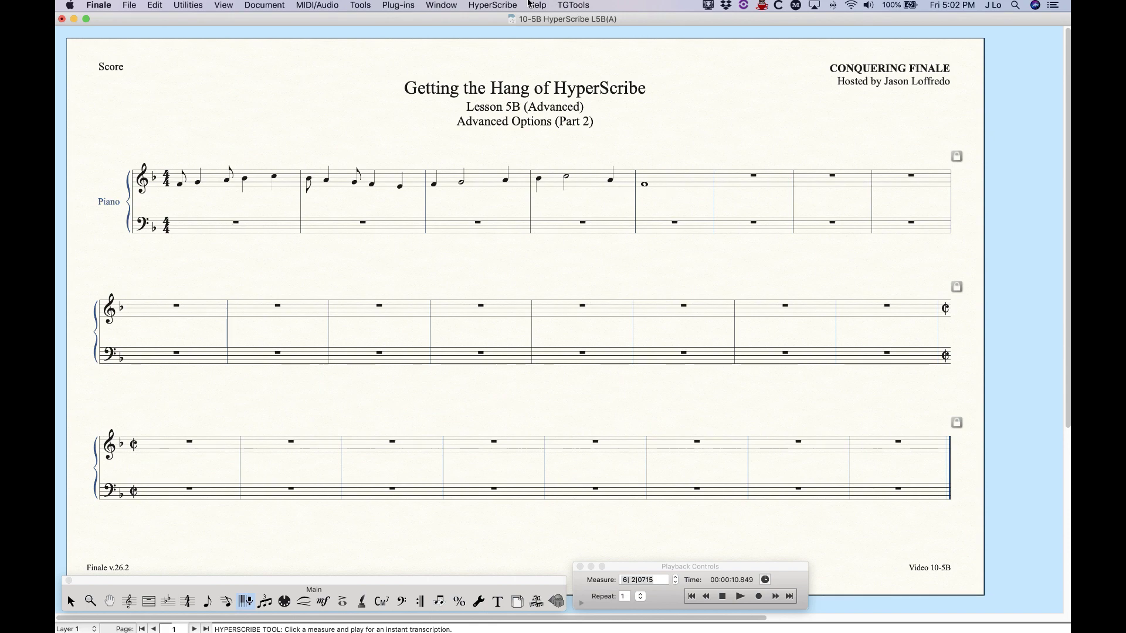
- Turn off Soften Syncopations in HyperScribe's More Quantization Settings and record the melody into bass measures 1 to 5
click(486, 5)
click(504, 50)
click(522, 242)
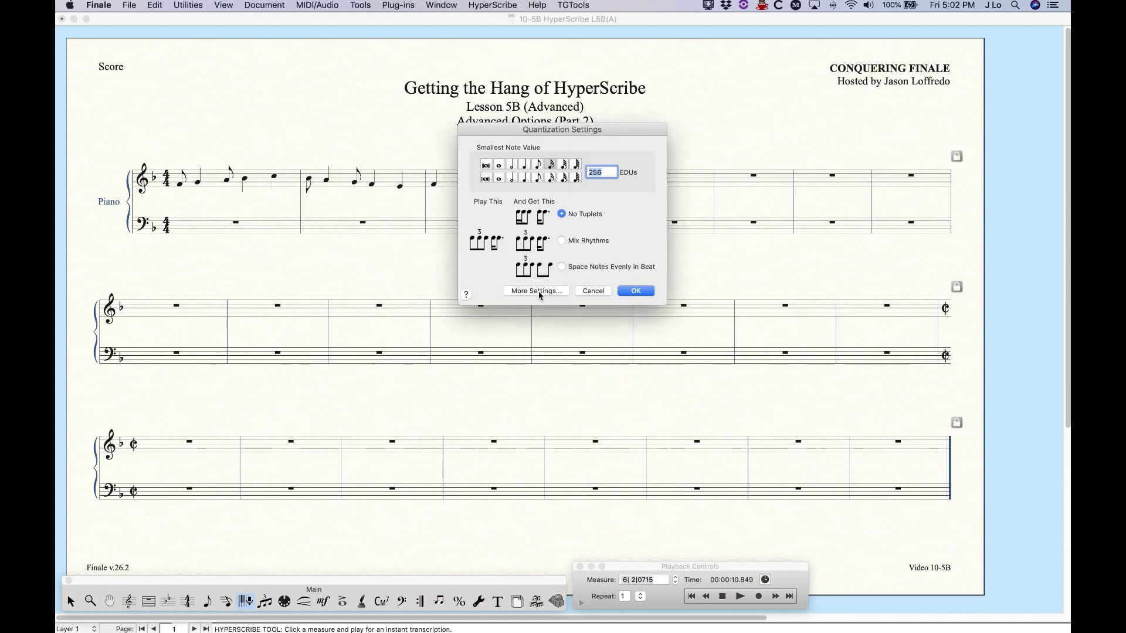
click(537, 291)
click(469, 316)
click(651, 349)
click(639, 295)
click(627, 239)
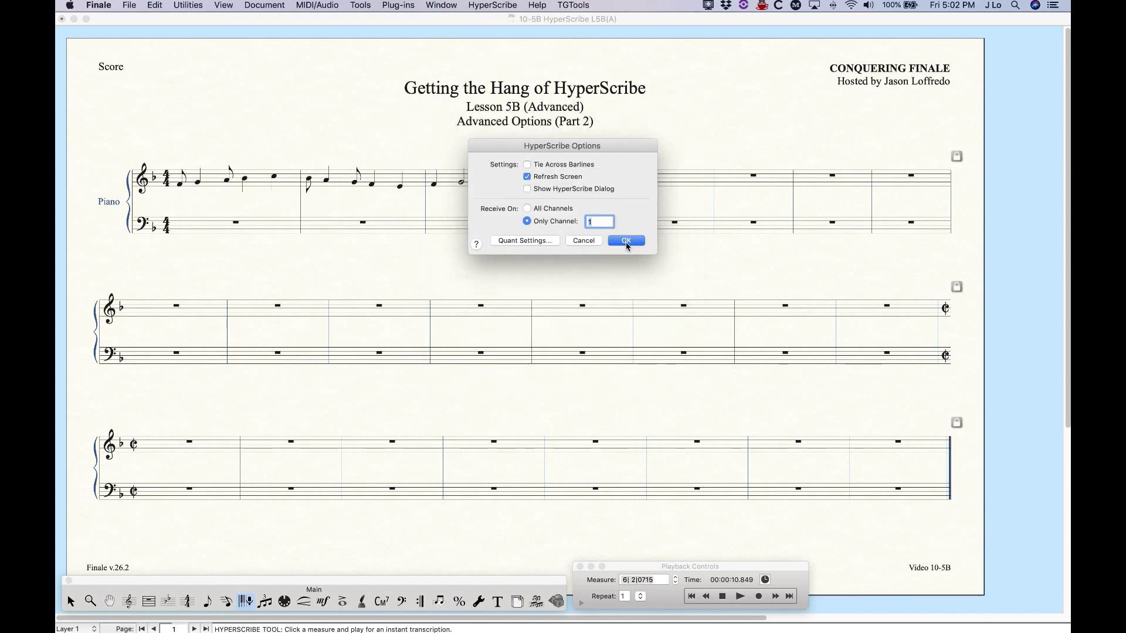
click(183, 226)
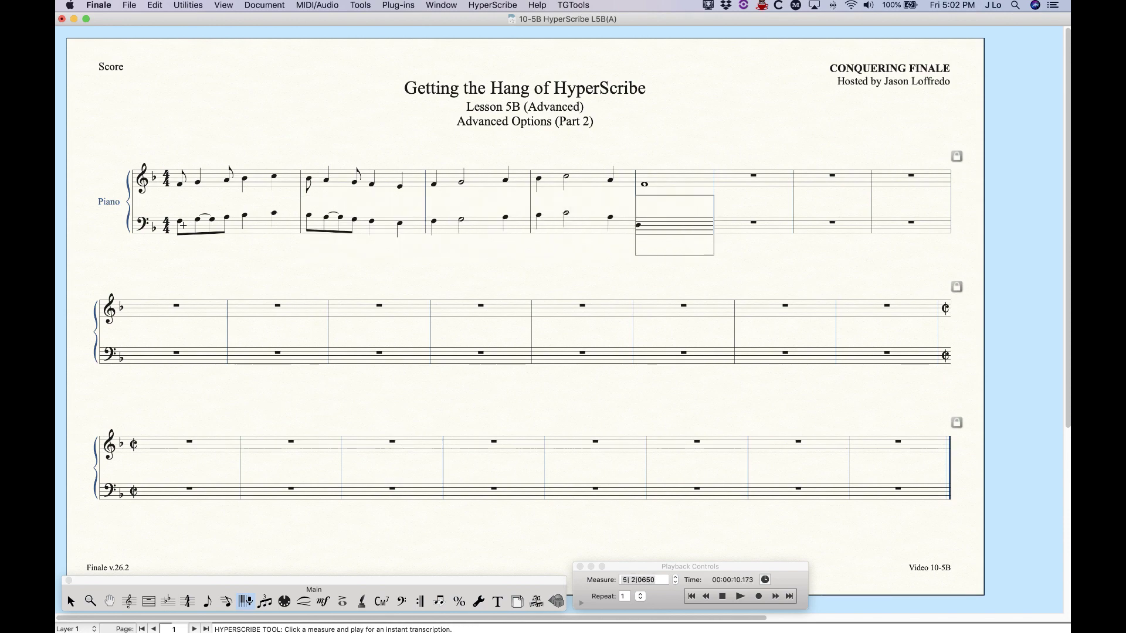
click(210, 129)
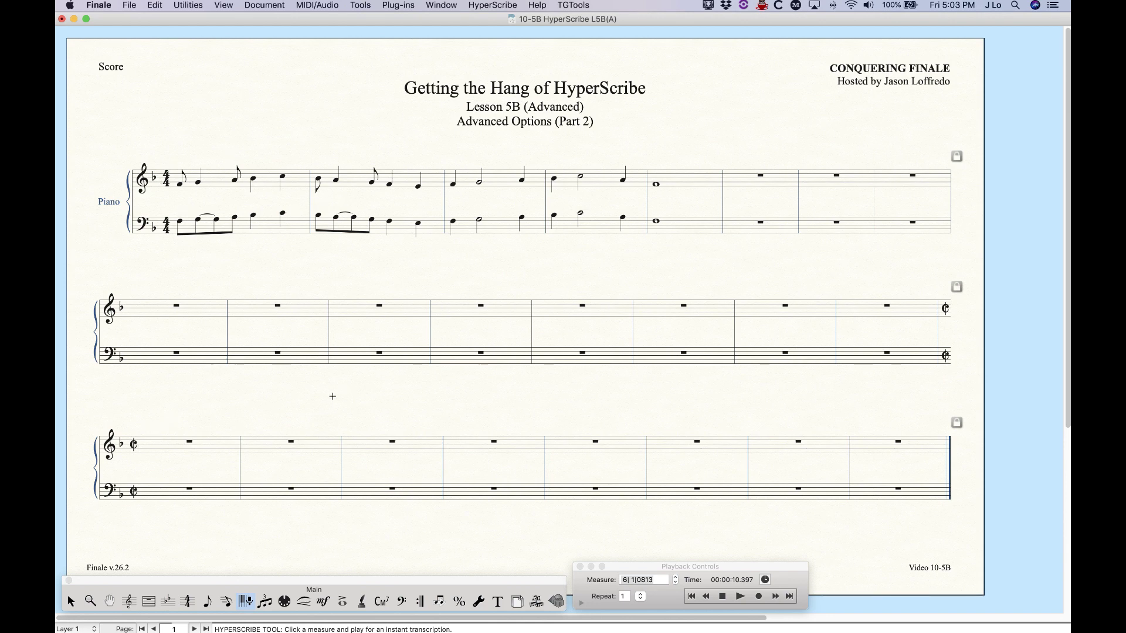
- Re-enable Soften Syncopations in HyperScribe's More Quantization Settings and accept all dialogs
click(491, 5)
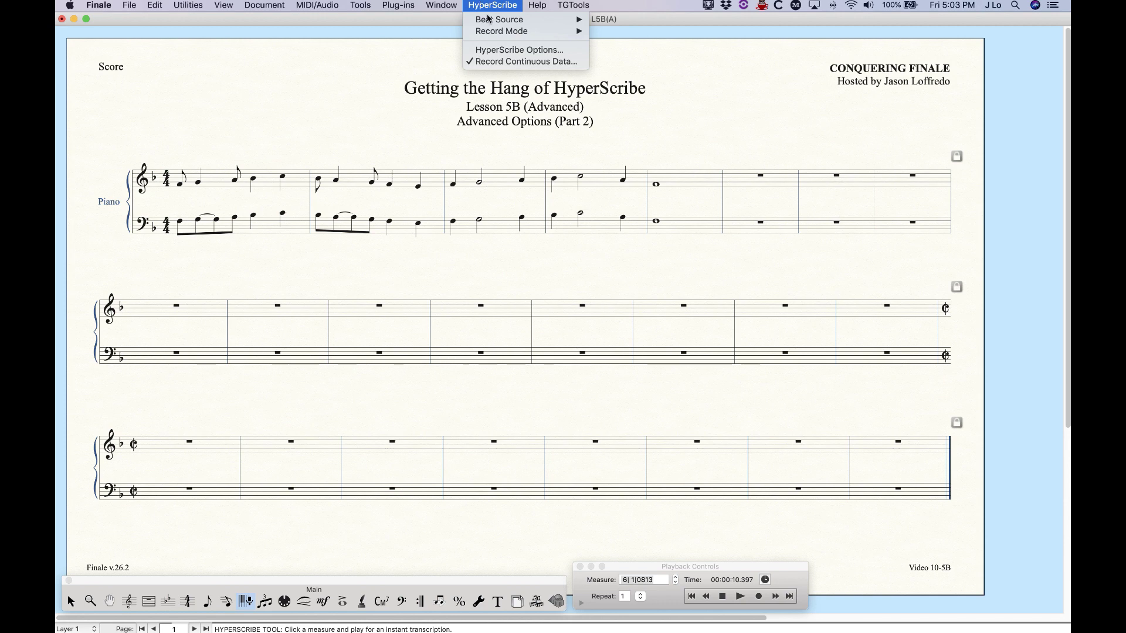
click(519, 50)
click(524, 241)
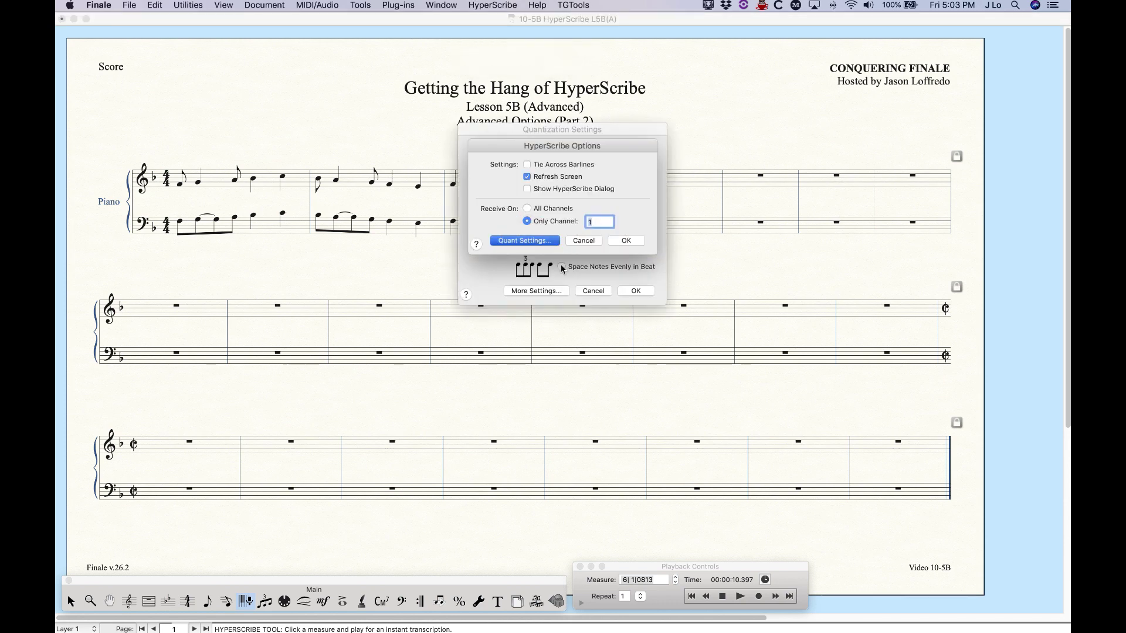
click(530, 291)
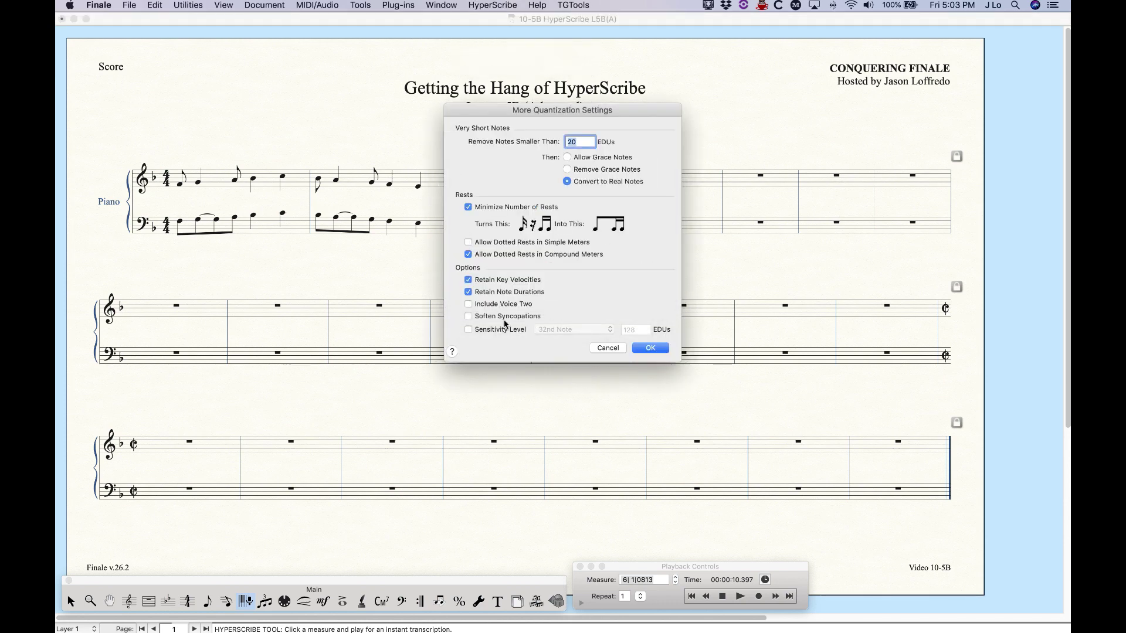
click(468, 316)
click(648, 350)
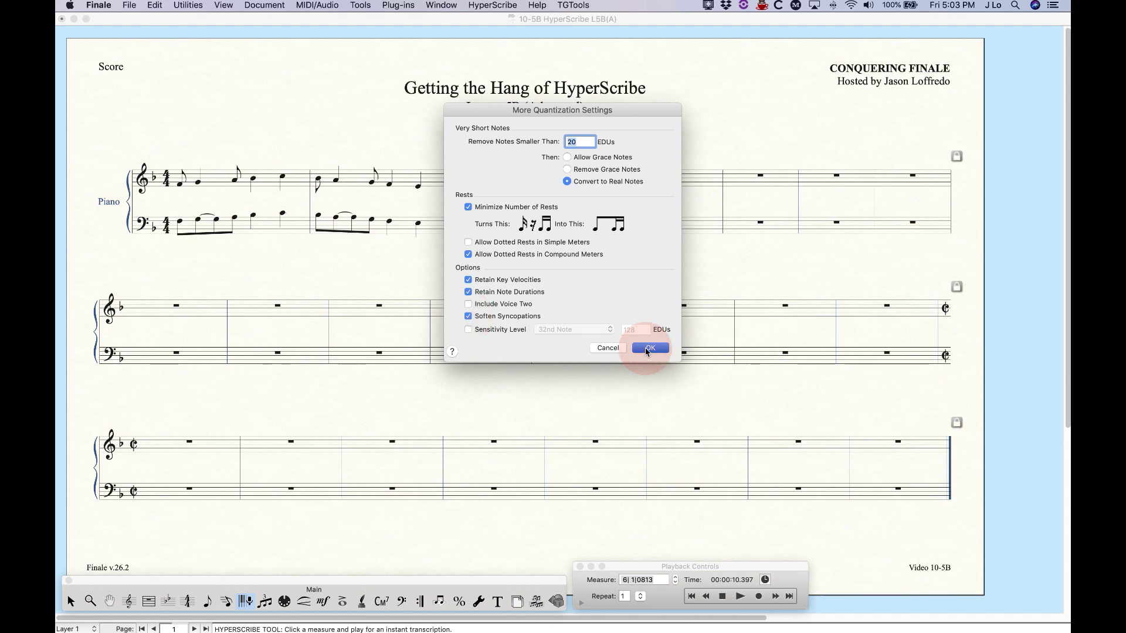
click(642, 289)
click(624, 240)
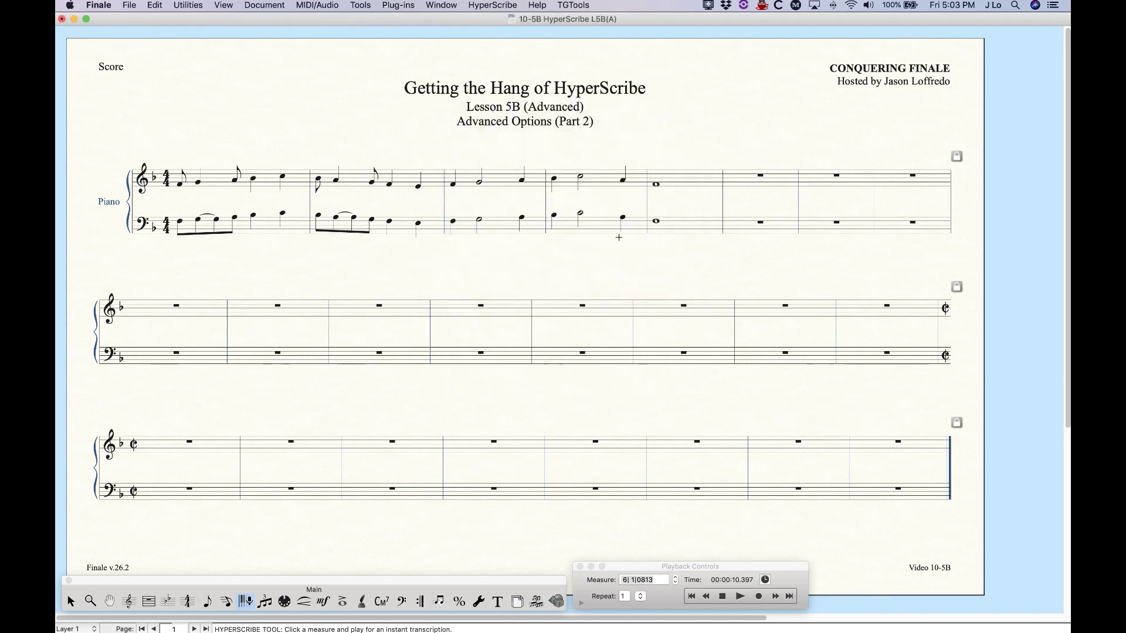
- Record the syncopated melody into cut-time treble measures 17 to 21 with HyperScribe
click(183, 449)
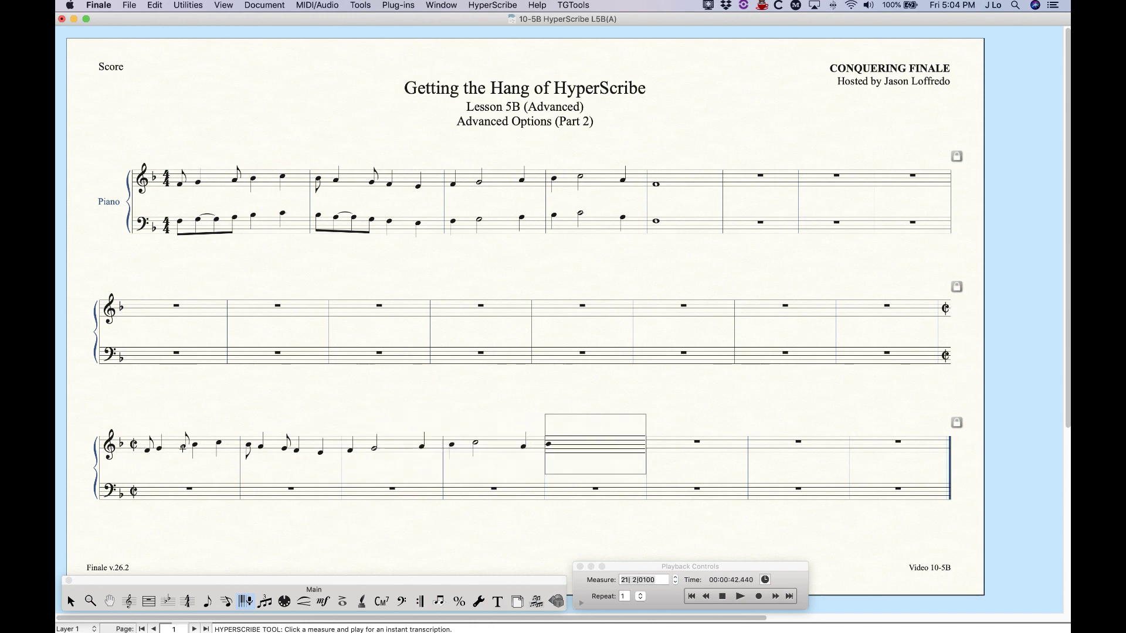
click(401, 286)
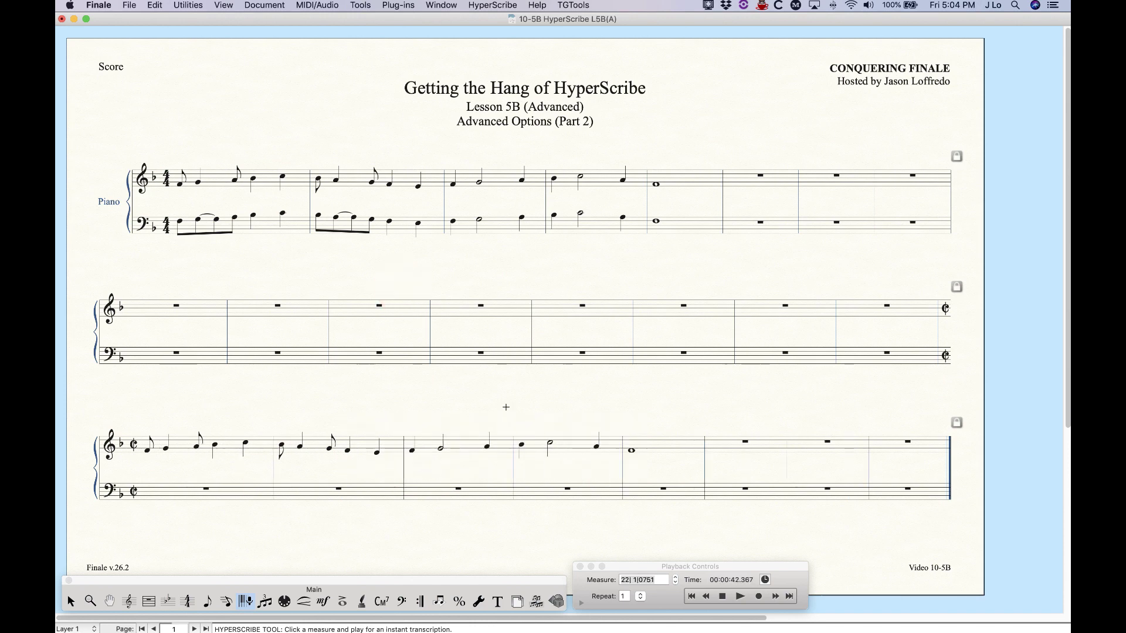
- Turn off Soften Syncopations in HyperScribe's More Quantization Settings and record the melody into cut-time bass measures 17 to 21
click(493, 5)
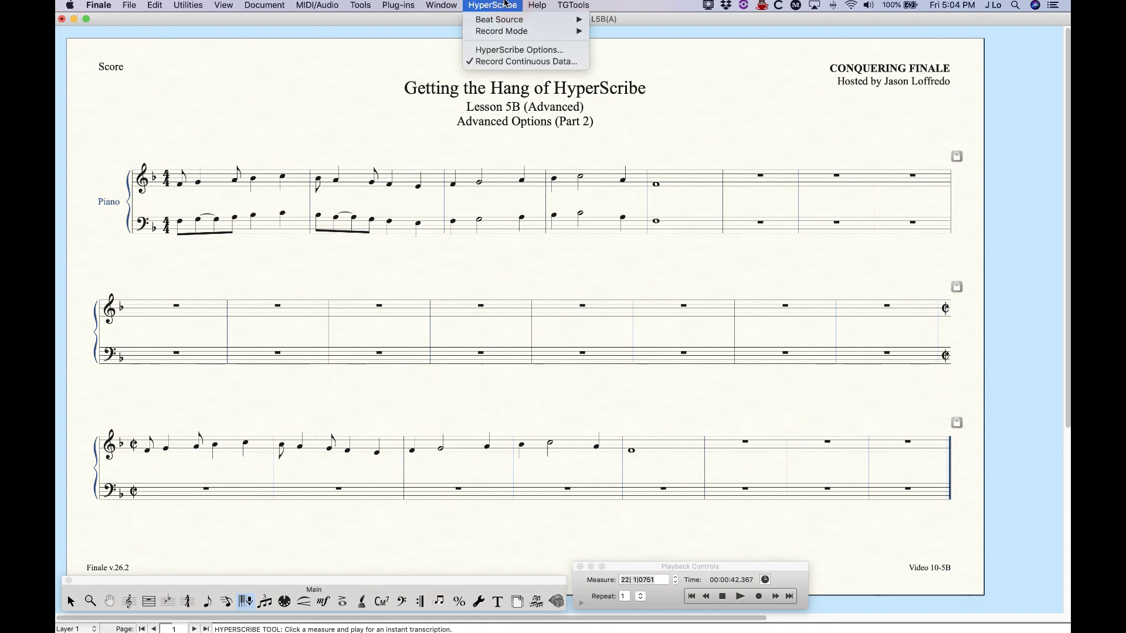
click(519, 50)
click(525, 240)
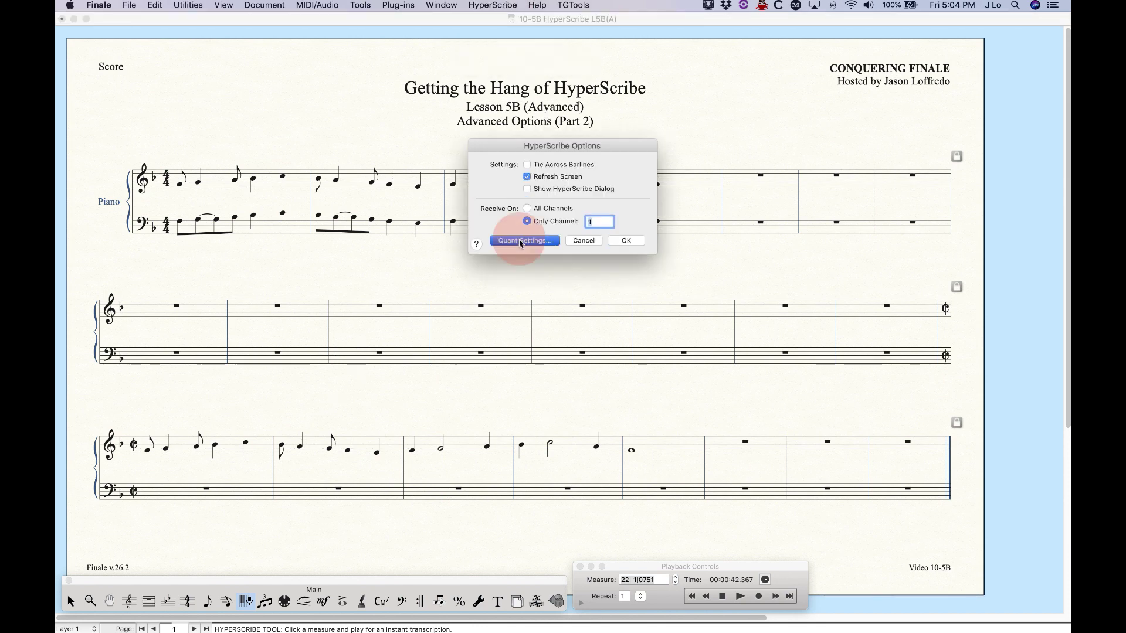
click(531, 291)
click(468, 316)
click(646, 349)
click(635, 294)
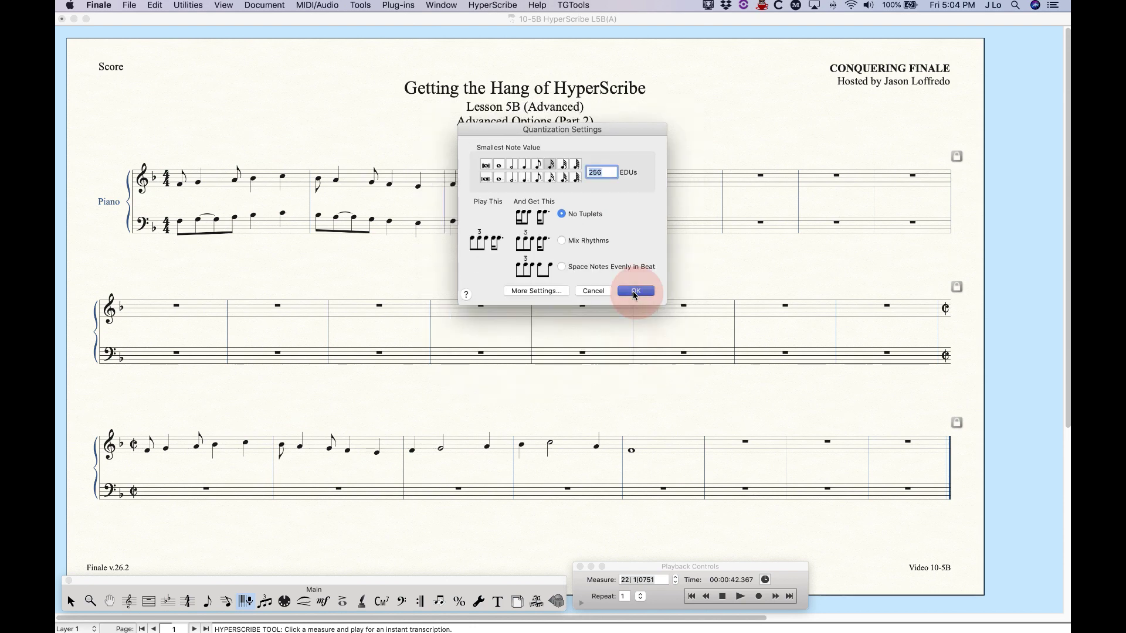
click(624, 243)
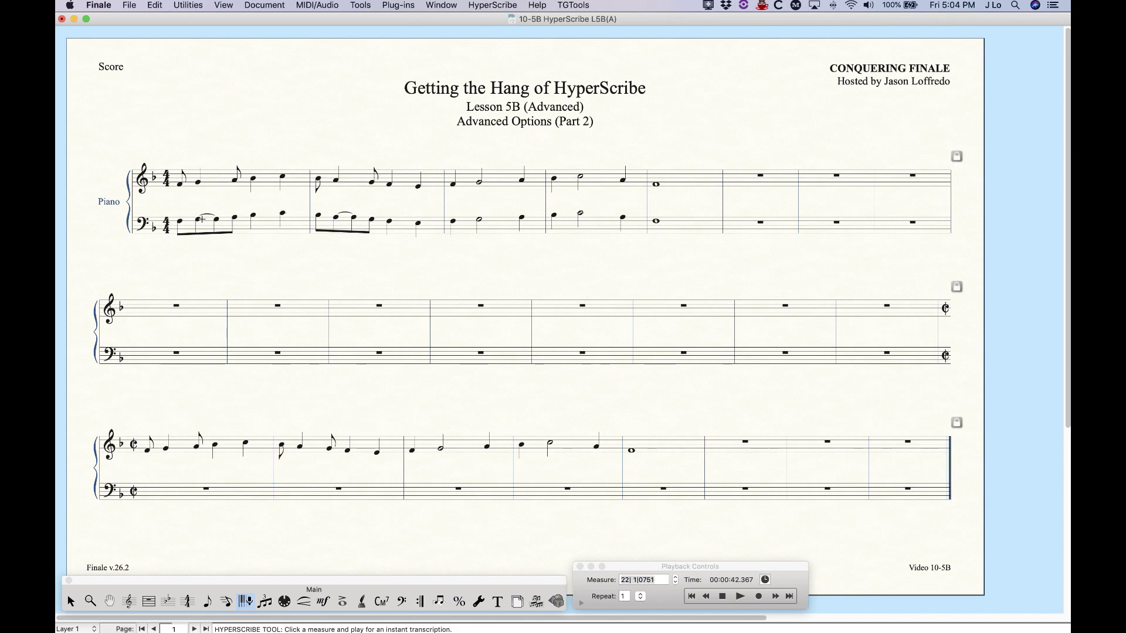
click(180, 492)
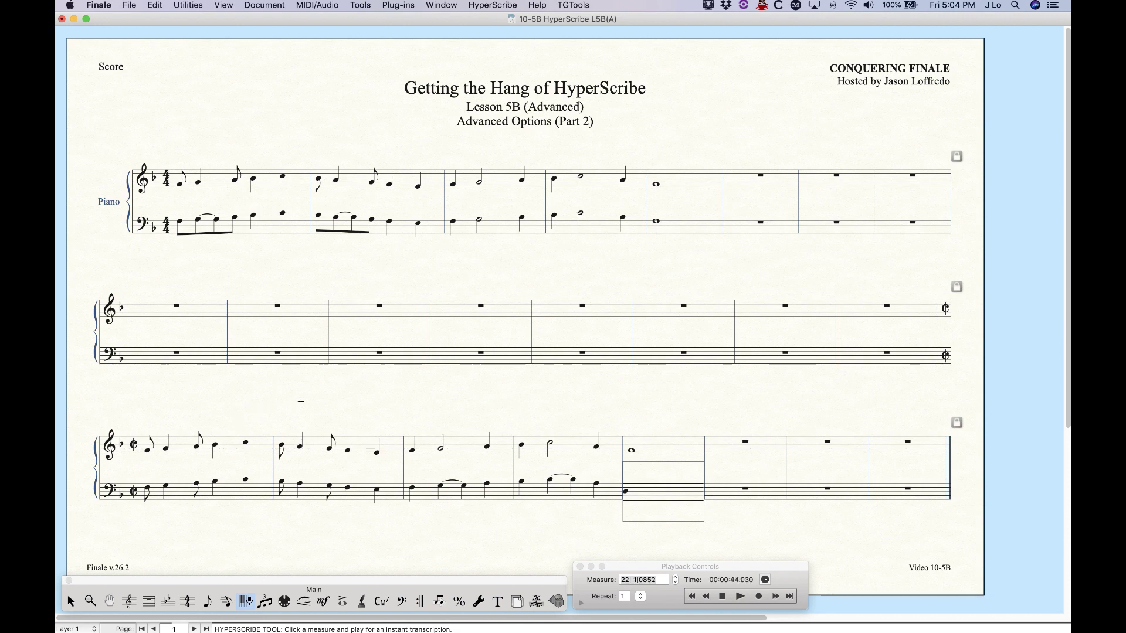
click(317, 421)
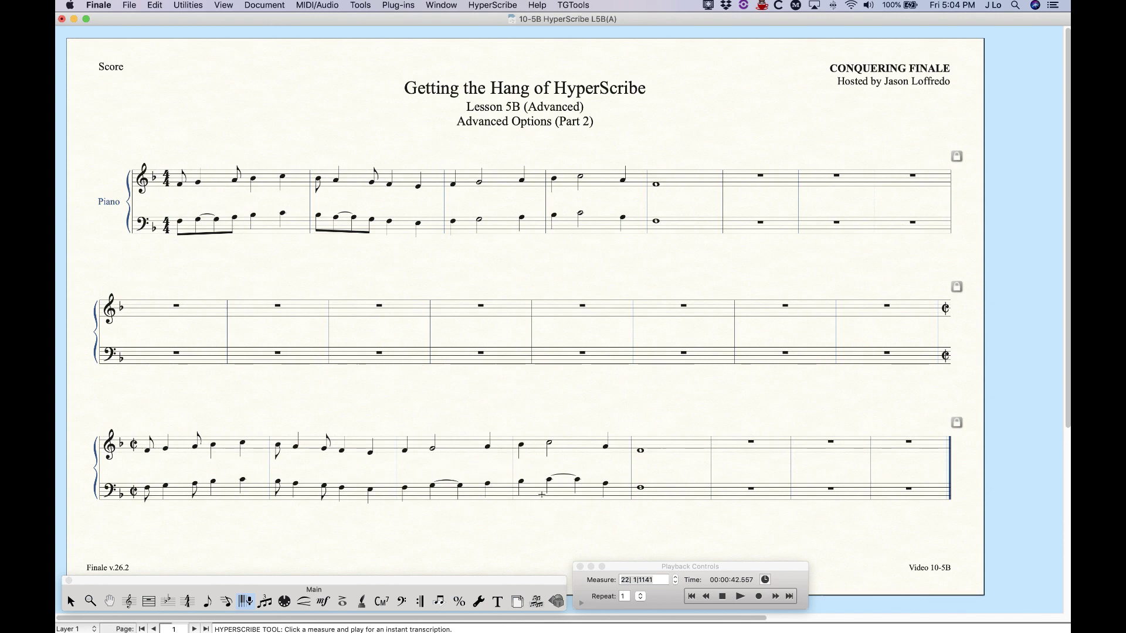
click(493, 5)
click(496, 52)
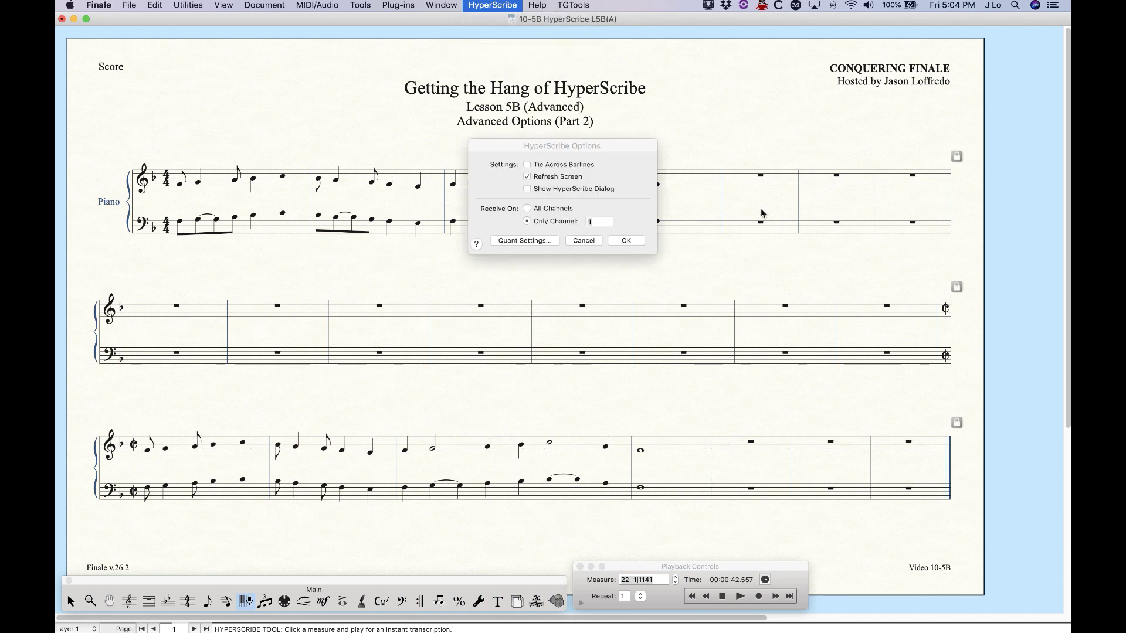
click(584, 240)
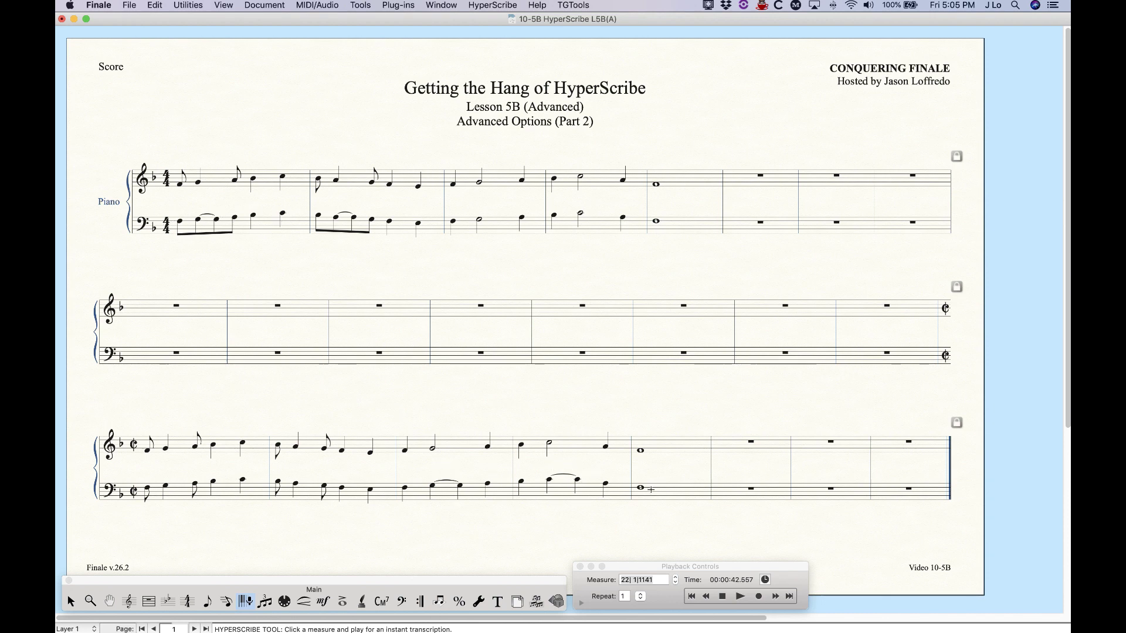
- Re-enable Soften Syncopations in HyperScribe's More Quantization Settings
click(502, 5)
click(501, 5)
click(502, 5)
click(507, 52)
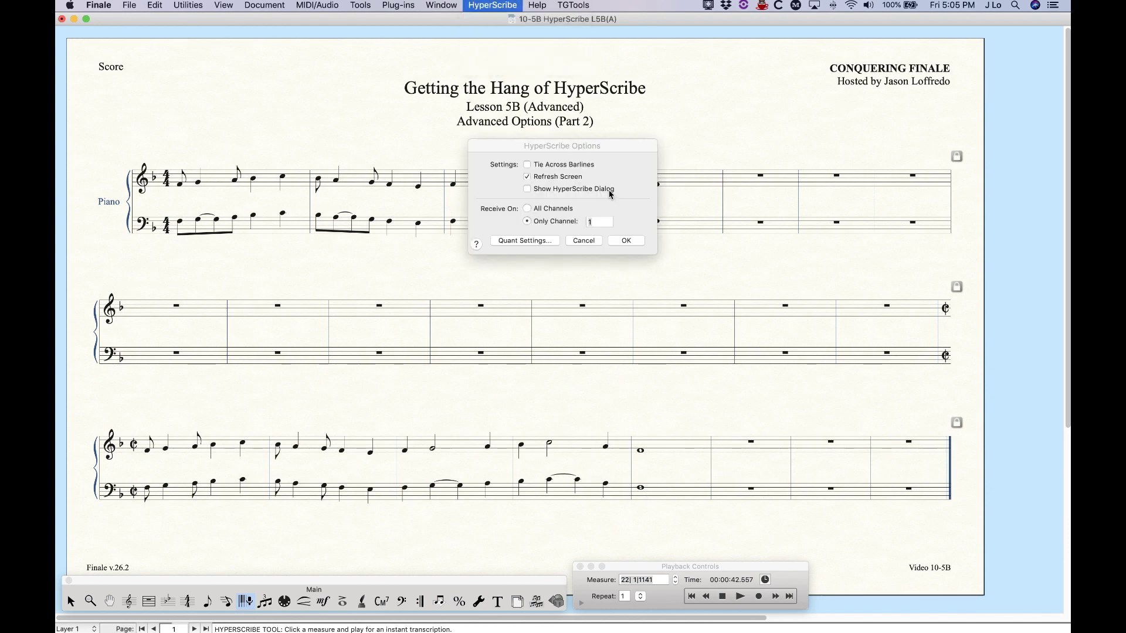
click(530, 242)
click(541, 291)
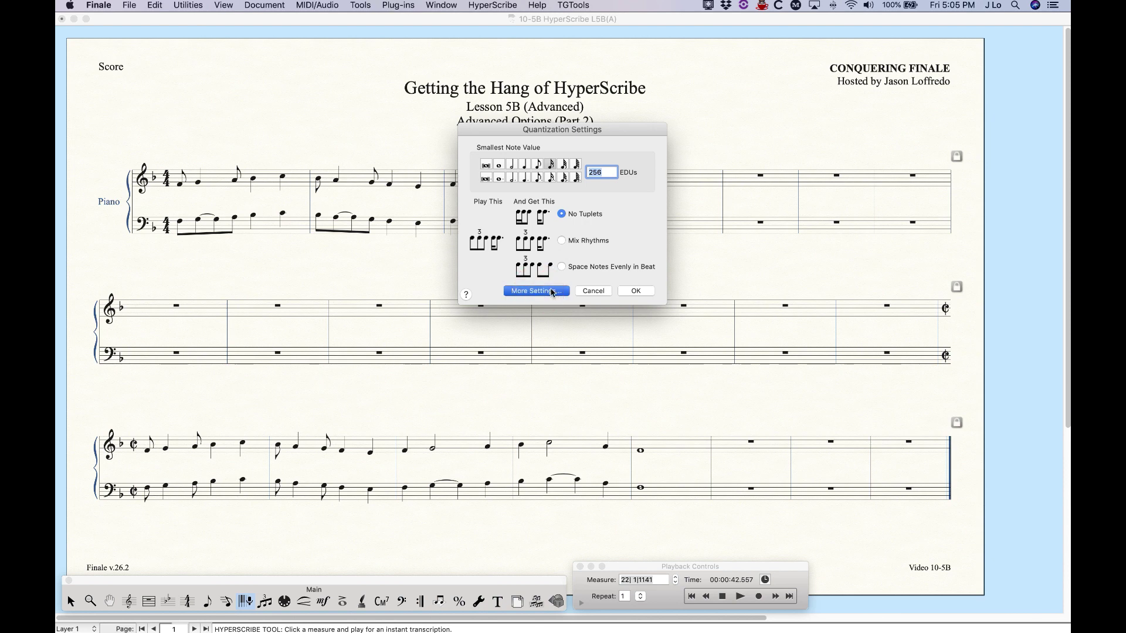
click(468, 317)
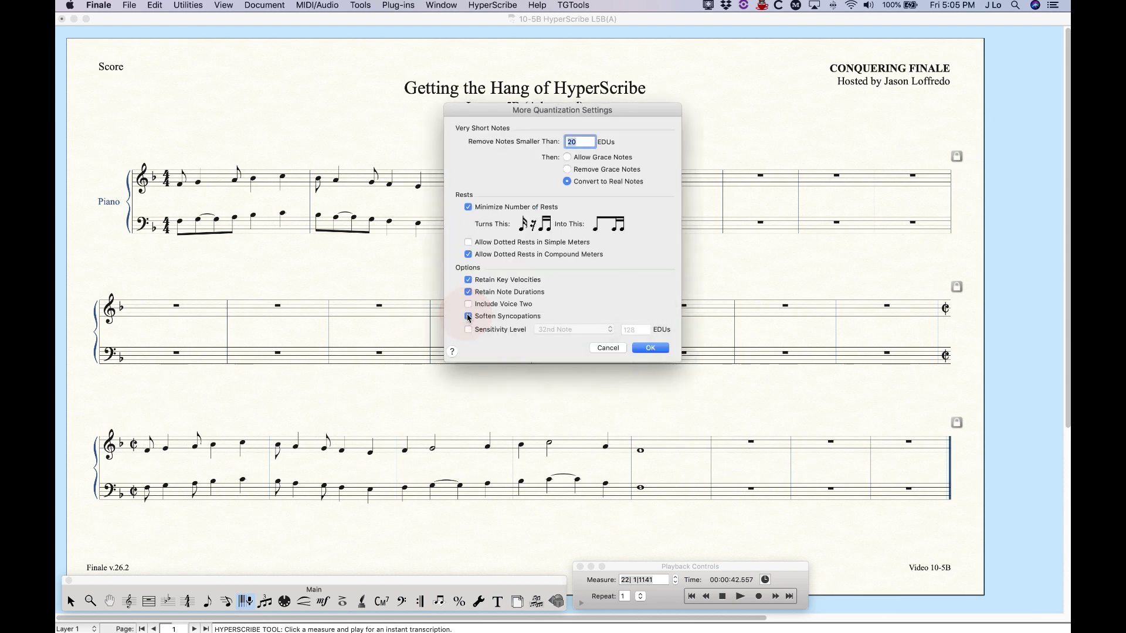
- Try Sensitivity Level at 32nd Note, turn it back off and accept the More Quantization Settings
click(468, 329)
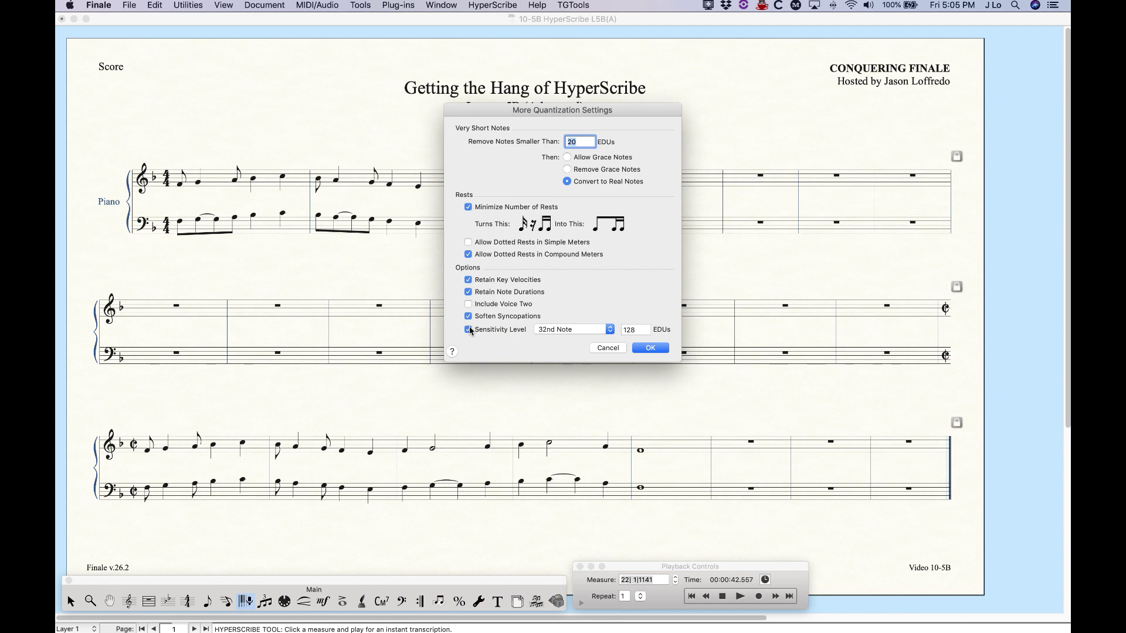
click(565, 331)
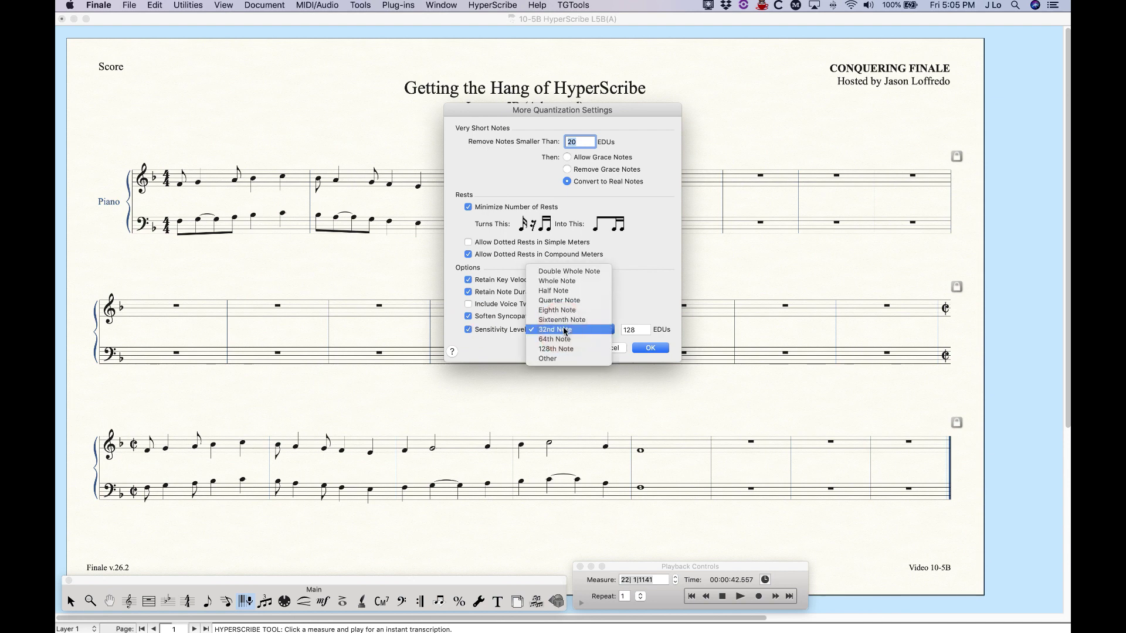
click(551, 330)
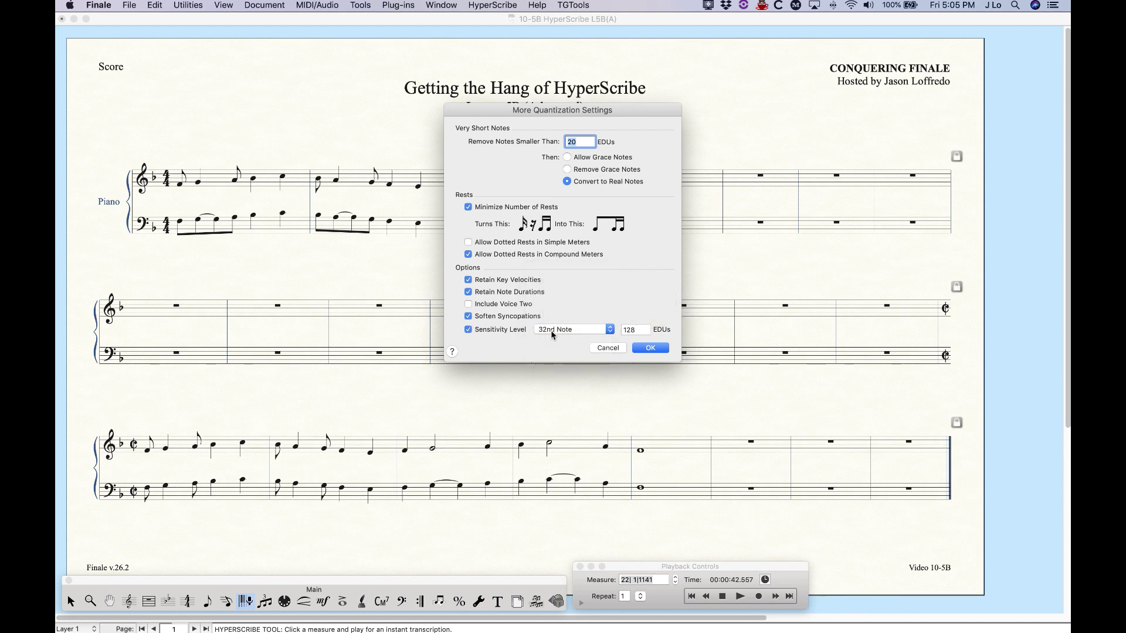
click(504, 329)
click(648, 348)
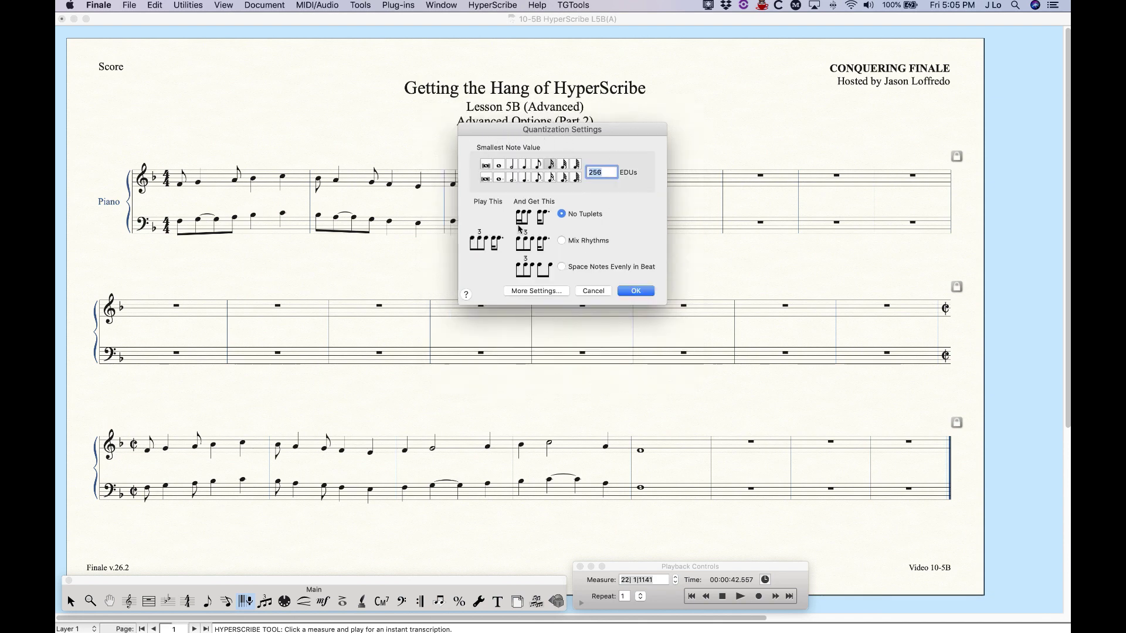
- Turn on Sensitivity Level in More Quantization Settings, choose Quarter Note and accept the dialog
click(544, 290)
click(504, 329)
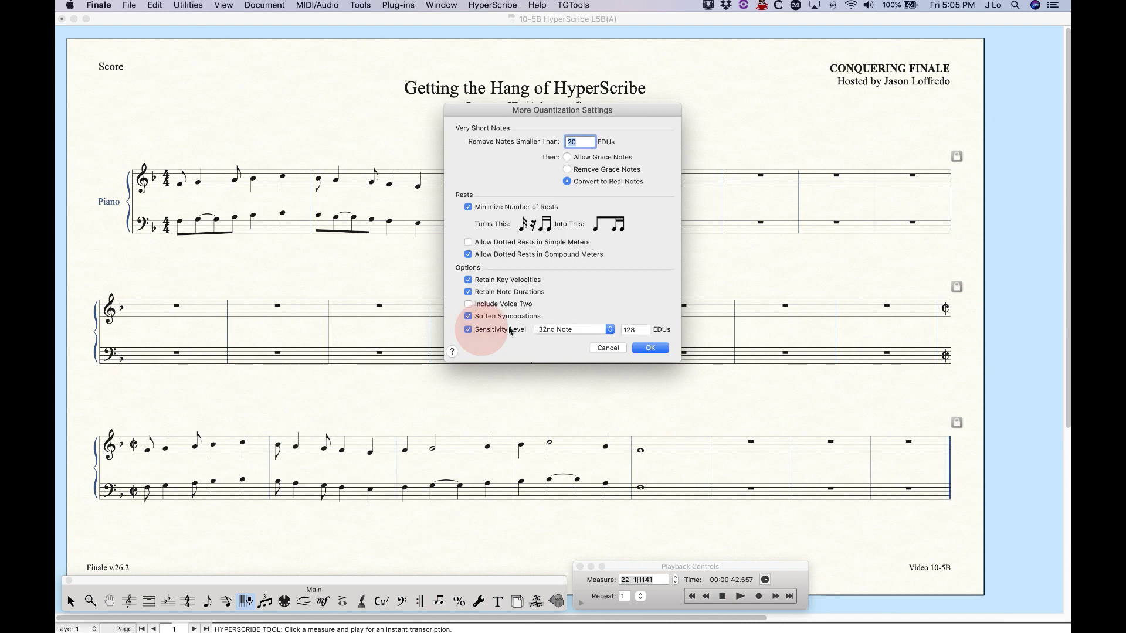
click(560, 329)
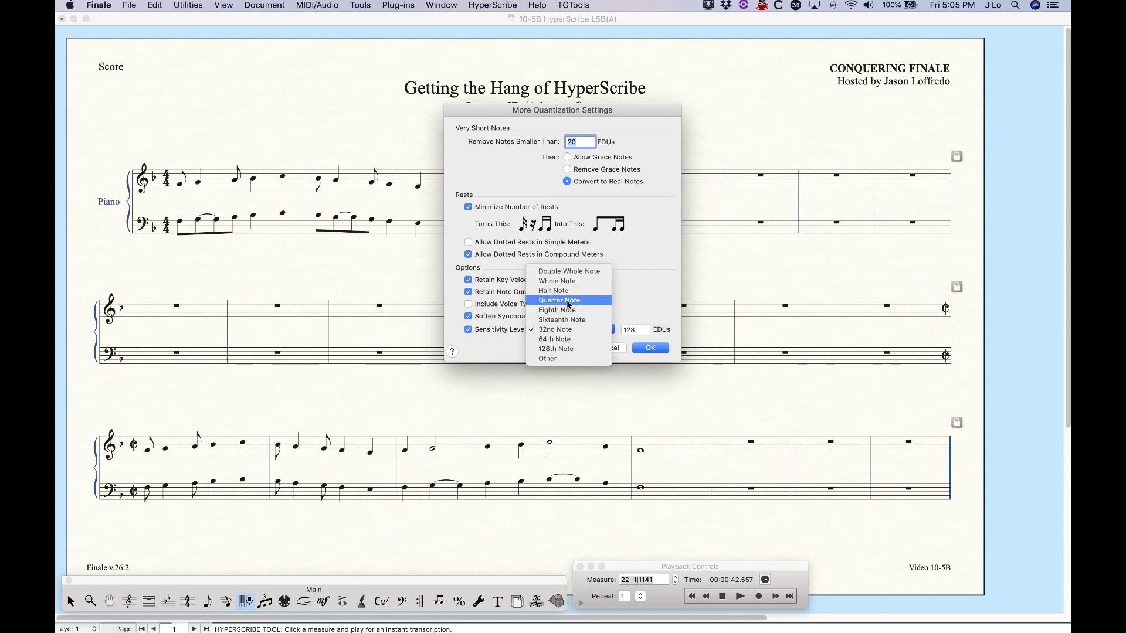
click(566, 300)
click(649, 348)
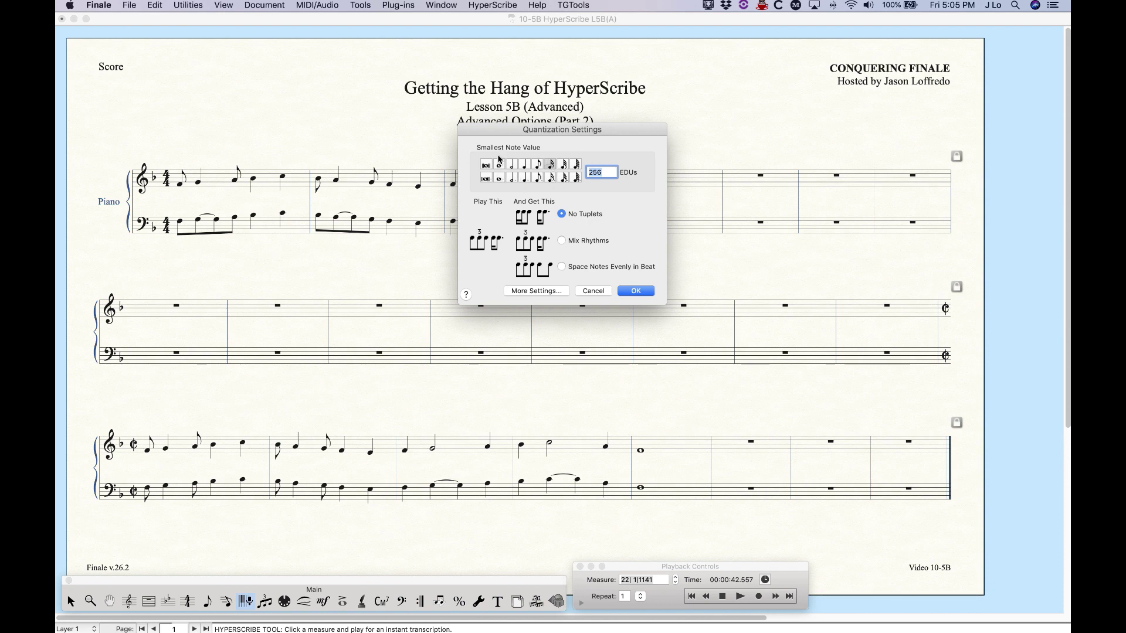
- Set the Sensitivity Level to Sixteenth Note and keep the smallest note value at a sixteenth note (256 EDUs)
click(552, 291)
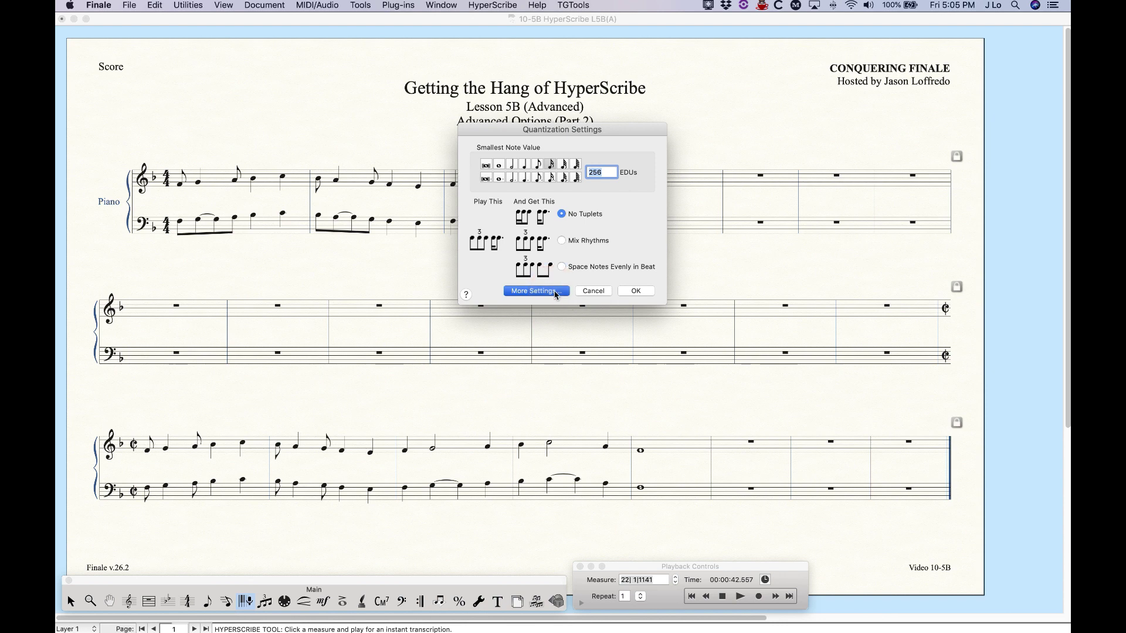
click(546, 329)
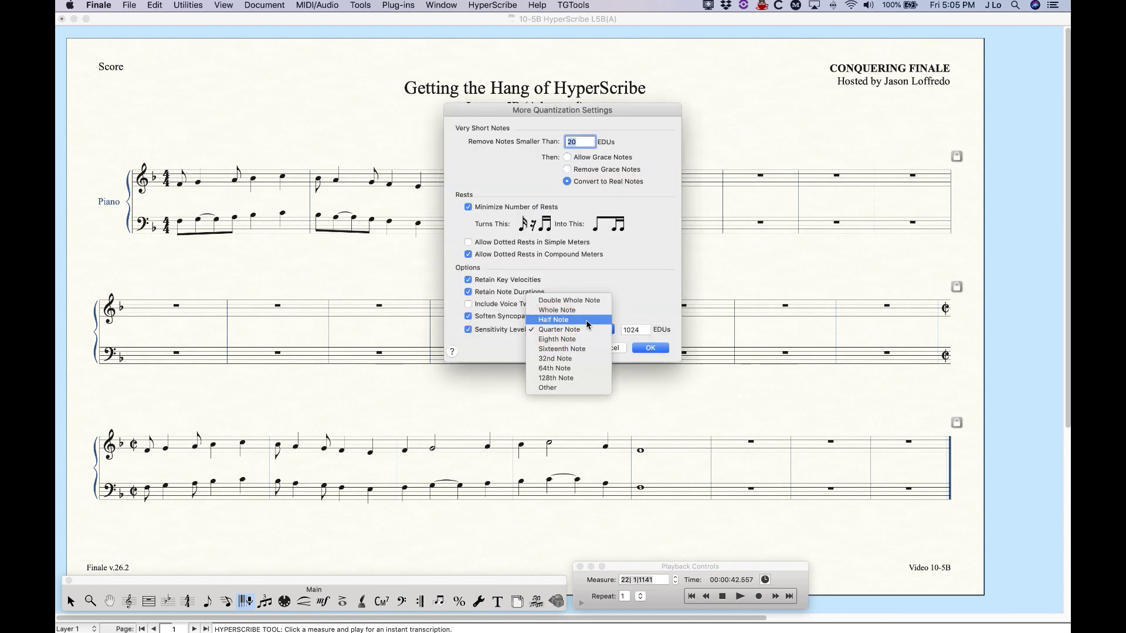
click(562, 349)
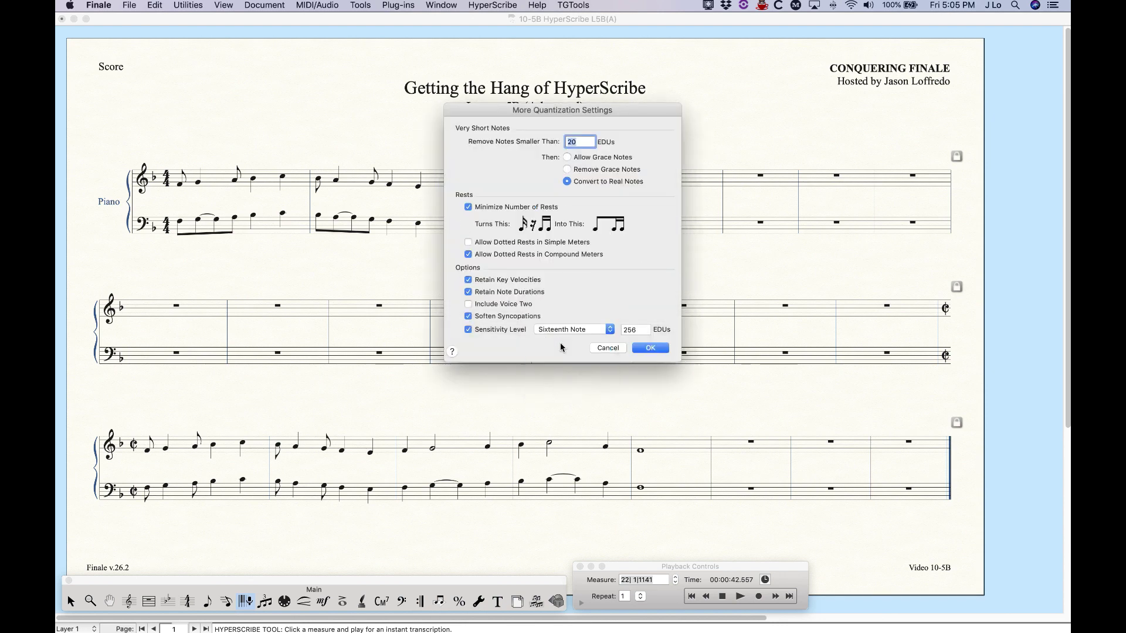
click(652, 348)
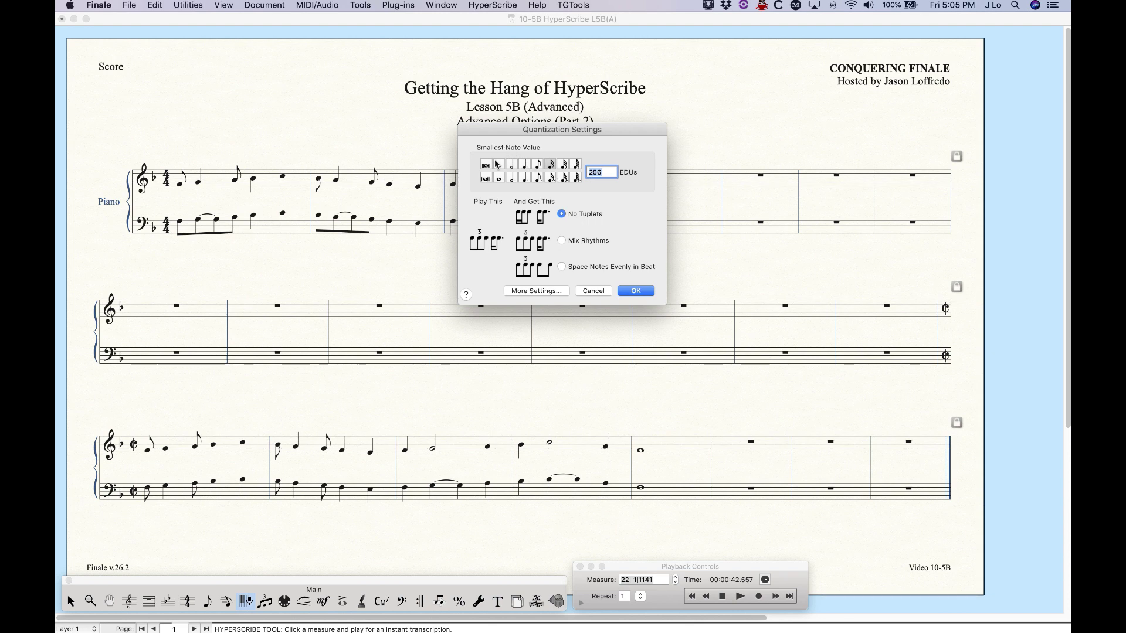
click(525, 168)
click(551, 168)
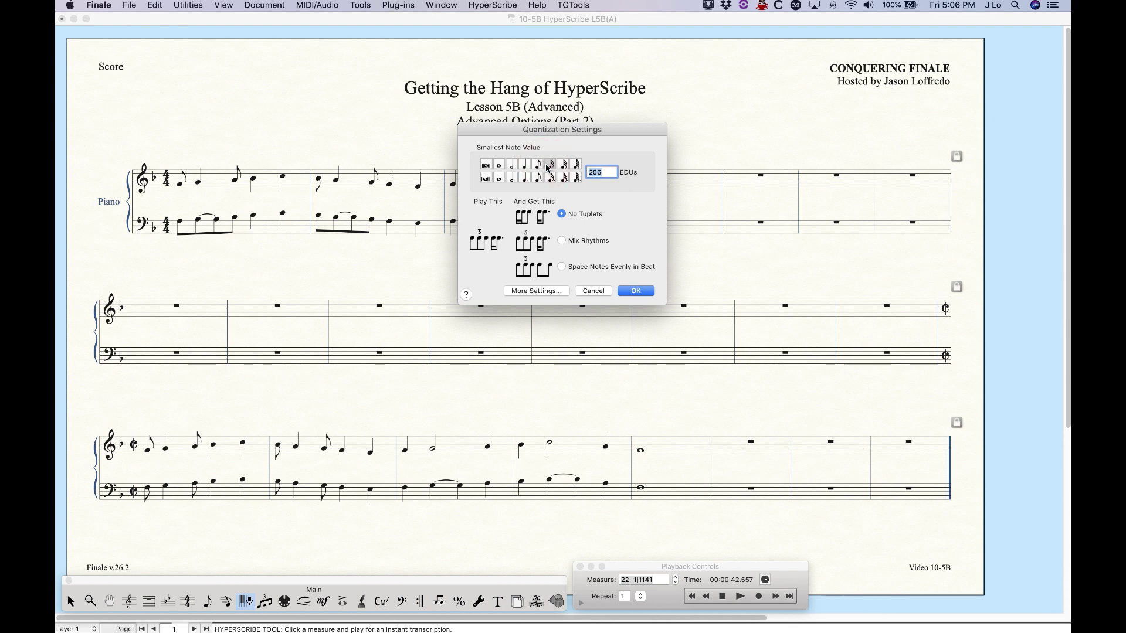
- Turn off Sensitivity Level in More Quantization Settings, recheck the settings and accept all HyperScribe dialogs
click(541, 291)
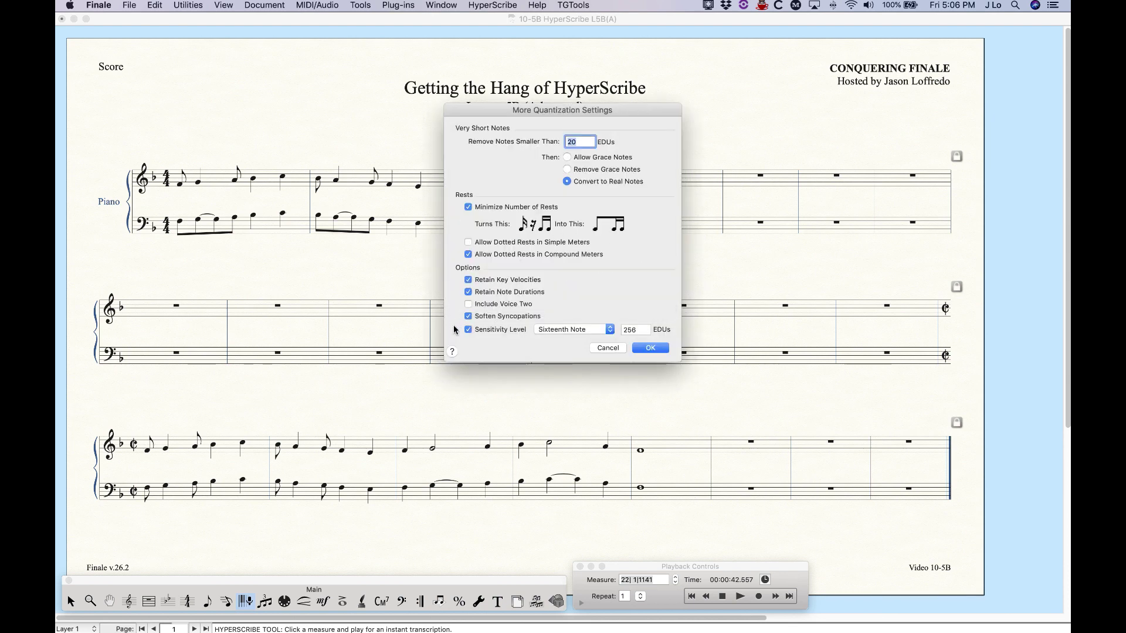
click(492, 332)
click(650, 348)
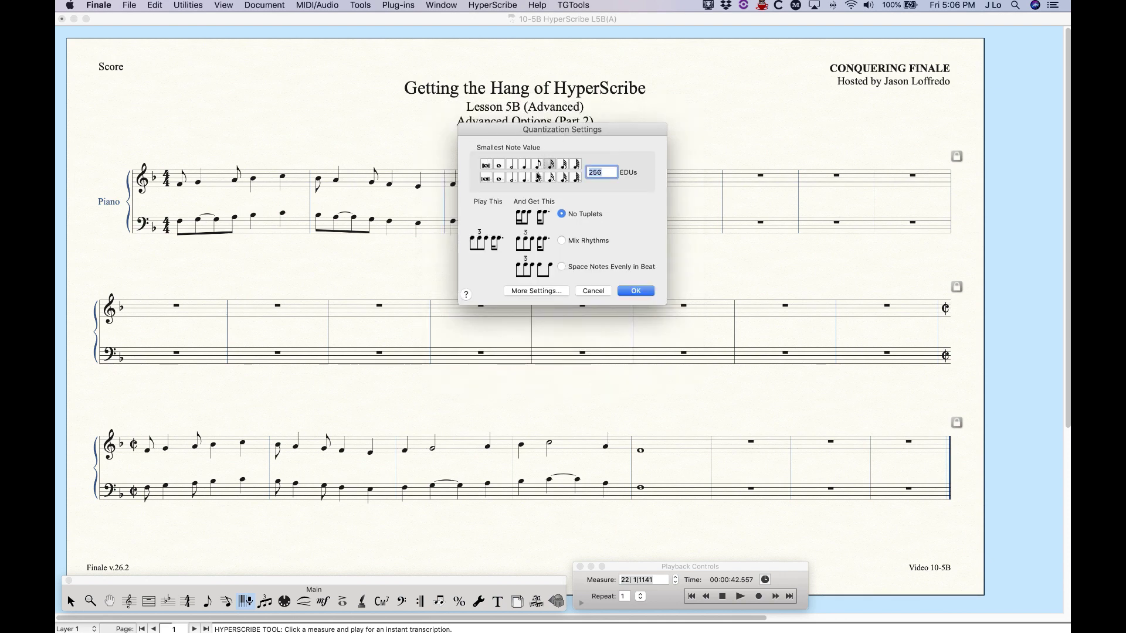
click(543, 290)
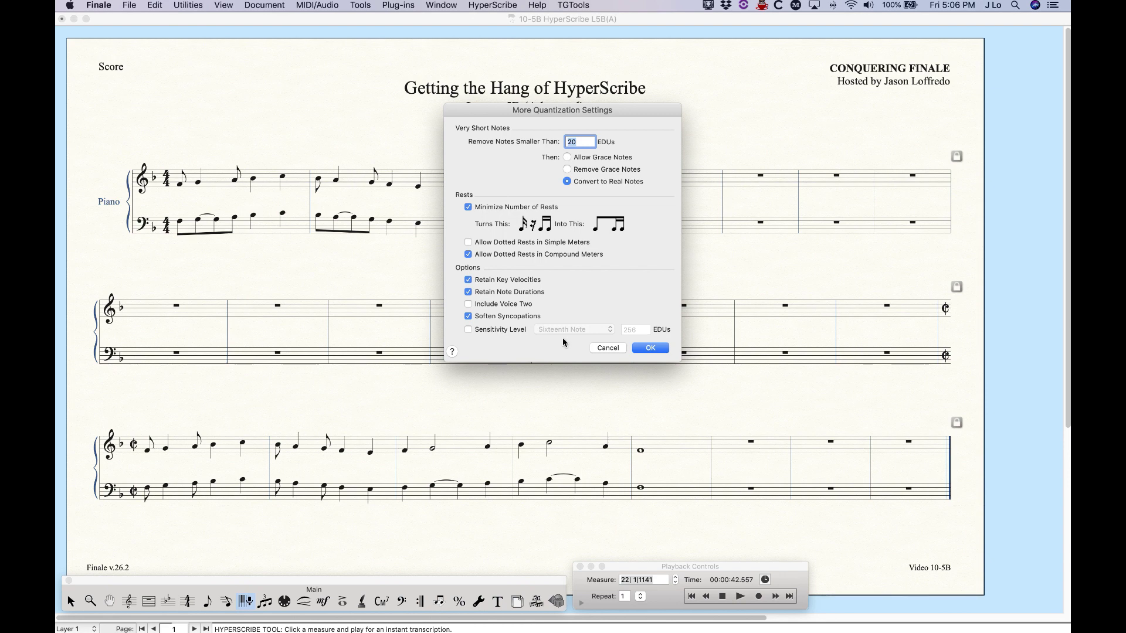
click(651, 349)
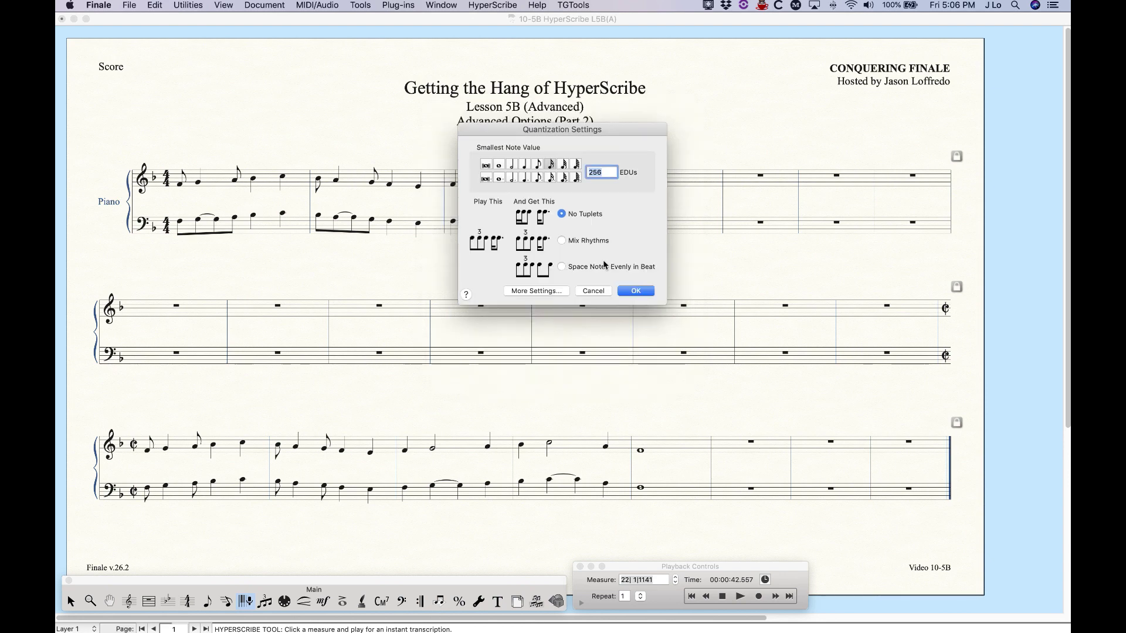
click(624, 291)
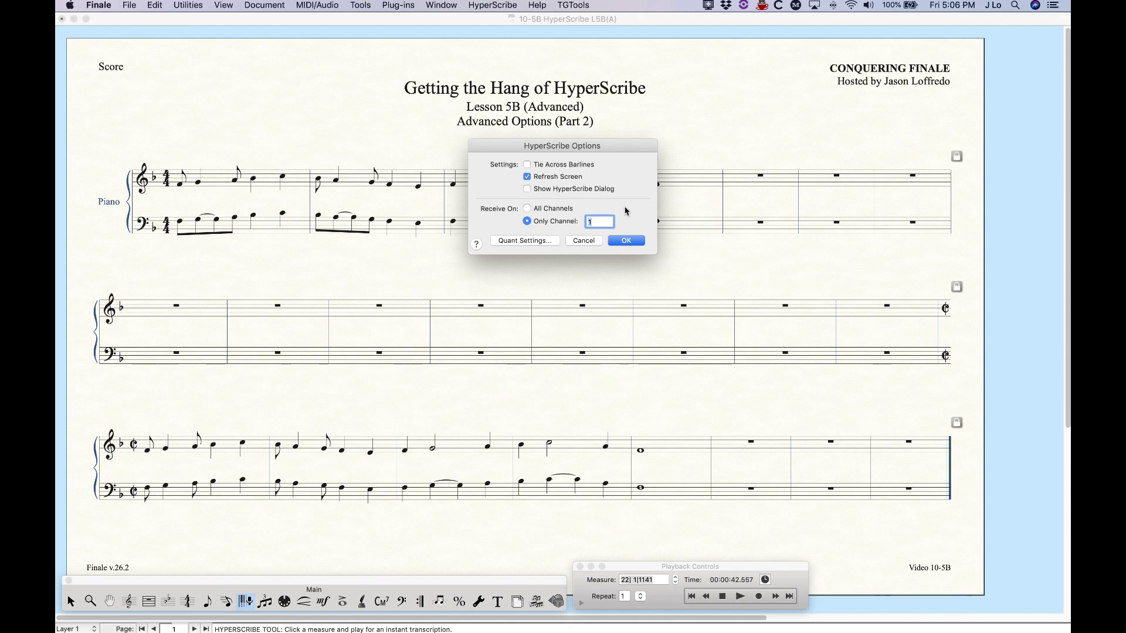
click(616, 241)
click(493, 5)
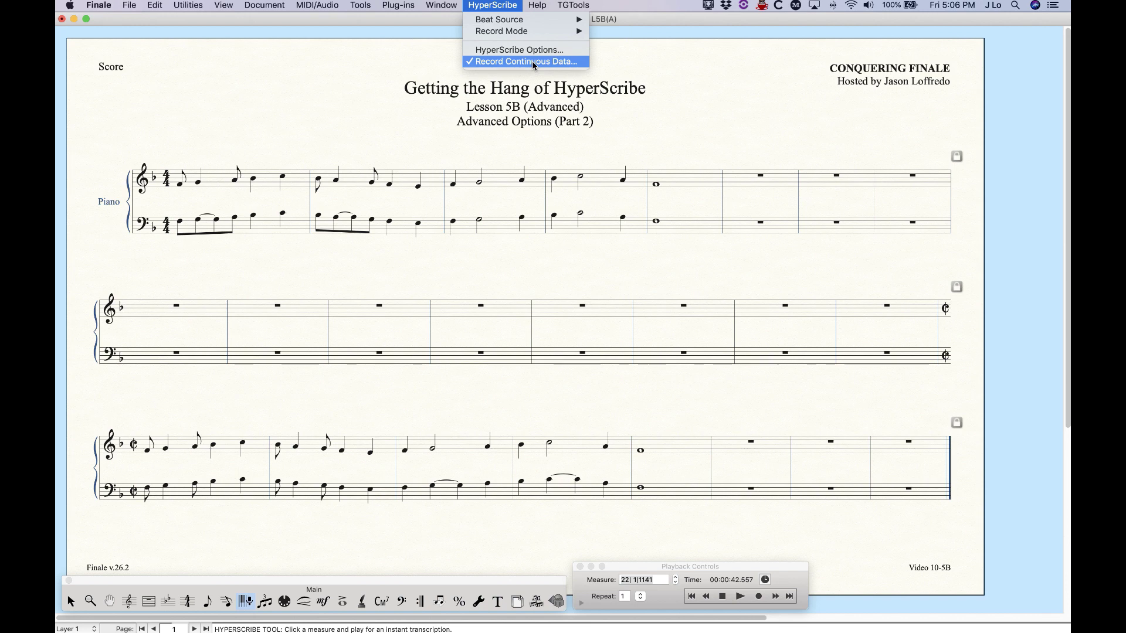
click(494, 5)
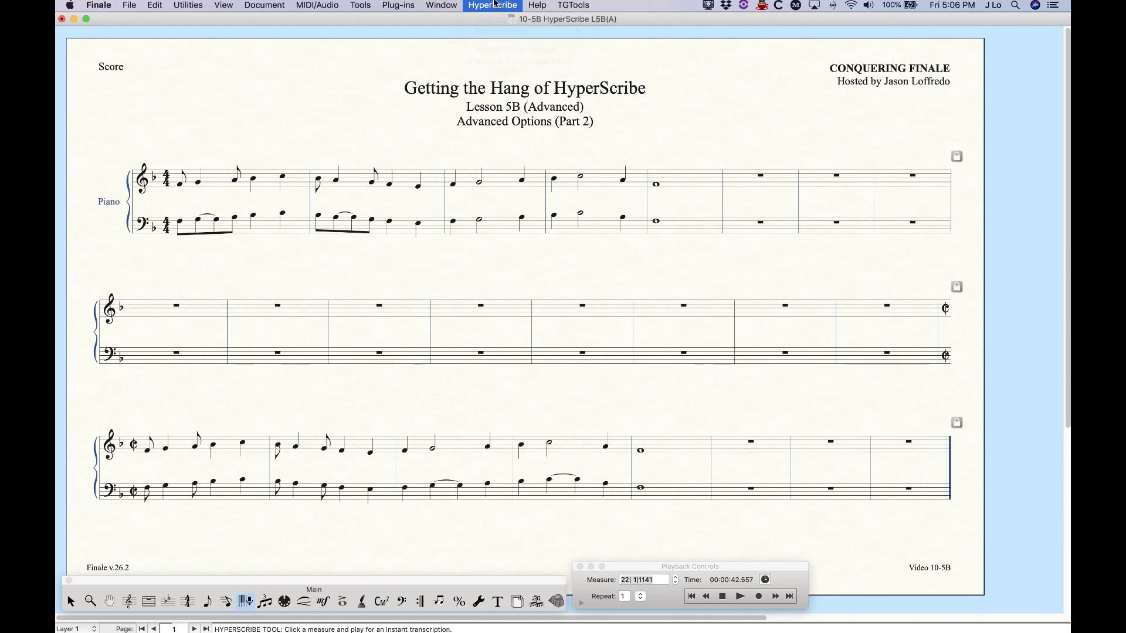
click(493, 5)
click(493, 4)
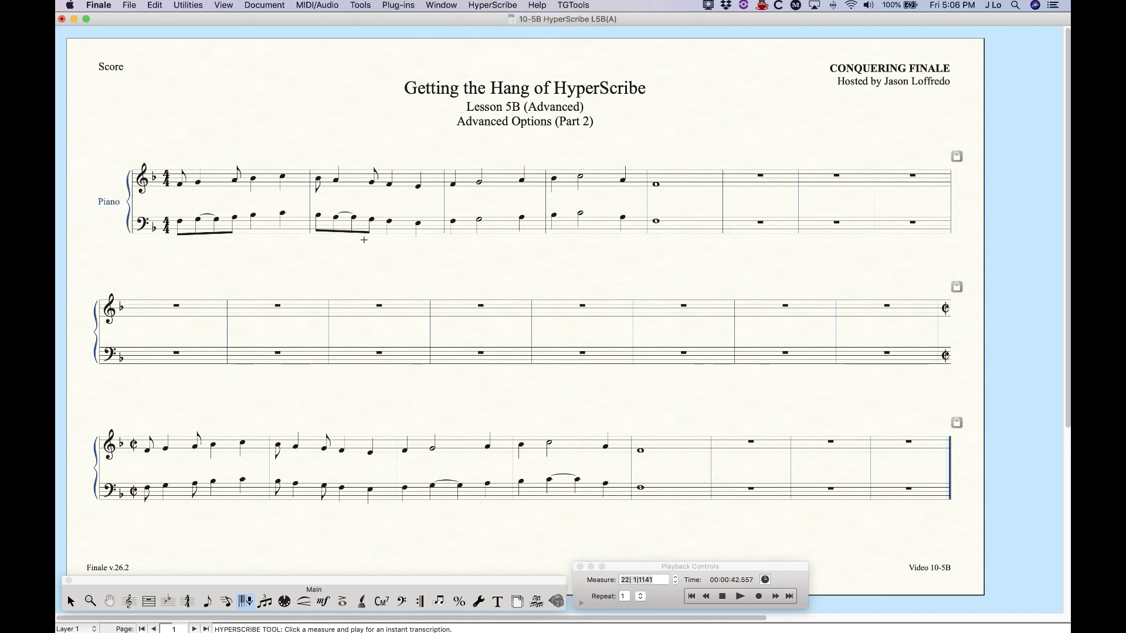